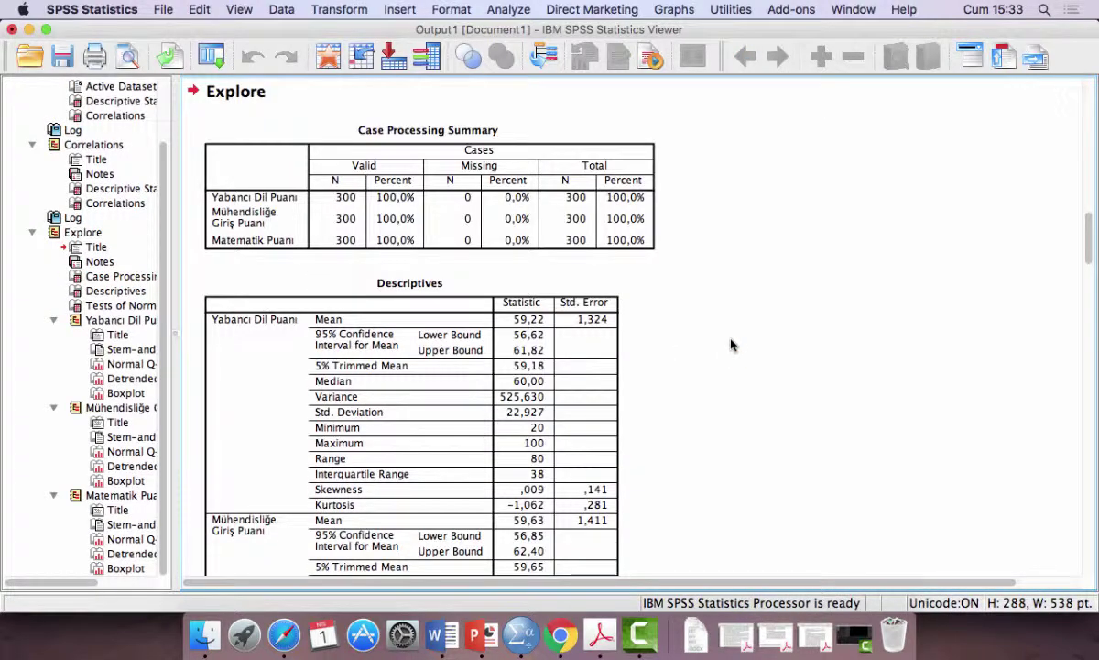
Review the Descriptives and Tests of Normality tables in the Explore output, along with the Explore dialog's setup.
{"action": "scroll", "coordinate": [732, 344], "scroll_direction": "down", "scroll_amount": 10}
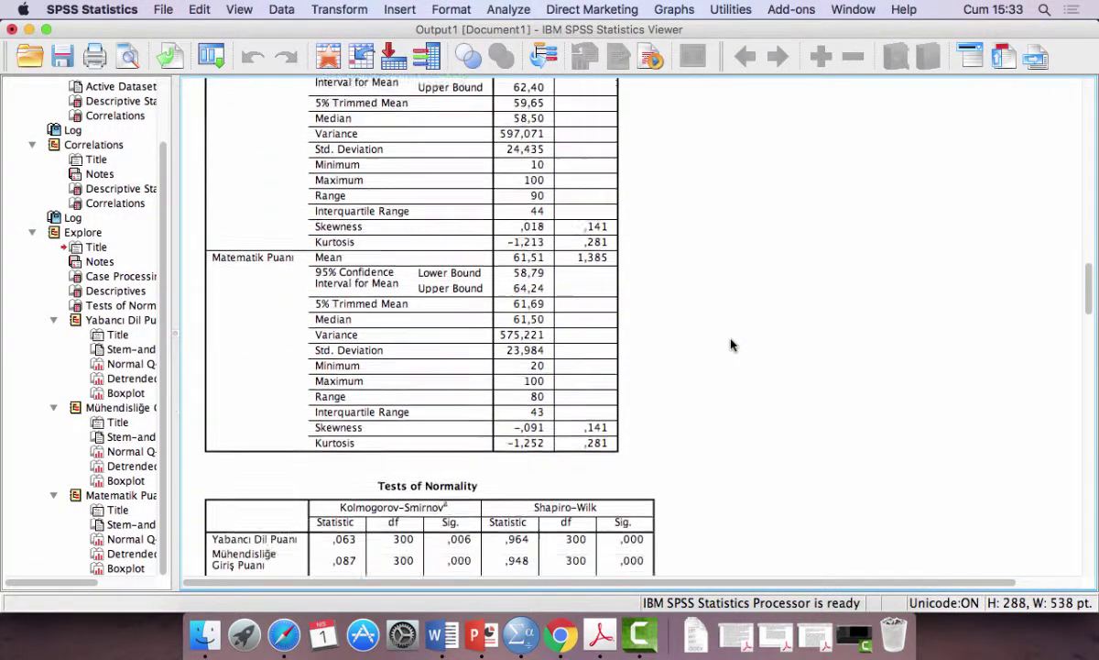
{"action": "scroll", "coordinate": [731, 344], "scroll_direction": "down", "scroll_amount": 3}
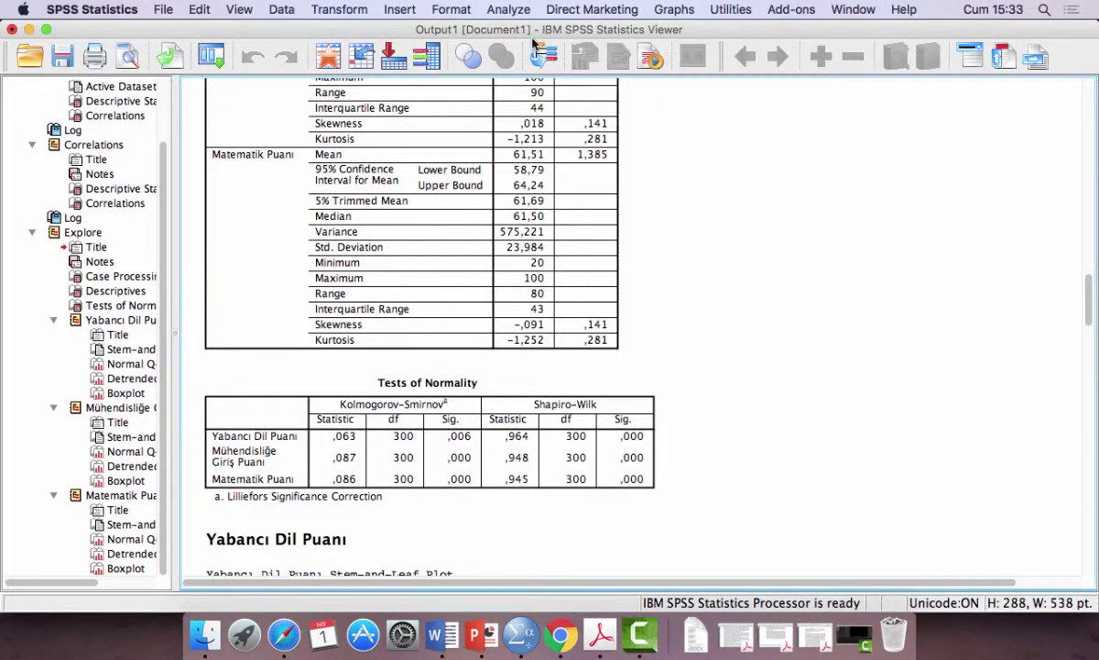
{"action": "left_click", "coordinate": [483, 9]}
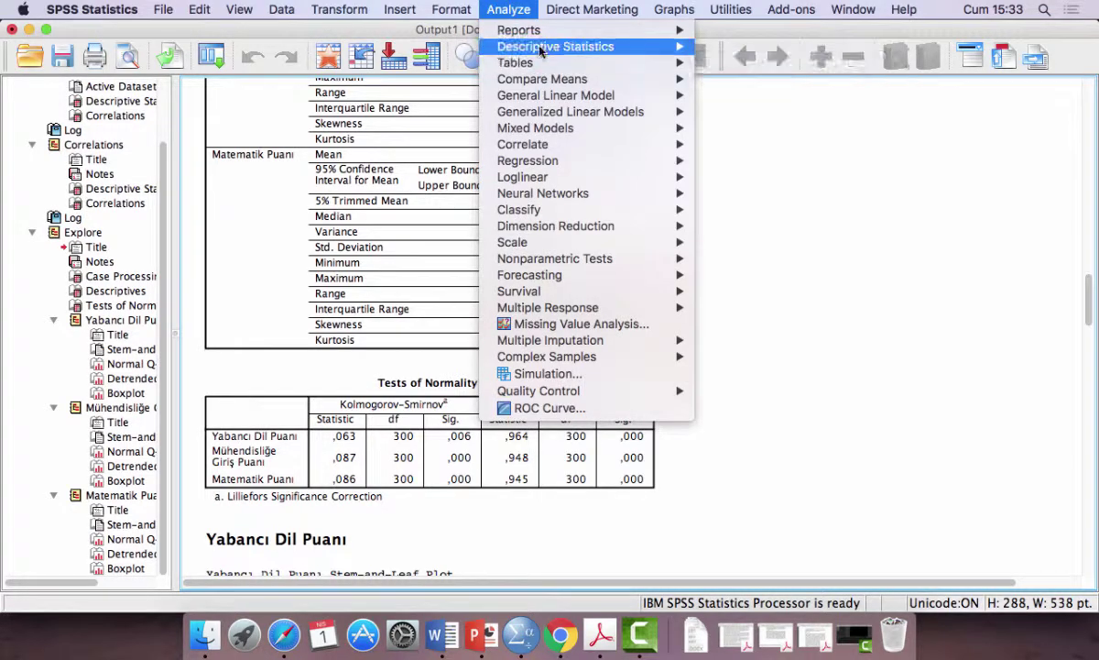
{"action": "mouse_move", "coordinate": [511, 46]}
{"action": "left_click", "coordinate": [776, 85]}
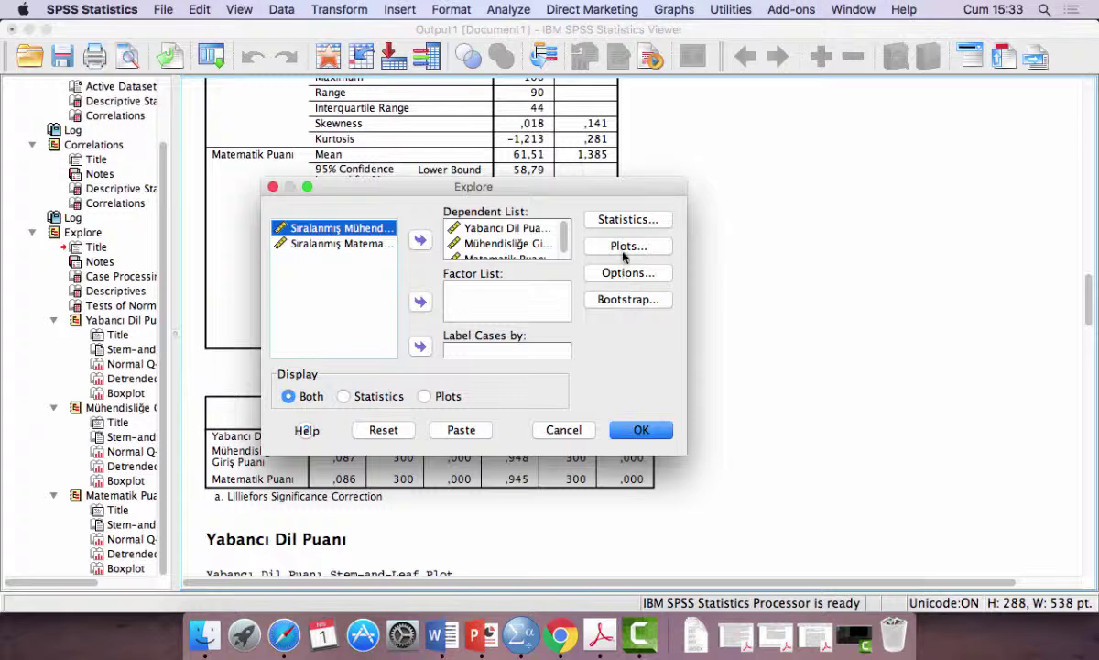
{"action": "left_click", "coordinate": [570, 431]}
{"action": "left_click", "coordinate": [570, 431]}
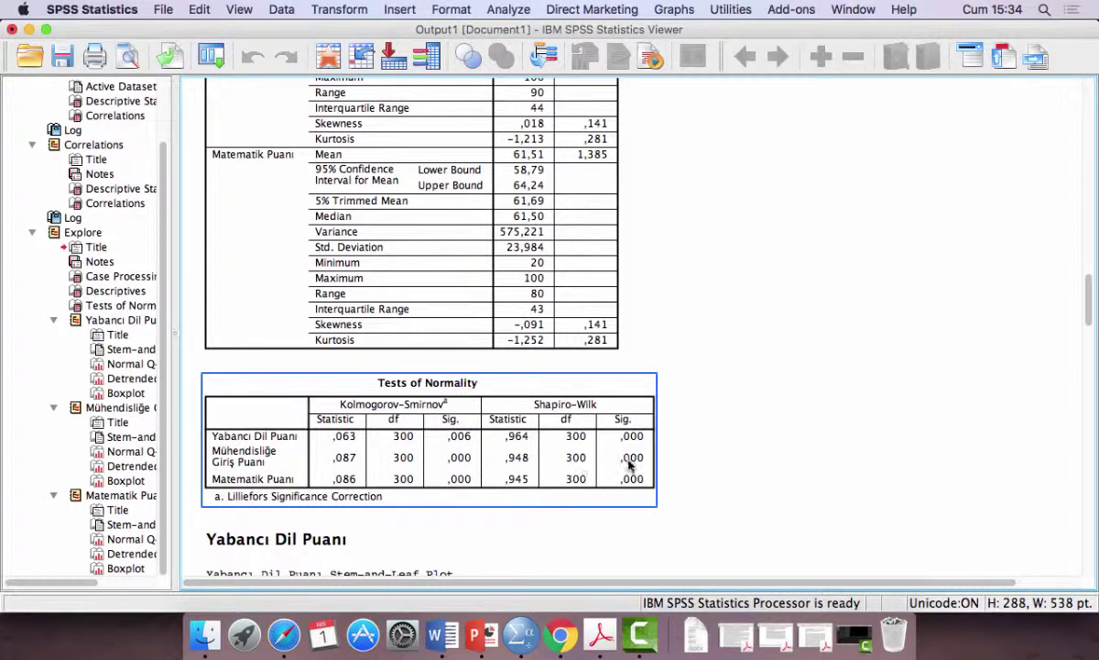
{"action": "left_click", "coordinate": [690, 454]}
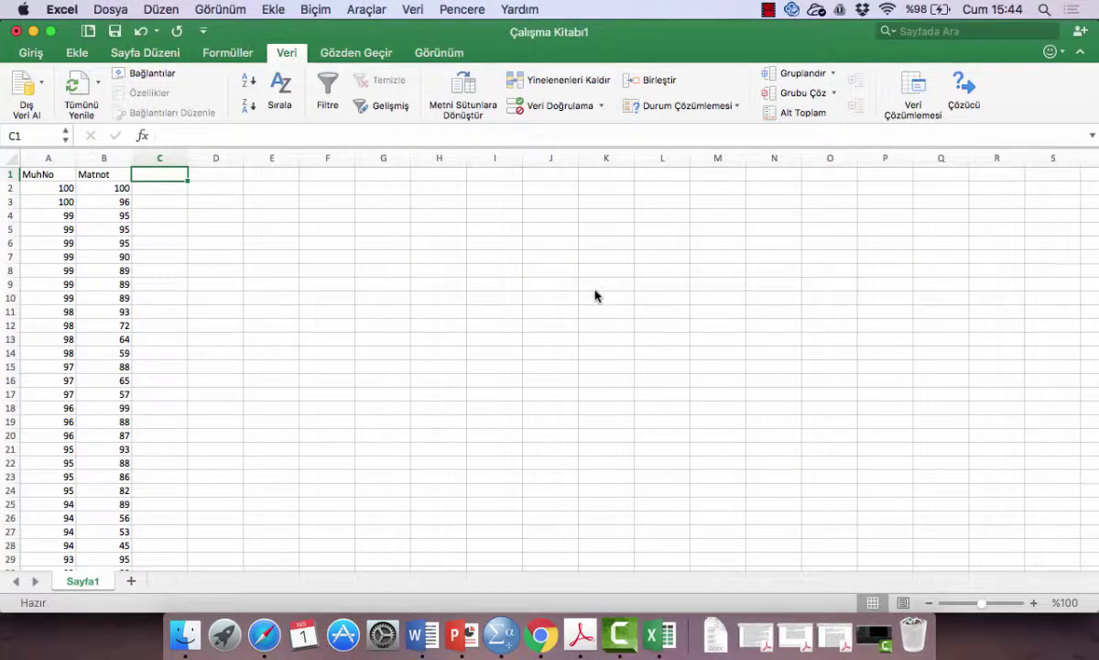
Enlarge the worksheet view to 180%.
{"action": "left_click", "coordinate": [150, 190]}
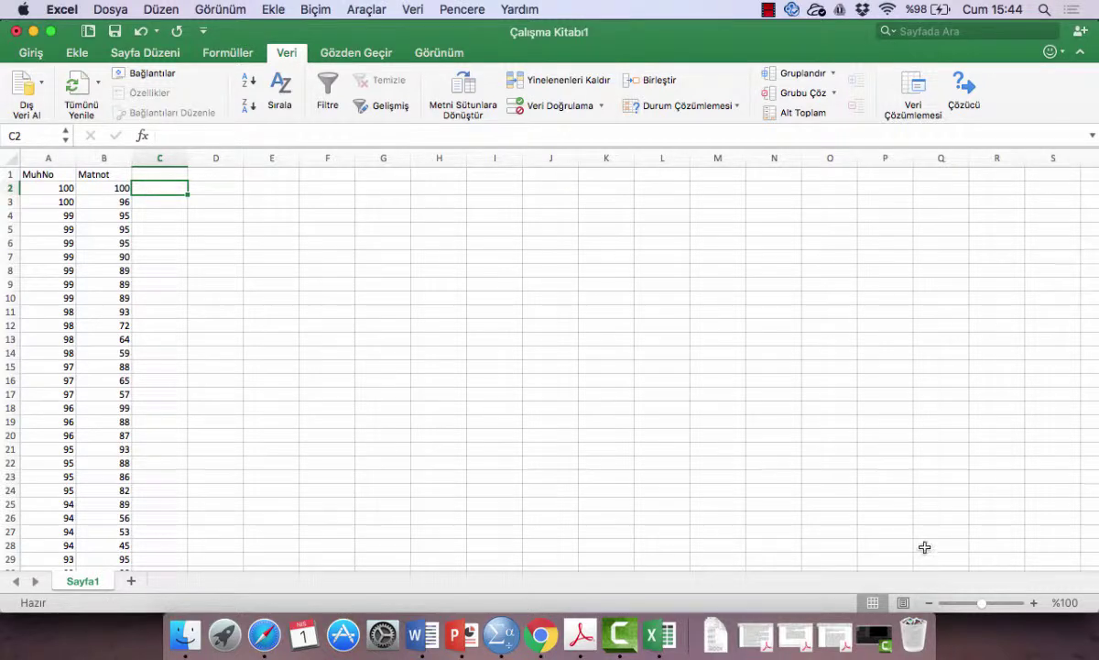
{"action": "left_click", "coordinate": [1034, 603]}
{"action": "left_click", "coordinate": [1034, 603]}
{"action": "left_click", "coordinate": [1034, 604]}
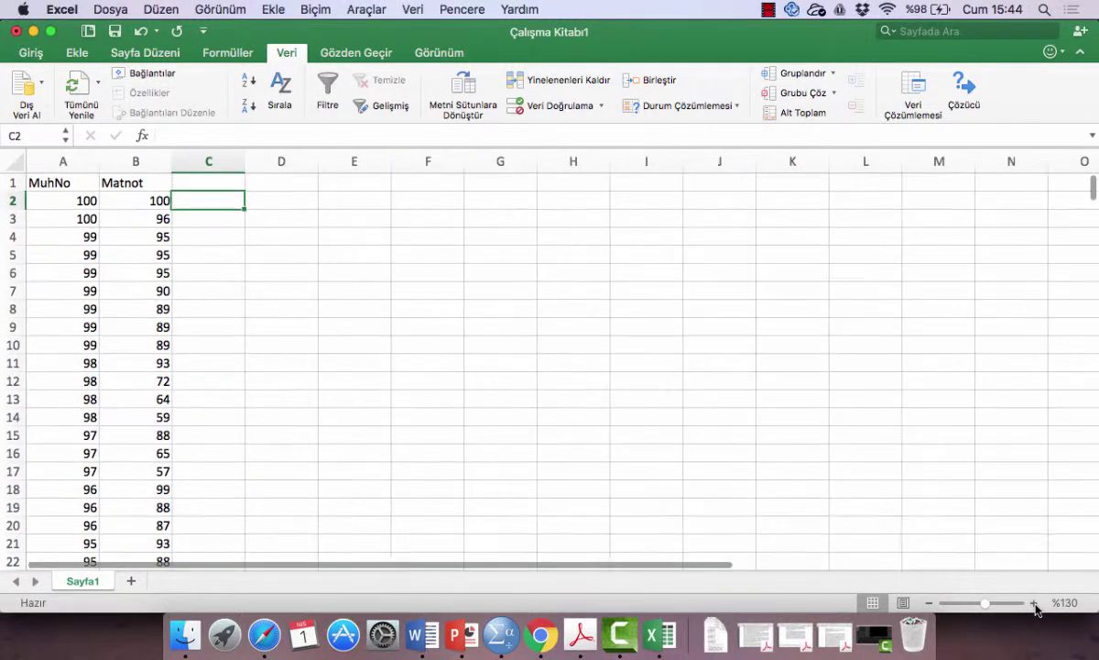
{"action": "left_click", "coordinate": [1034, 604]}
{"action": "left_click", "coordinate": [1034, 604]}
{"action": "left_click", "coordinate": [1035, 604]}
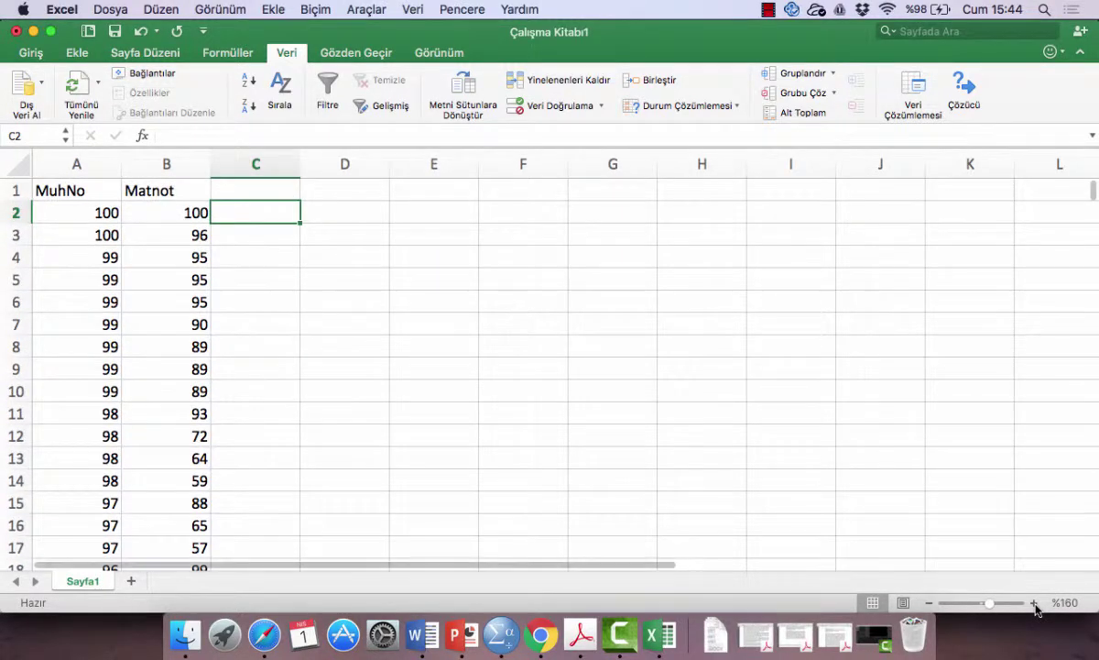
{"action": "left_click", "coordinate": [1034, 603]}
{"action": "left_click", "coordinate": [1034, 604]}
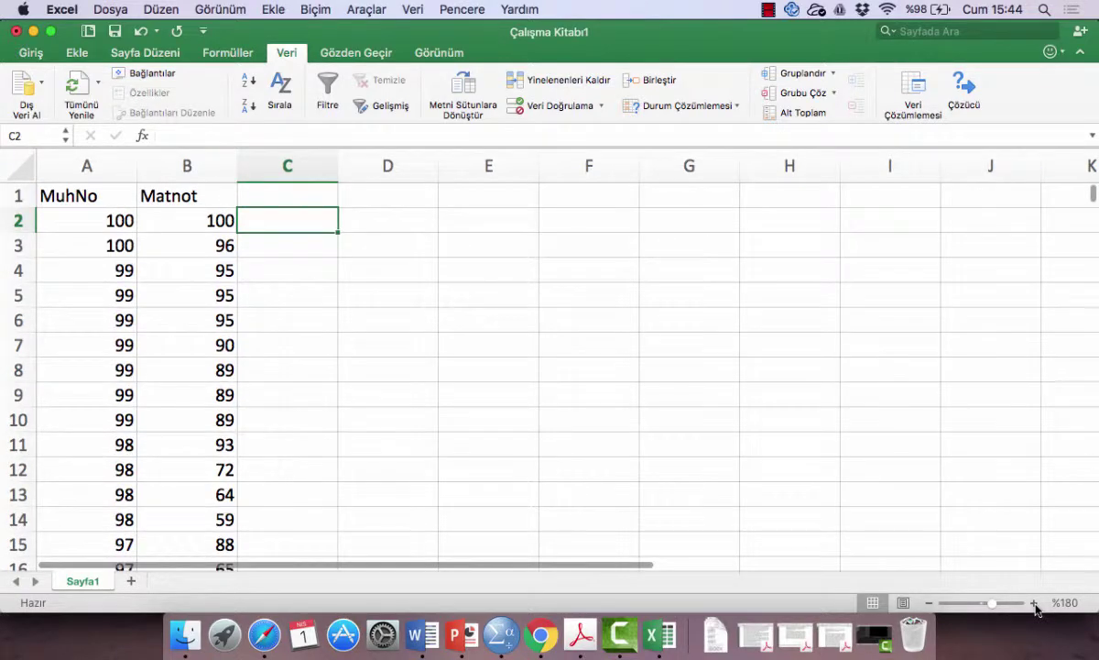
Copy the MuhNo column into column E and remove the duplicate values from the copy.
{"action": "left_click", "coordinate": [107, 169]}
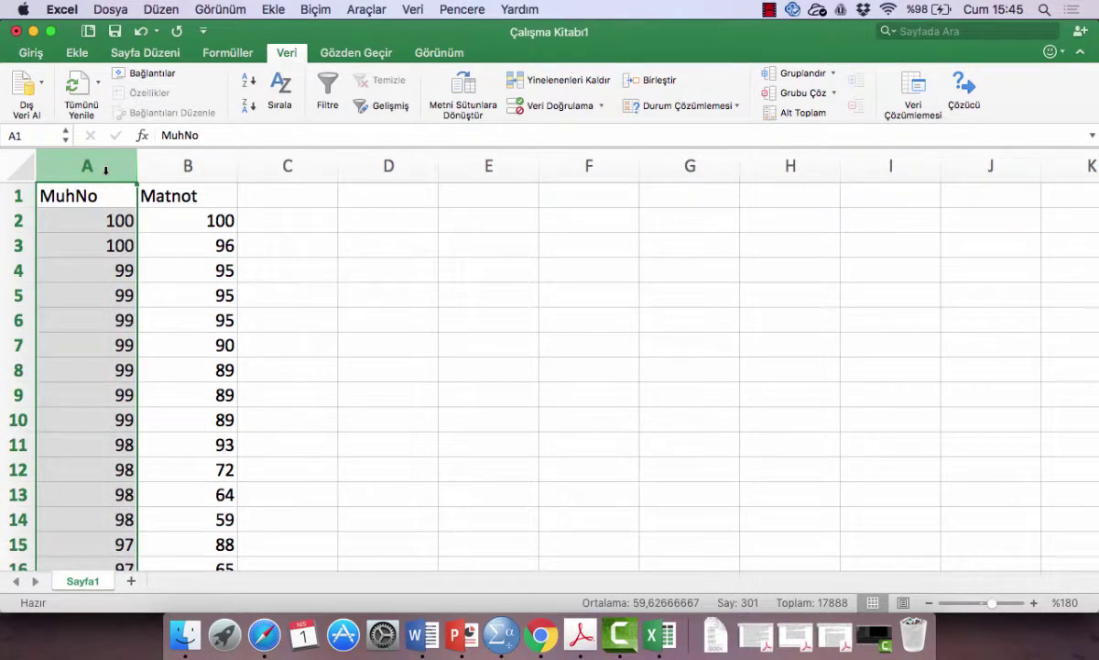
{"action": "key", "text": "super+c"}
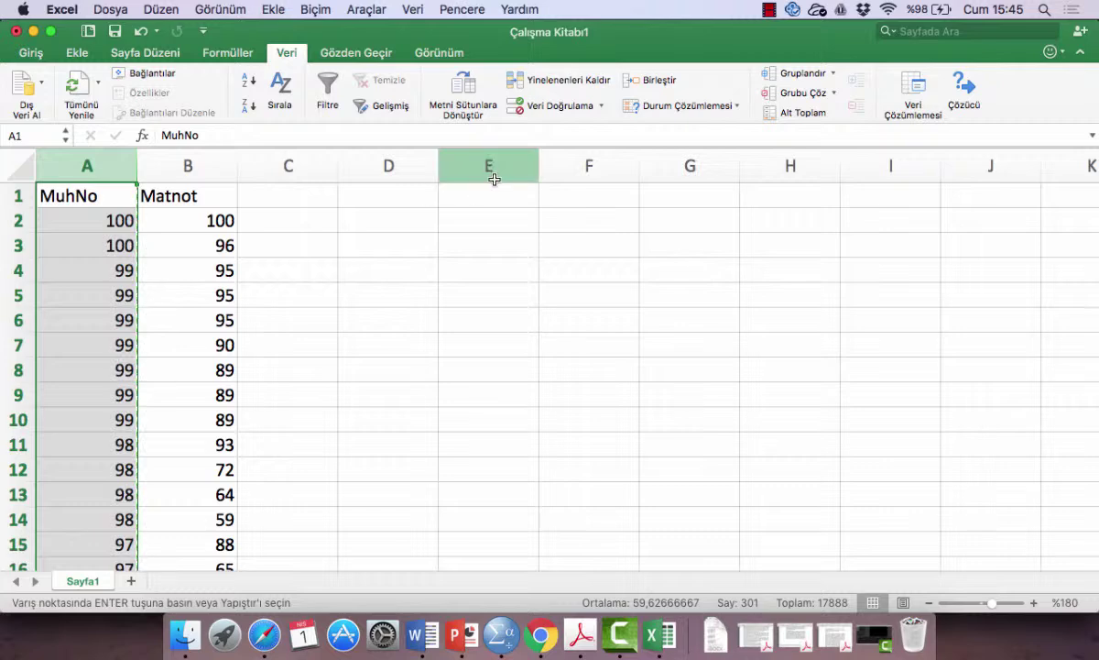
{"action": "left_click", "coordinate": [480, 195]}
{"action": "key", "text": "super+v"}
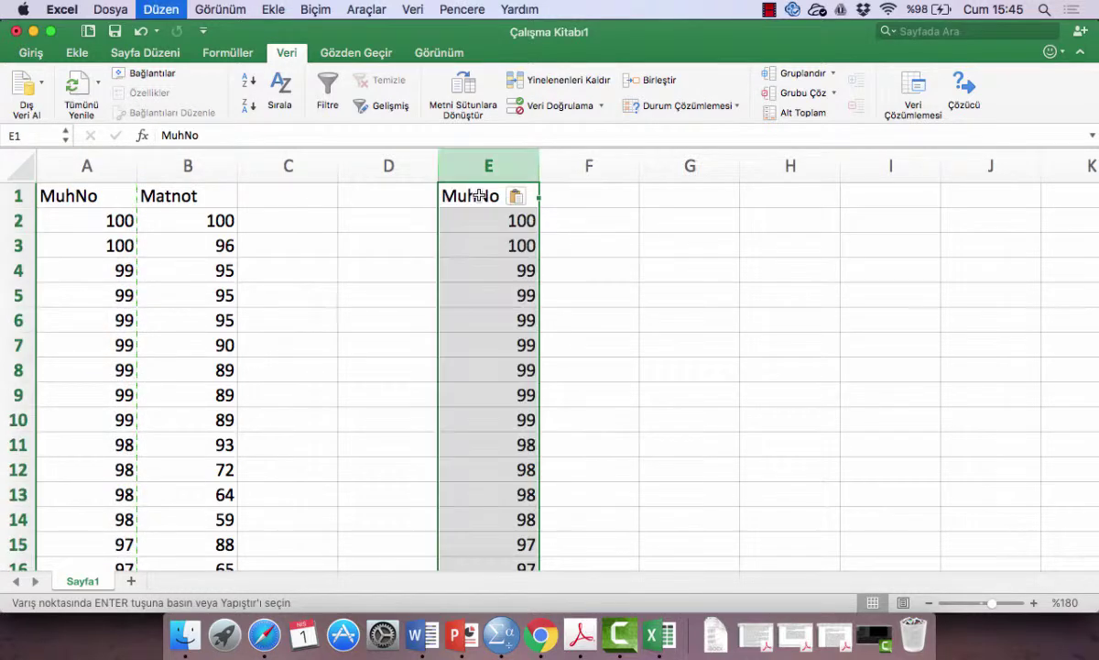
{"action": "left_click", "coordinate": [513, 82]}
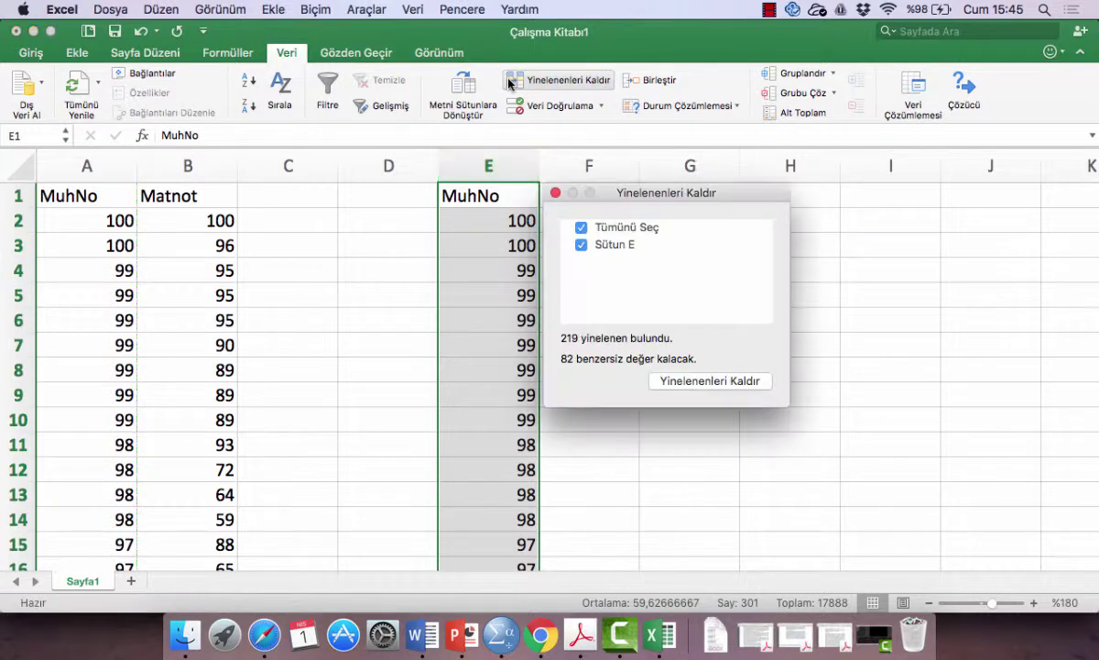
{"action": "left_click", "coordinate": [732, 388]}
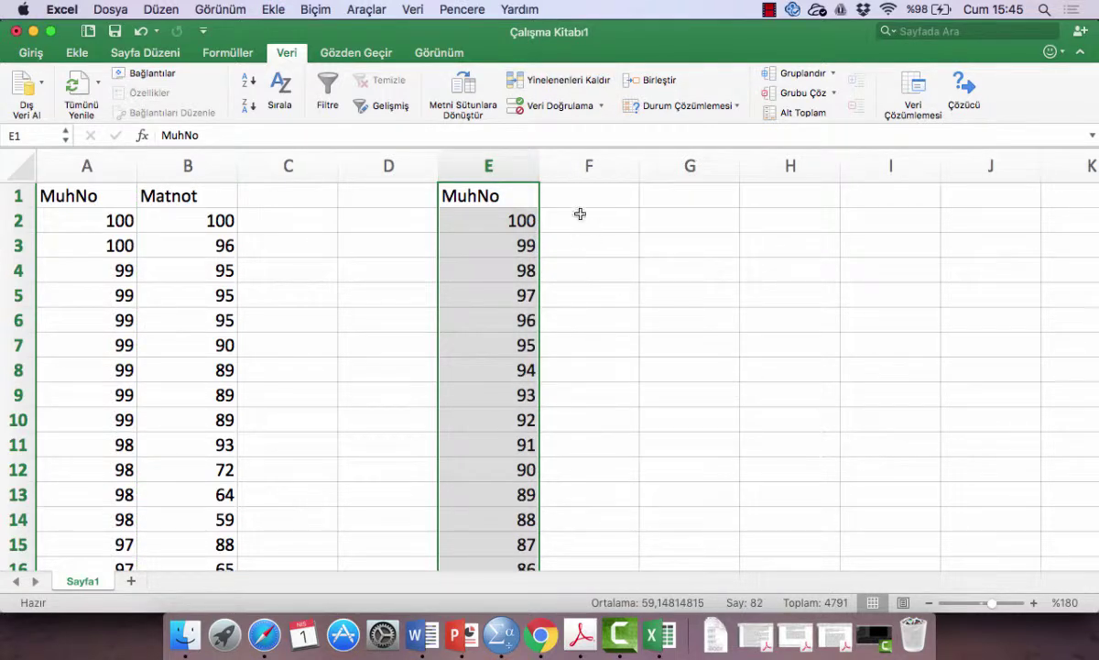
Enter the formula =EĞERSAY(A:A;E2) in F2 to count how often the first unique MuhNo score occurs.
{"action": "left_click", "coordinate": [580, 213]}
{"action": "type", "text": "=eğ"}
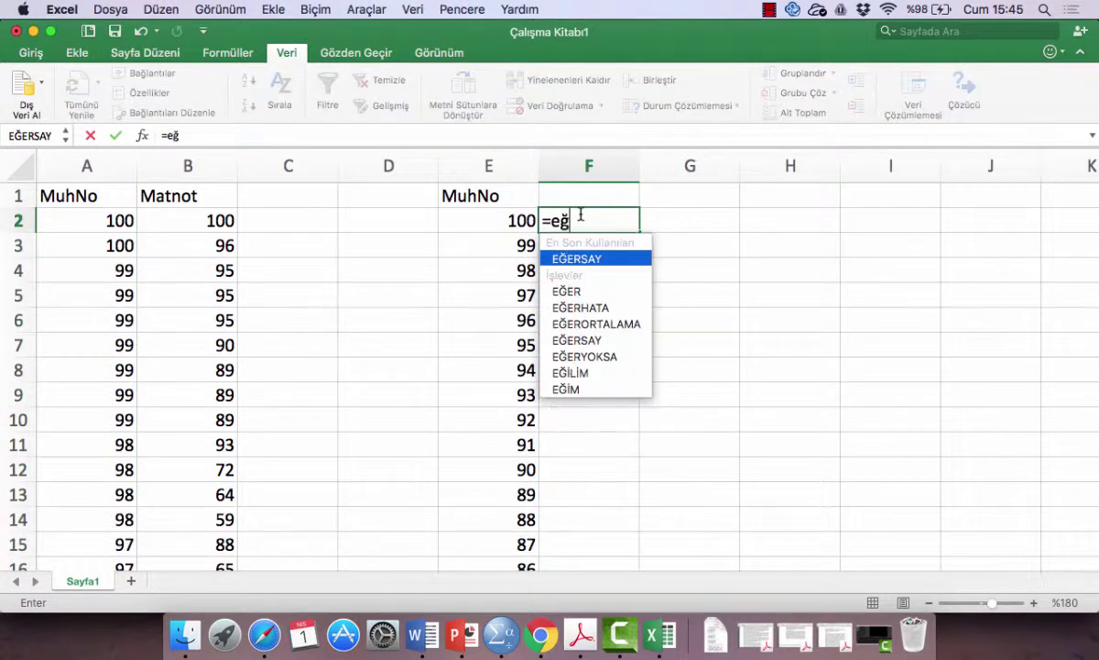
{"action": "type", "text": "ersay("}
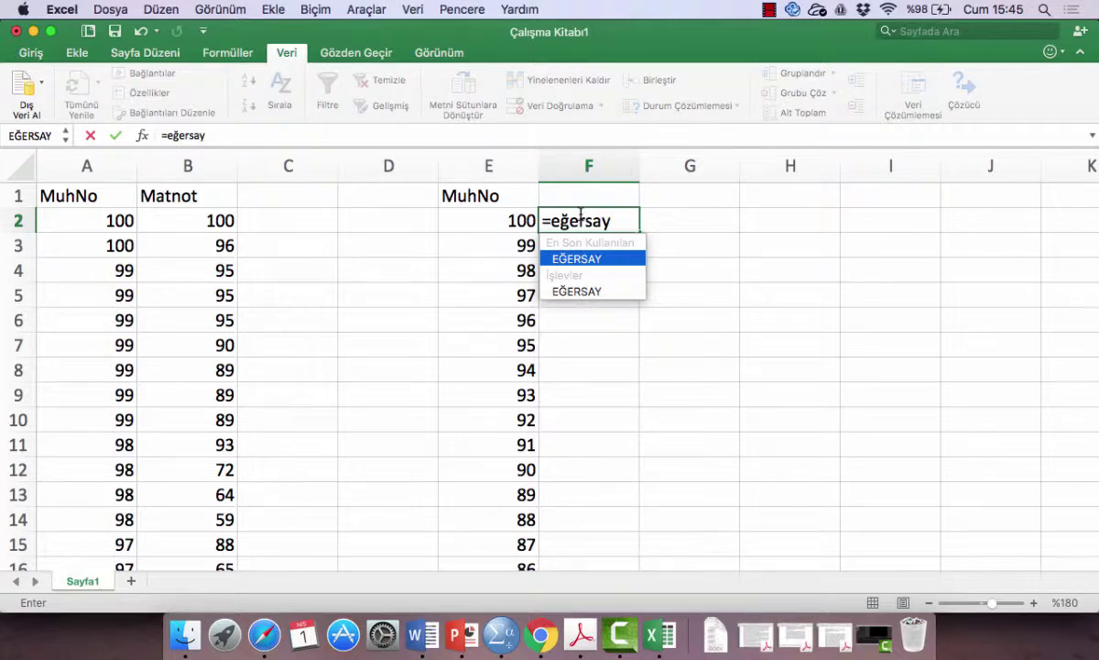
{"action": "left_click", "coordinate": [86, 166]}
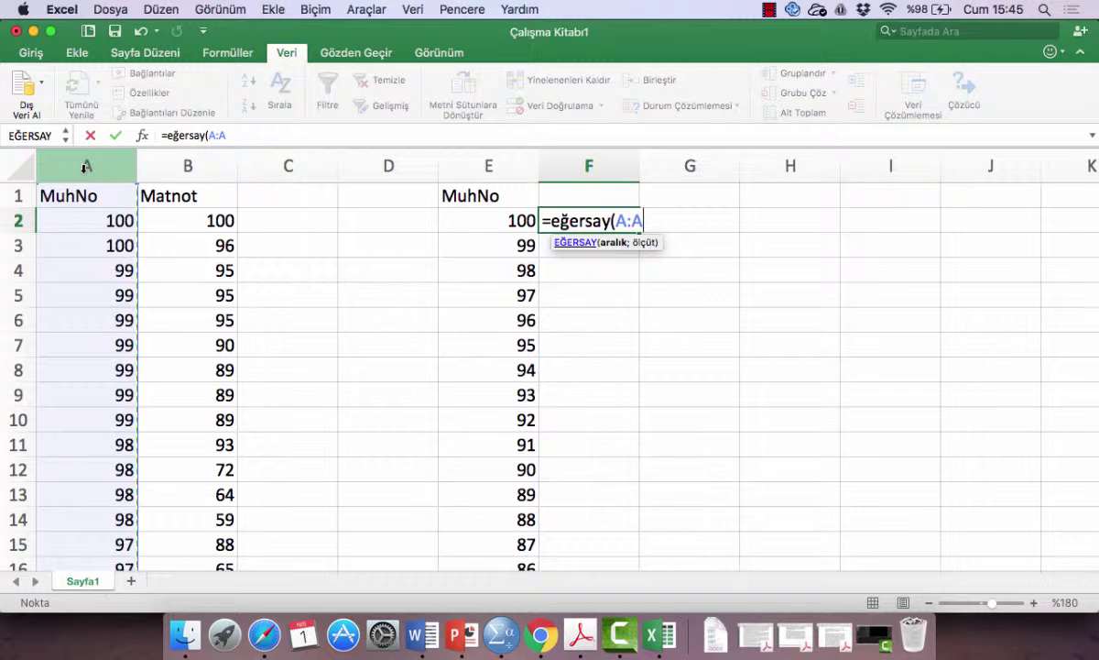
{"action": "type", "text": ";"}
{"action": "key", "text": "Left"}
{"action": "key", "text": "Return"}
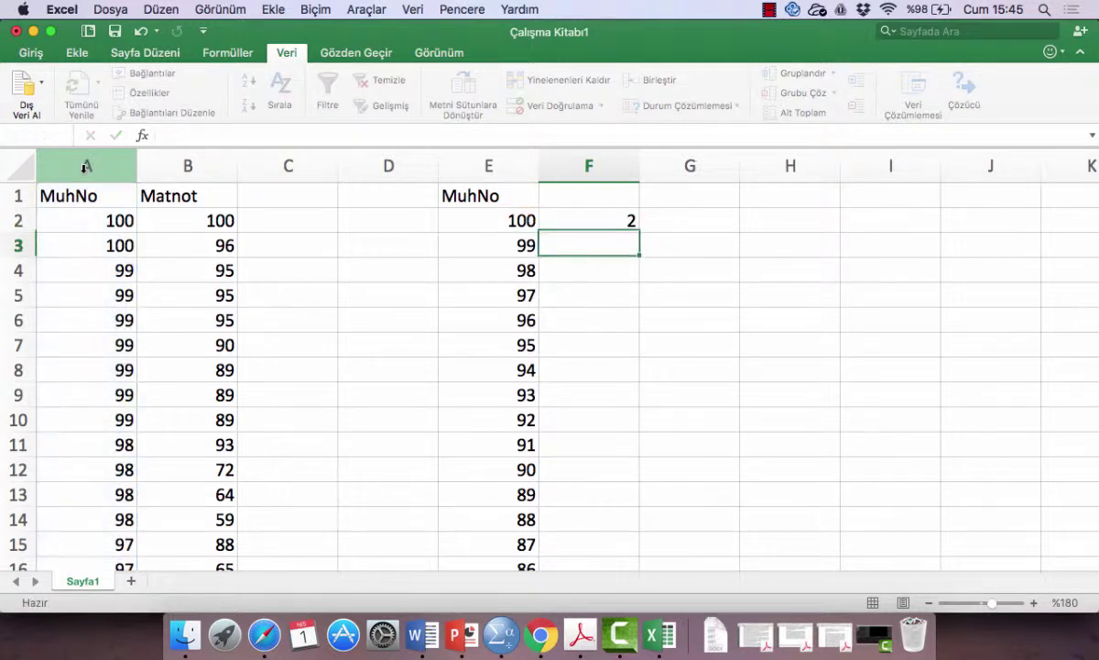
Fill the F2 count formula down column F alongside all unique MuhNo scores, through row 82.
{"action": "left_click", "coordinate": [587, 220]}
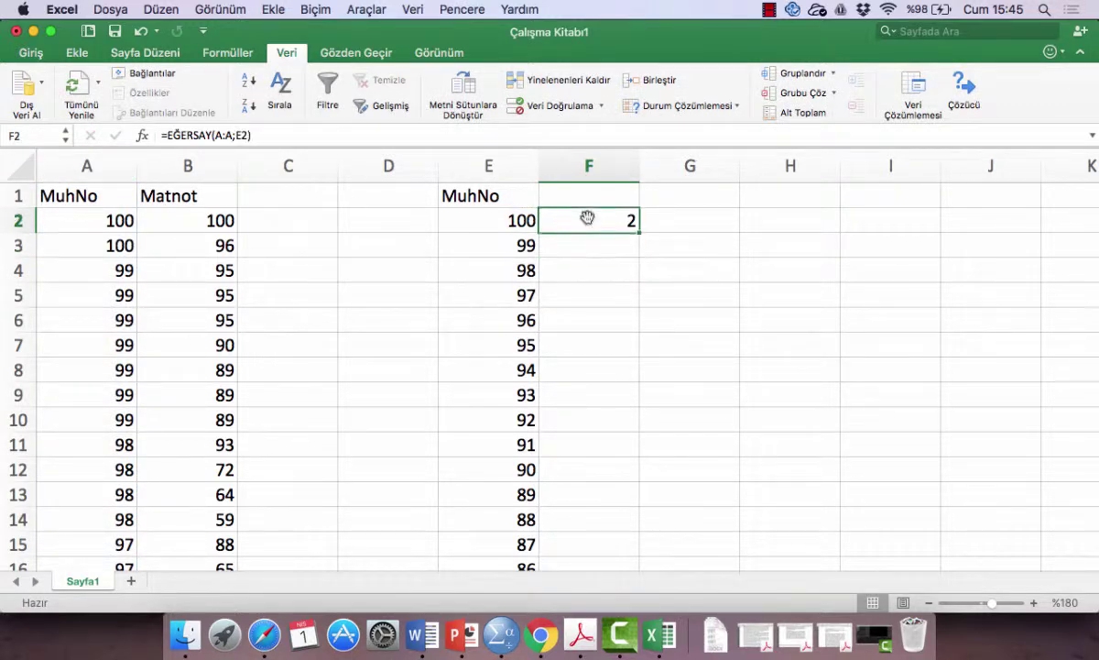
{"action": "double_click", "coordinate": [639, 232]}
{"action": "scroll", "coordinate": [704, 337], "scroll_direction": "down", "scroll_amount": 10}
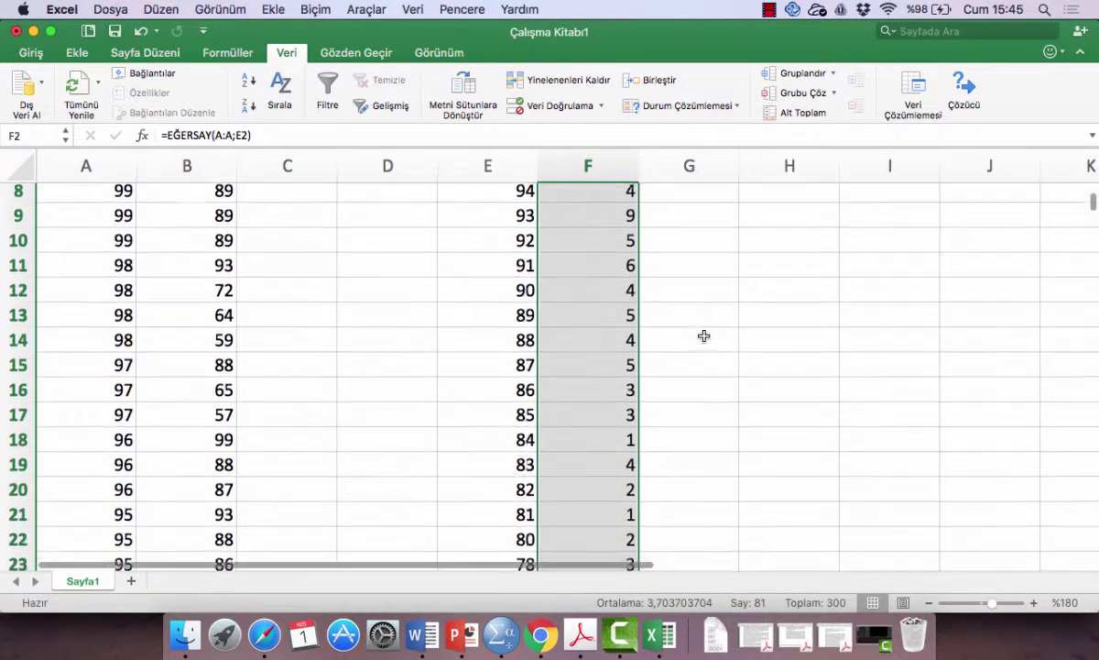
{"action": "scroll", "coordinate": [704, 336], "scroll_direction": "down", "scroll_amount": 20}
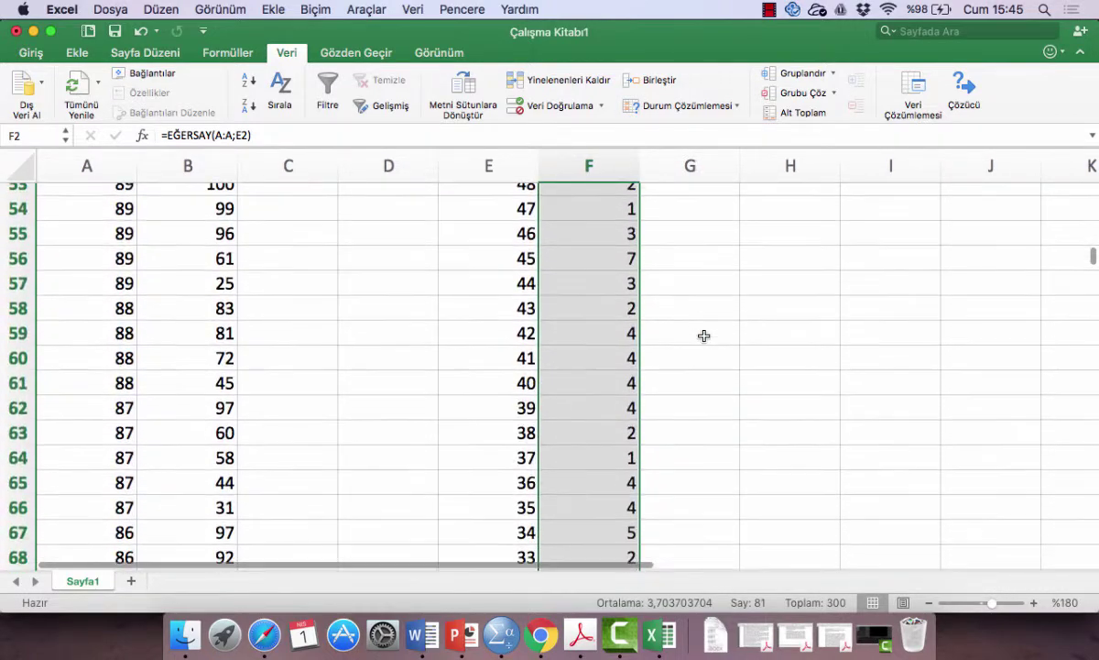
{"action": "scroll", "coordinate": [704, 337], "scroll_direction": "up", "scroll_amount": 2}
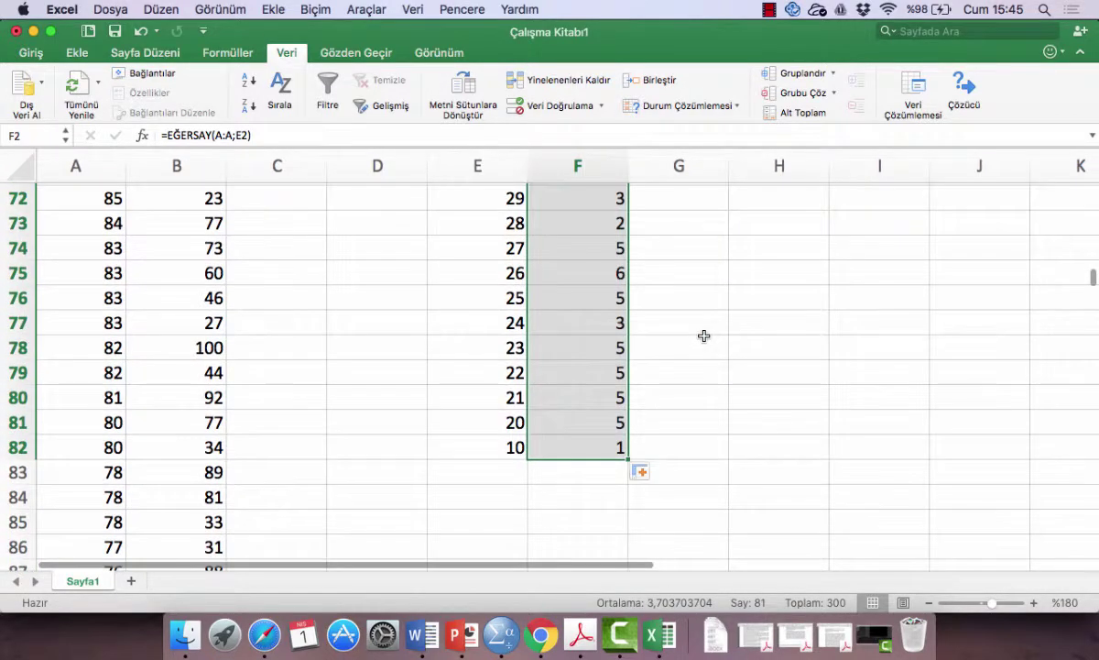
{"action": "scroll", "coordinate": [704, 336], "scroll_direction": "up", "scroll_amount": 20}
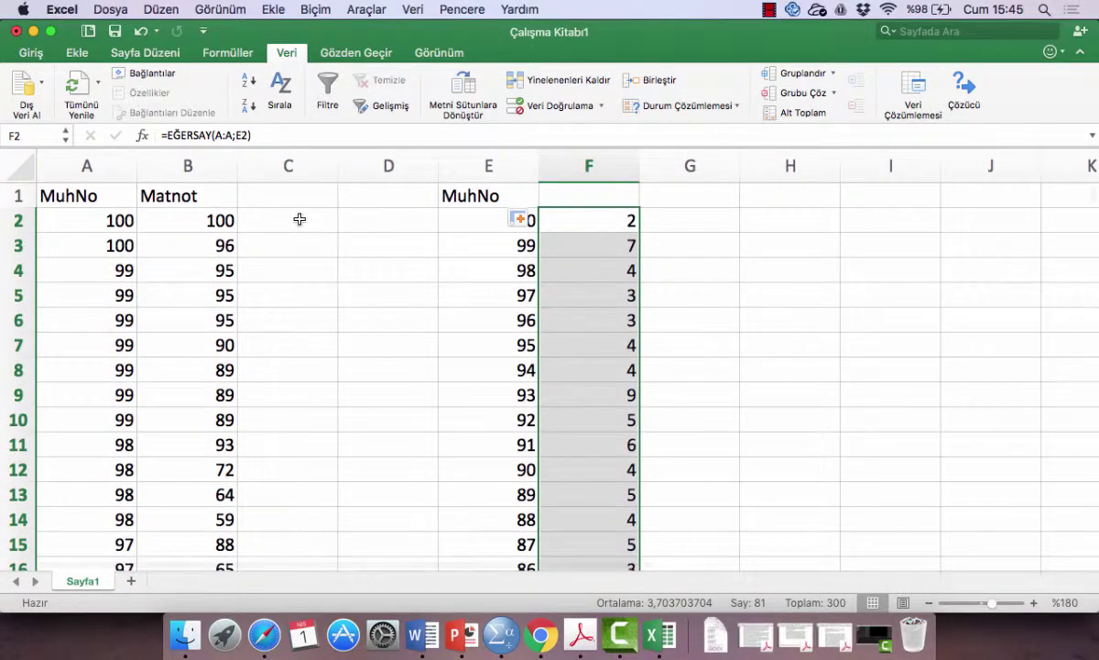
Enter the shared rank 1,5 in C2 and C3 for the two tied MuhNo scores of 100.
{"action": "left_click", "coordinate": [300, 219]}
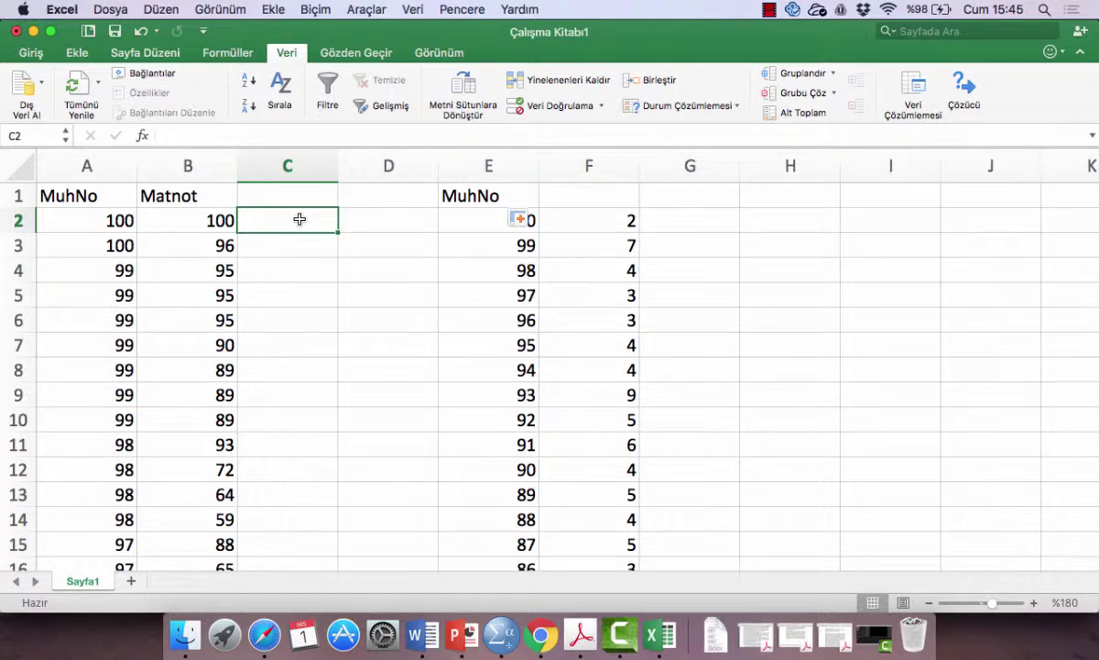
{"action": "left_click", "coordinate": [598, 221]}
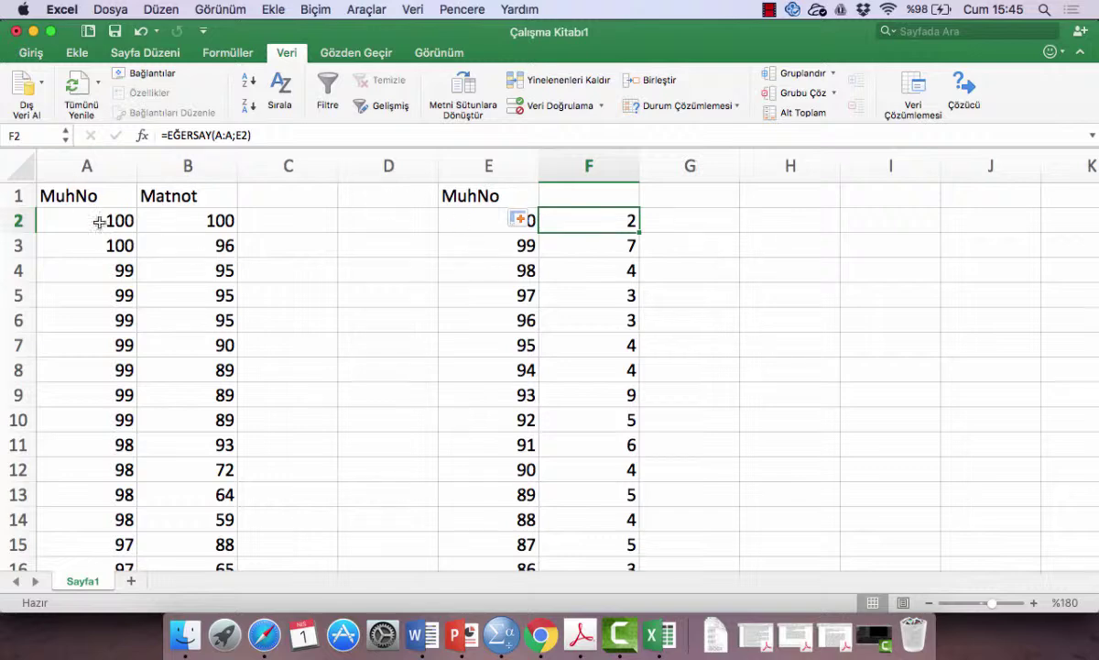
{"action": "left_click", "coordinate": [211, 165]}
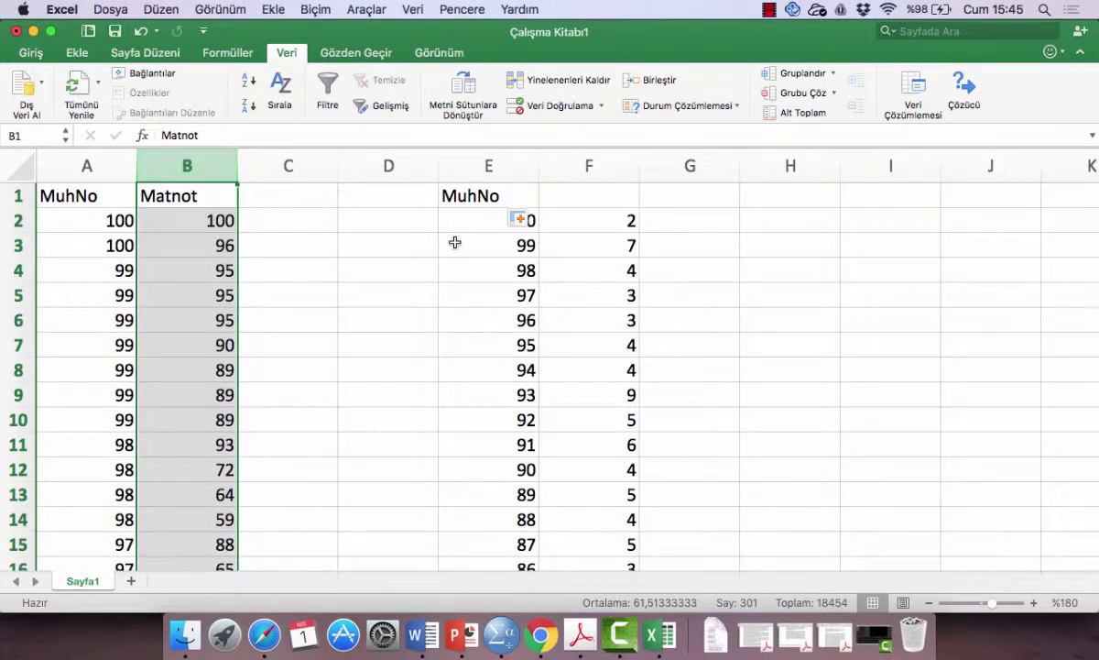
{"action": "left_click", "coordinate": [315, 220]}
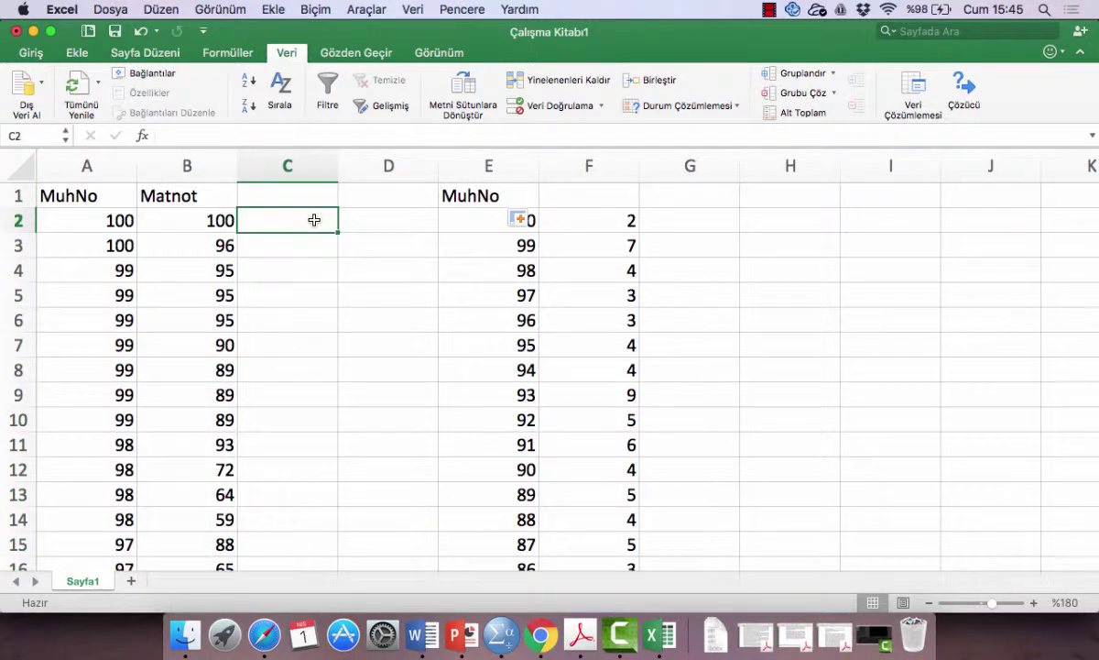
{"action": "type", "text": "1,5"}
{"action": "key", "text": "Return"}
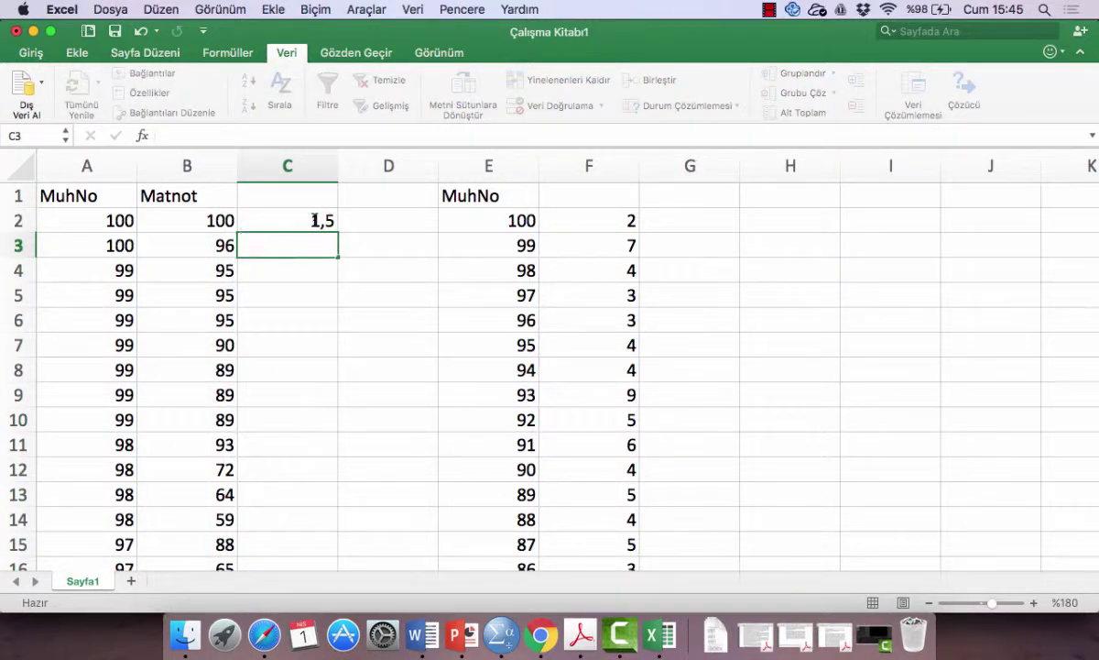
{"action": "type", "text": "1,5"}
{"action": "key", "text": "Return"}
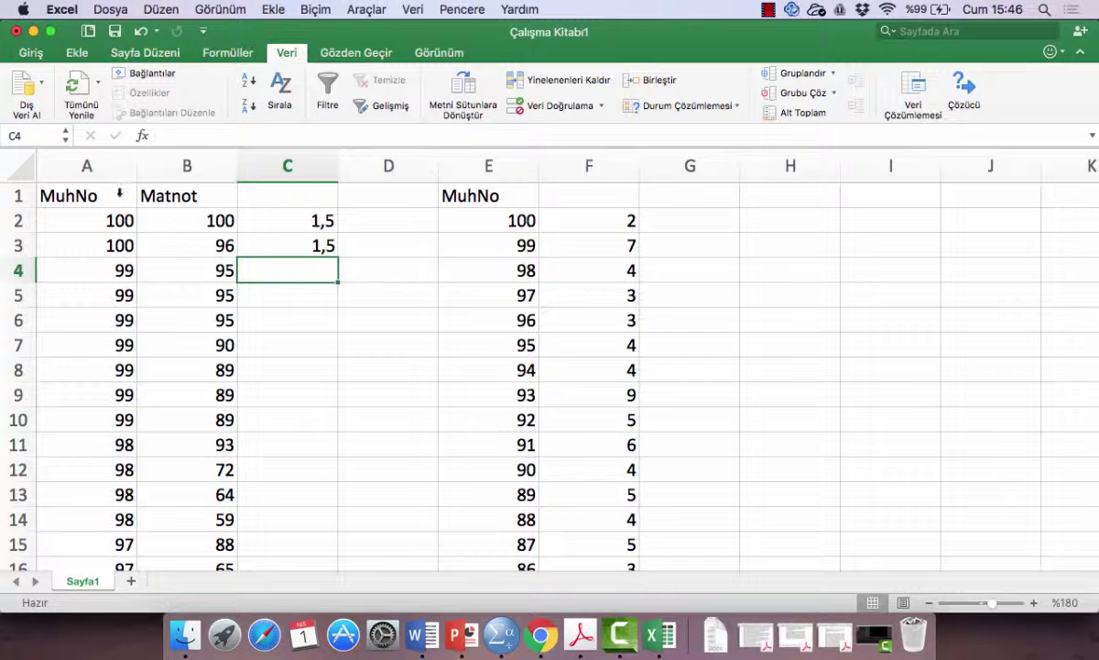
Insert a new column before MuhNo and give it the heading Sno.
{"action": "left_click", "coordinate": [108, 162]}
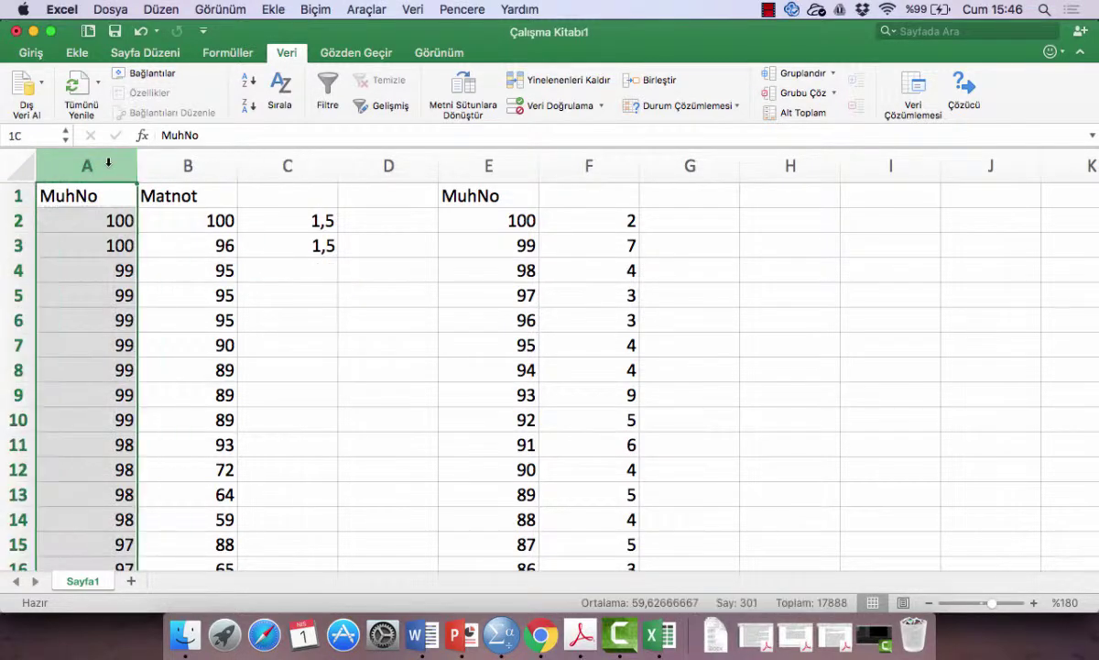
{"action": "right_click", "coordinate": [108, 161]}
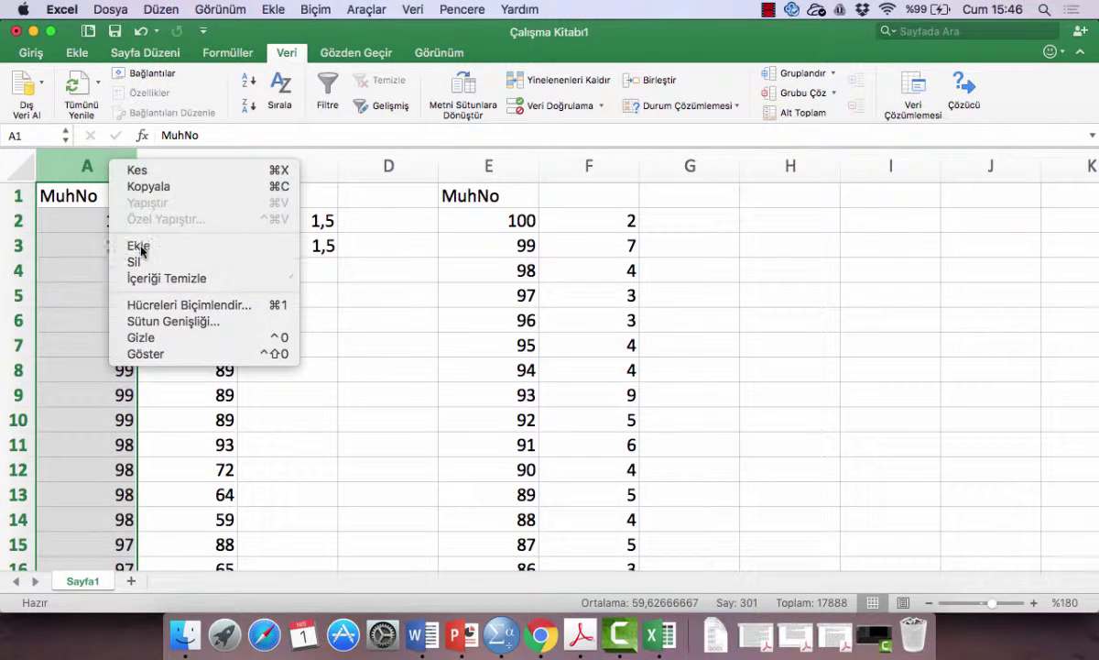
{"action": "left_click", "coordinate": [137, 246]}
{"action": "left_click", "coordinate": [87, 194]}
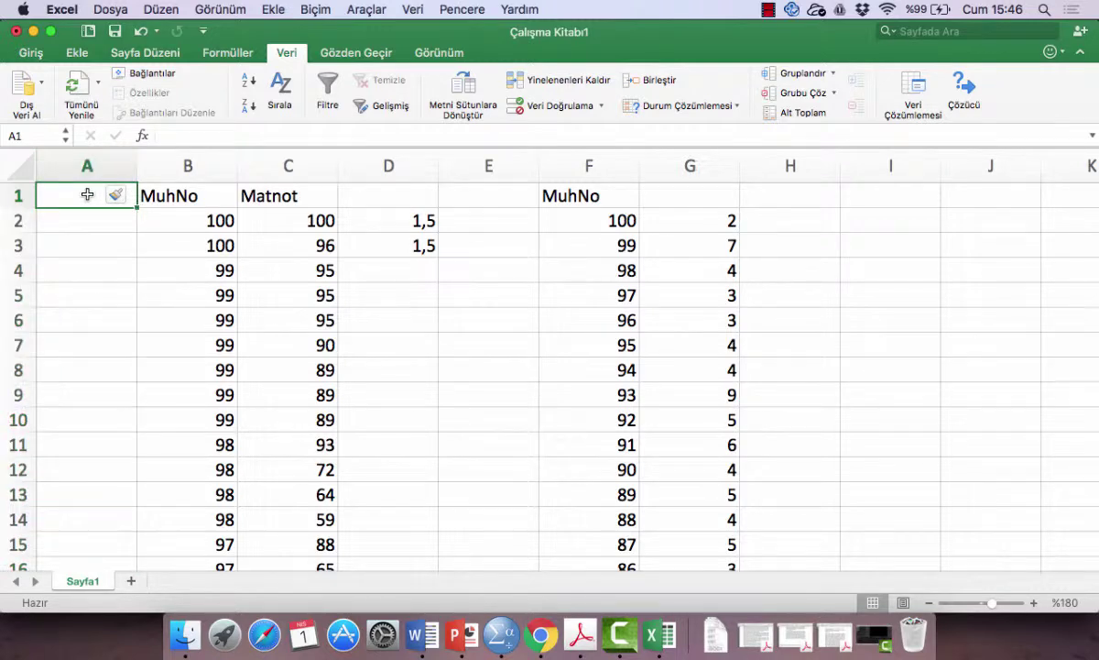
{"action": "type", "text": "Sno"}
{"action": "key", "text": "Return"}
Number the Sno column sequentially from 1 in A2 and 2 in A3, filling the series down alongside all MuhNo scores.
{"action": "type", "text": "1"}
{"action": "key", "text": "Return"}
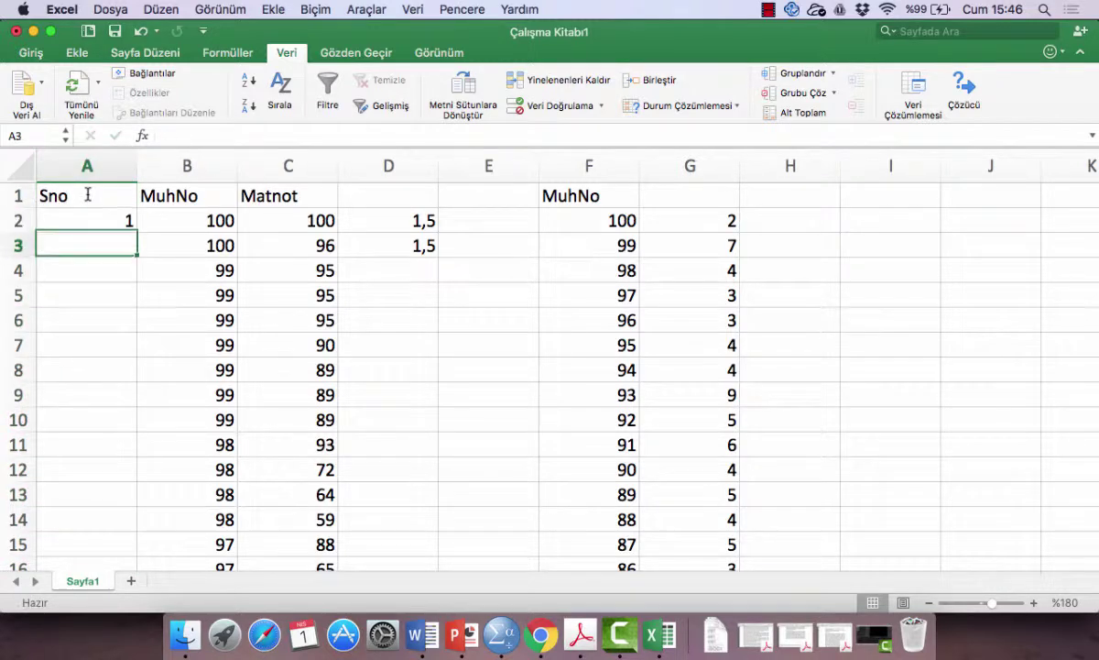
{"action": "type", "text": "2"}
{"action": "key", "text": "Return"}
{"action": "left_click", "coordinate": [125, 220]}
{"action": "left_click_drag", "start_coordinate": [126, 220], "coordinate": [127, 245]}
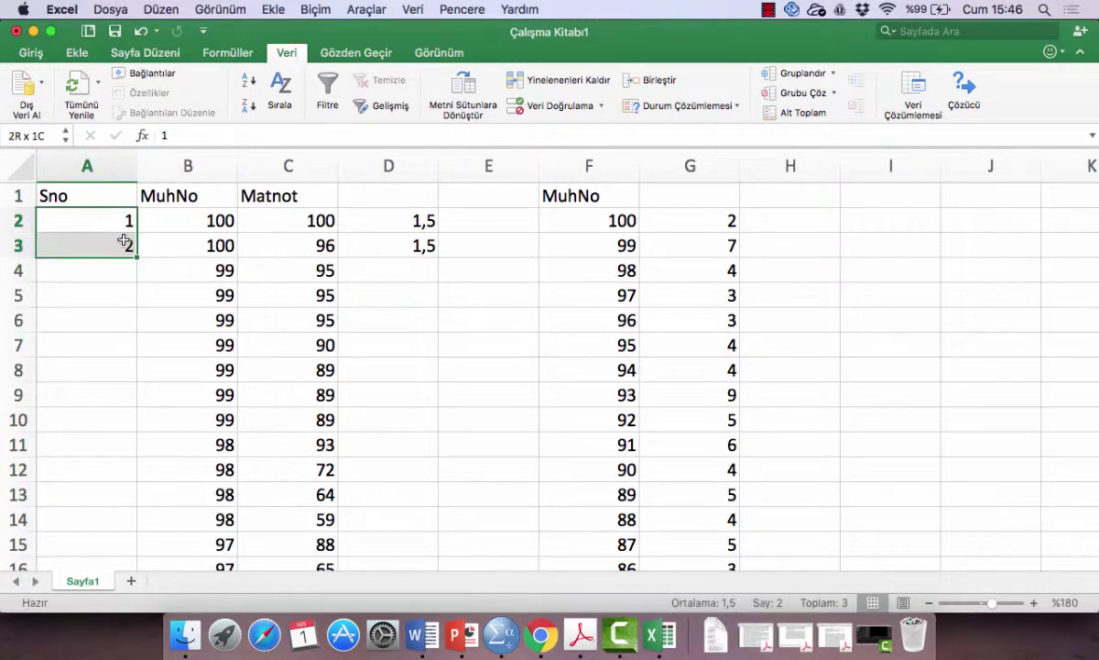
{"action": "double_click", "coordinate": [135, 258]}
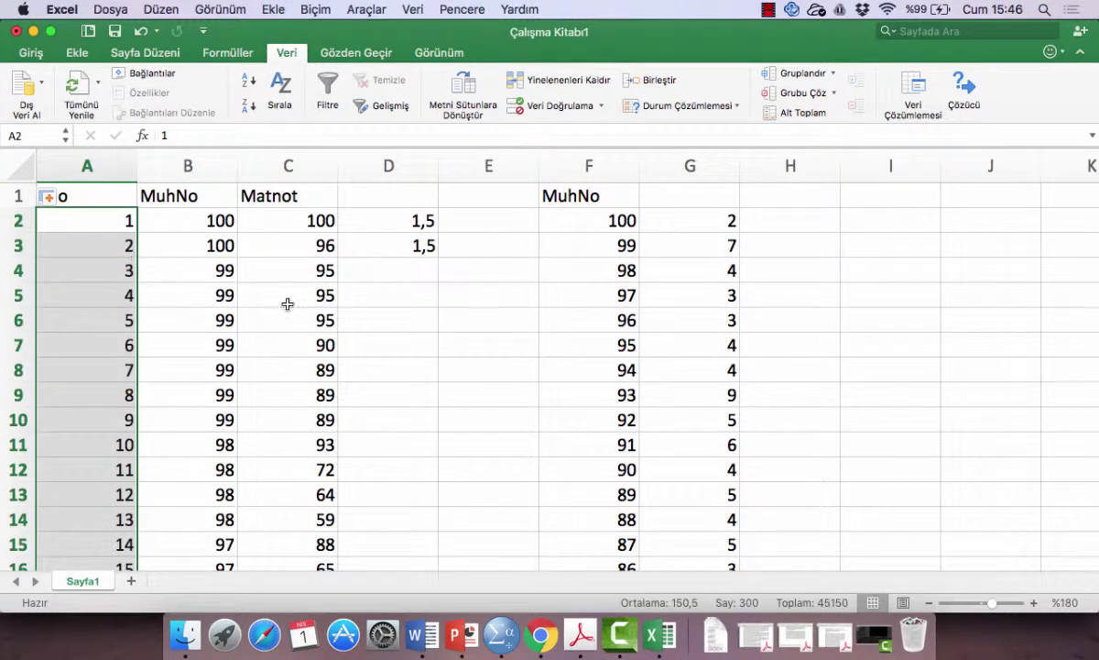
Enter the formula =A4+(1/G3) in D4 to calculate the shared rank for the MuhNo scores of 99.
{"action": "left_click", "coordinate": [413, 272]}
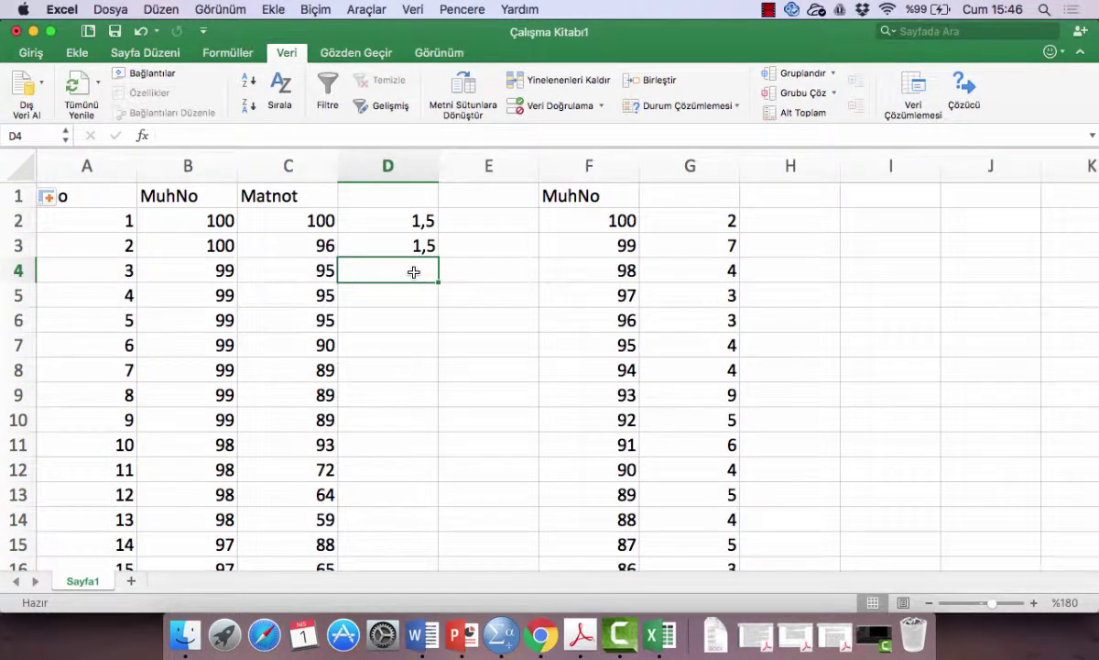
{"action": "type", "text": "="}
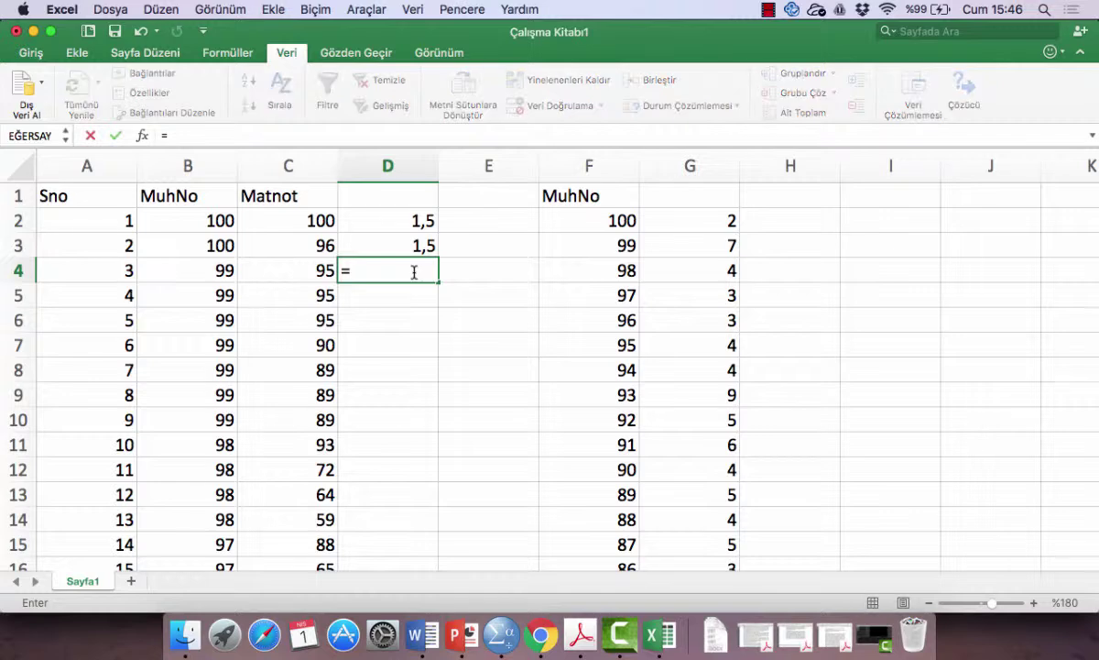
{"action": "left_click", "coordinate": [125, 268]}
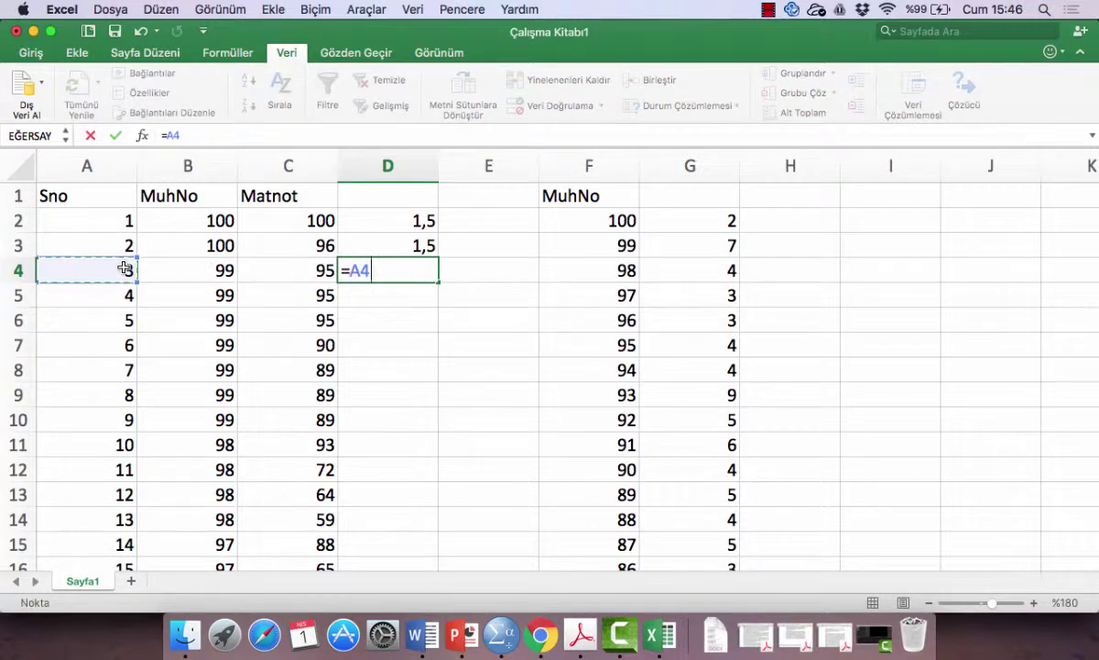
{"action": "type", "text": "+(1/"}
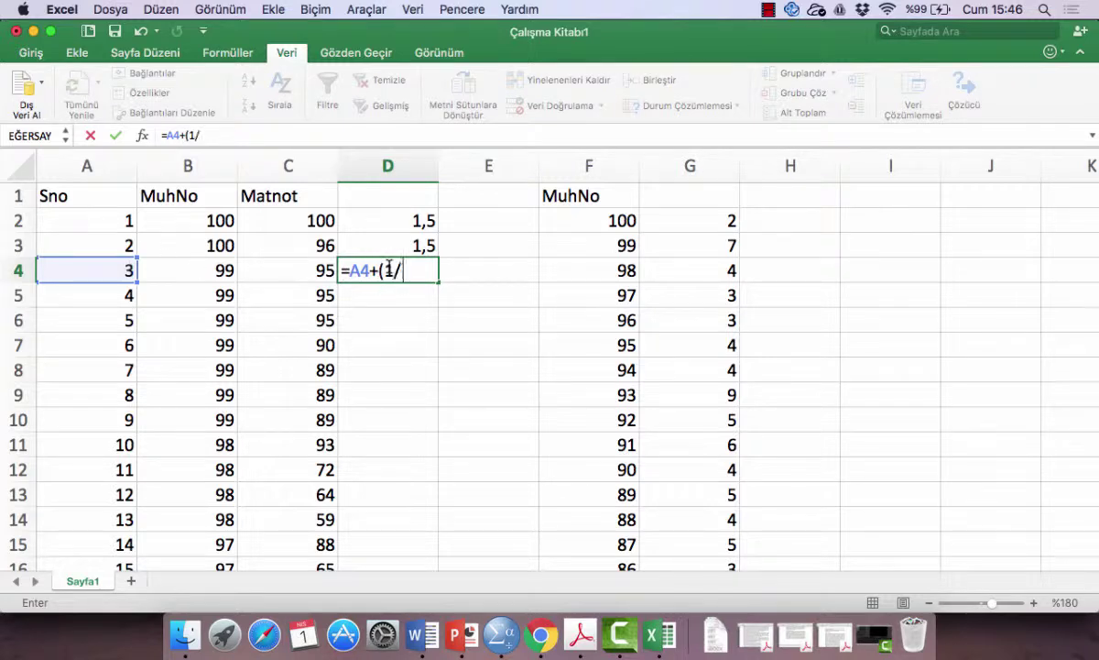
{"action": "left_click", "coordinate": [711, 245]}
{"action": "type", "text": ")"}
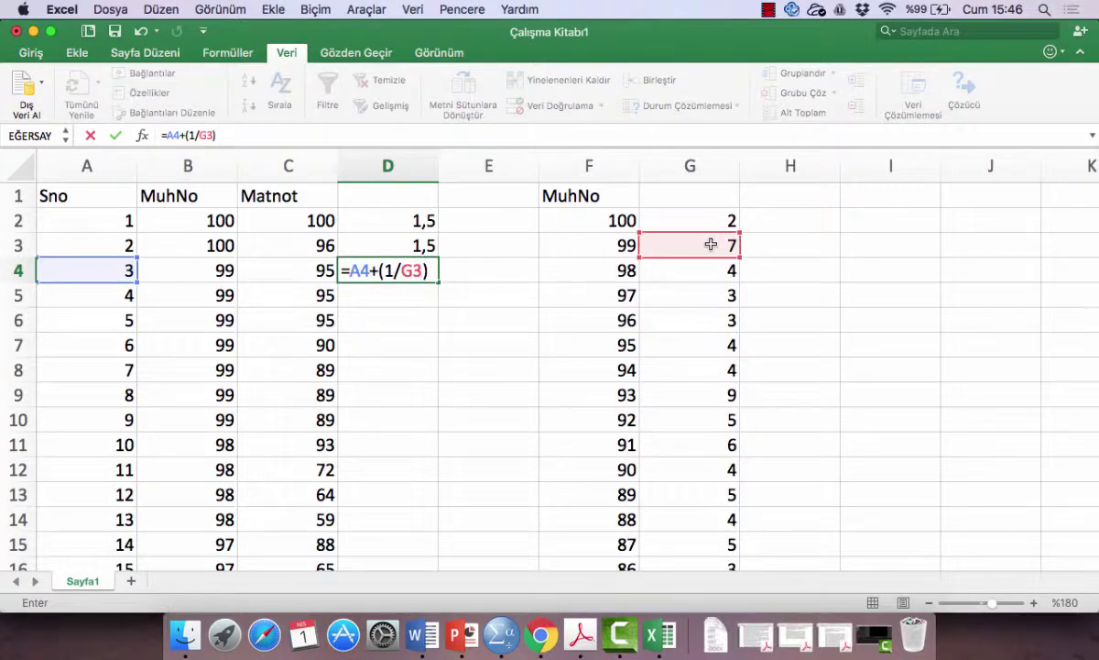
{"action": "key", "text": "Return"}
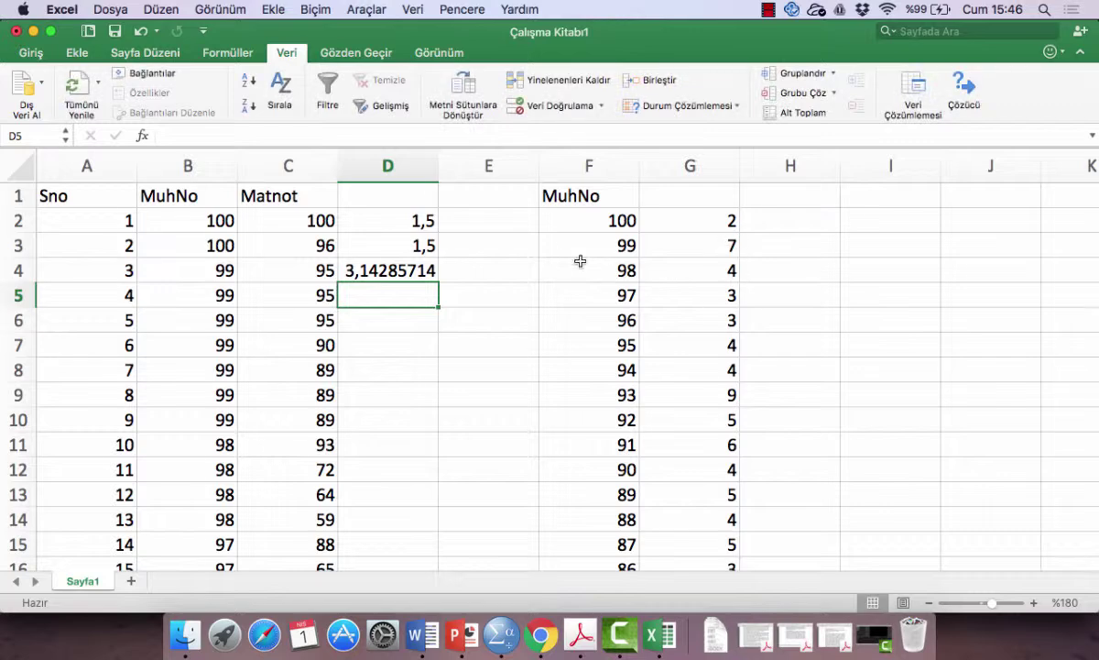
Format the calculated rank in D4 to show two decimal places.
{"action": "left_click", "coordinate": [418, 270]}
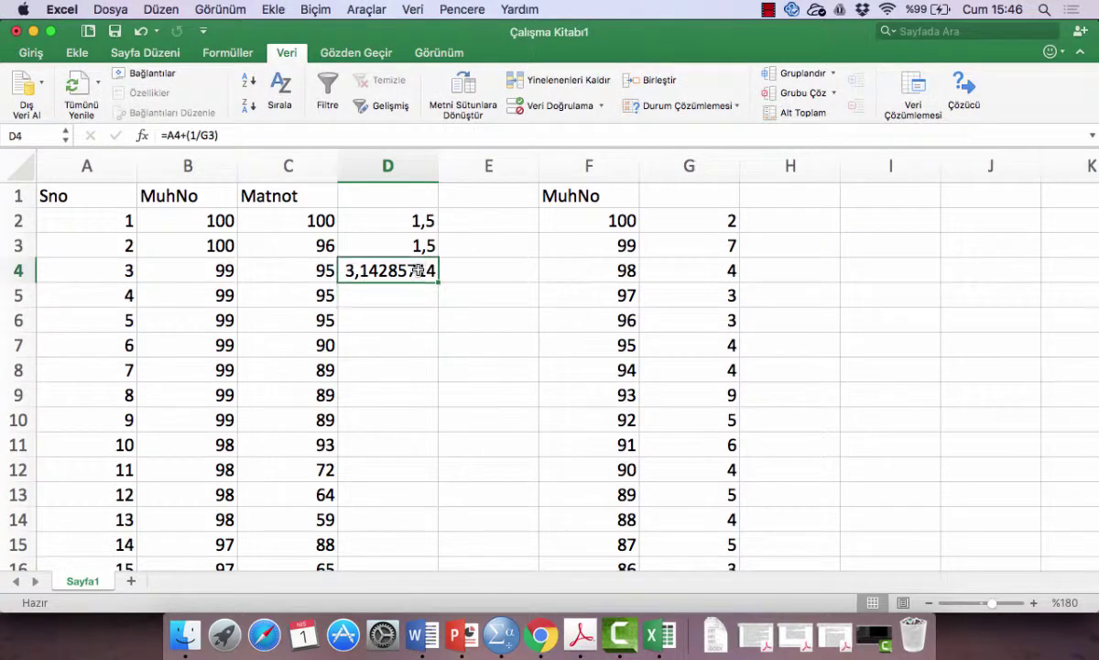
{"action": "left_click", "coordinate": [30, 52]}
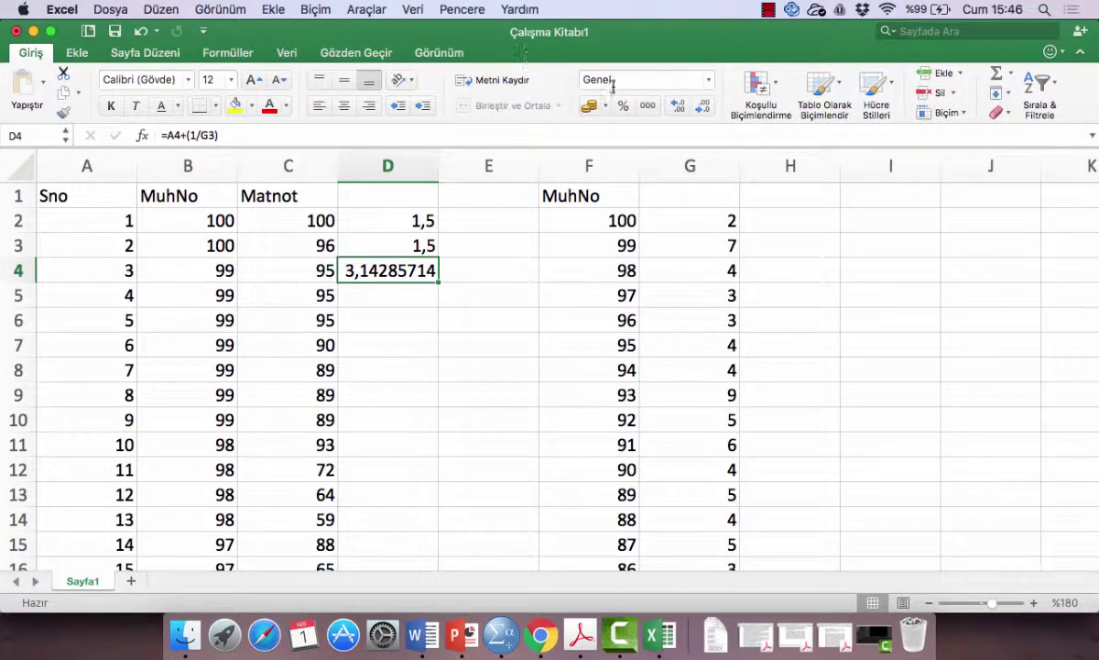
{"action": "left_click", "coordinate": [703, 106]}
{"action": "left_click", "coordinate": [703, 105]}
{"action": "left_click", "coordinate": [704, 106]}
{"action": "left_click", "coordinate": [704, 105]}
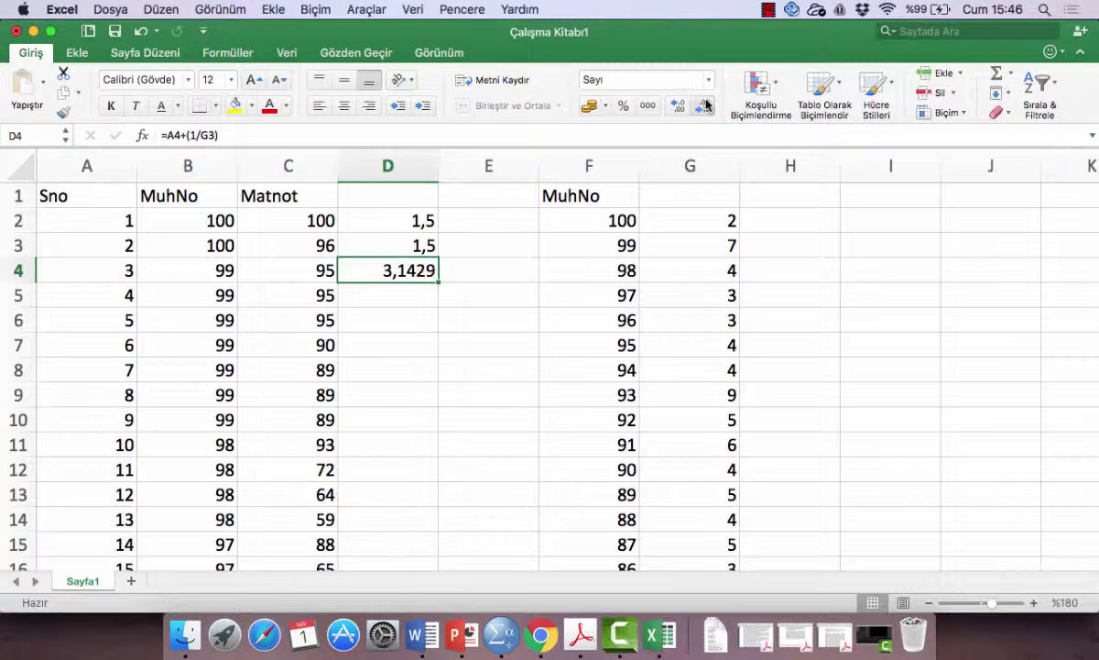
{"action": "left_click", "coordinate": [704, 106]}
{"action": "left_click", "coordinate": [704, 105]}
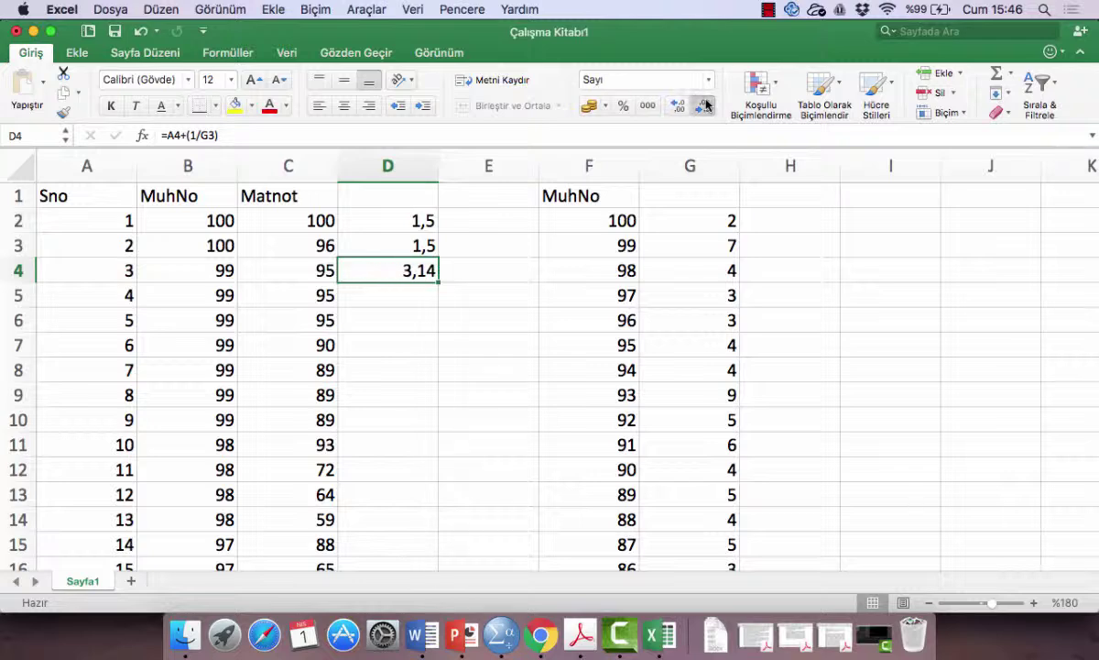
{"action": "left_click", "coordinate": [704, 106]}
{"action": "left_click", "coordinate": [678, 106]}
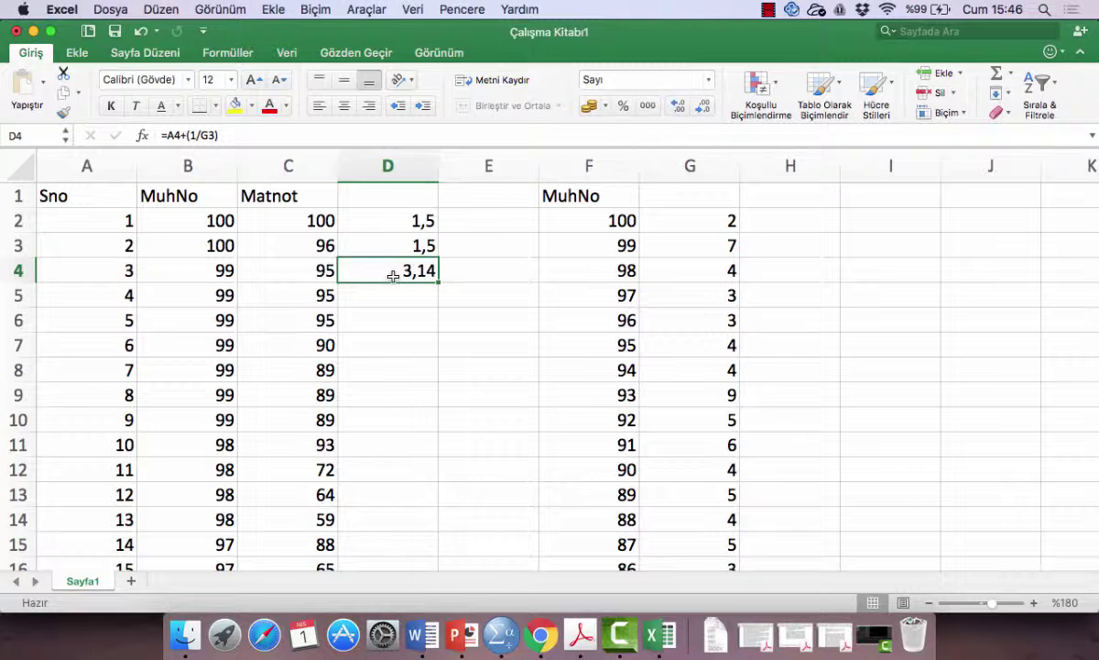
Copy the rank in D4 and paste it as values only into D4:D10 for all tied scores of 99.
{"action": "key", "text": "super+c"}
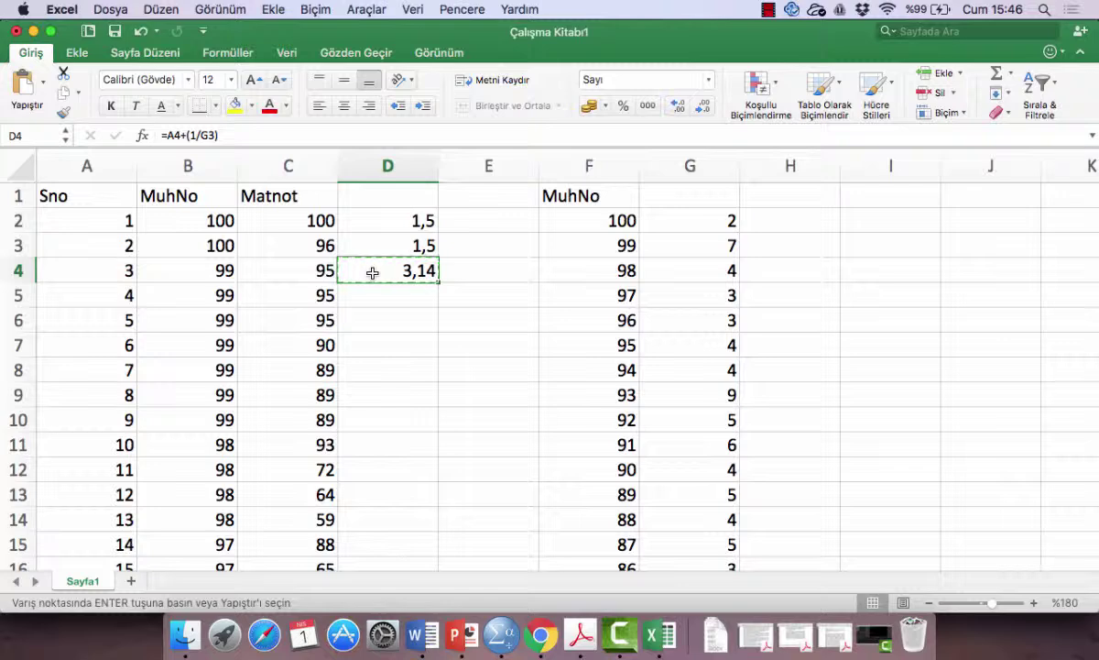
{"action": "key", "text": "shift+Down"}
{"action": "key", "text": "shift+Down"}
{"action": "key", "text": "shift+Down"}
{"action": "key", "text": "shift+Down"}
{"action": "key", "text": "shift+Down"}
{"action": "key", "text": "shift+Down"}
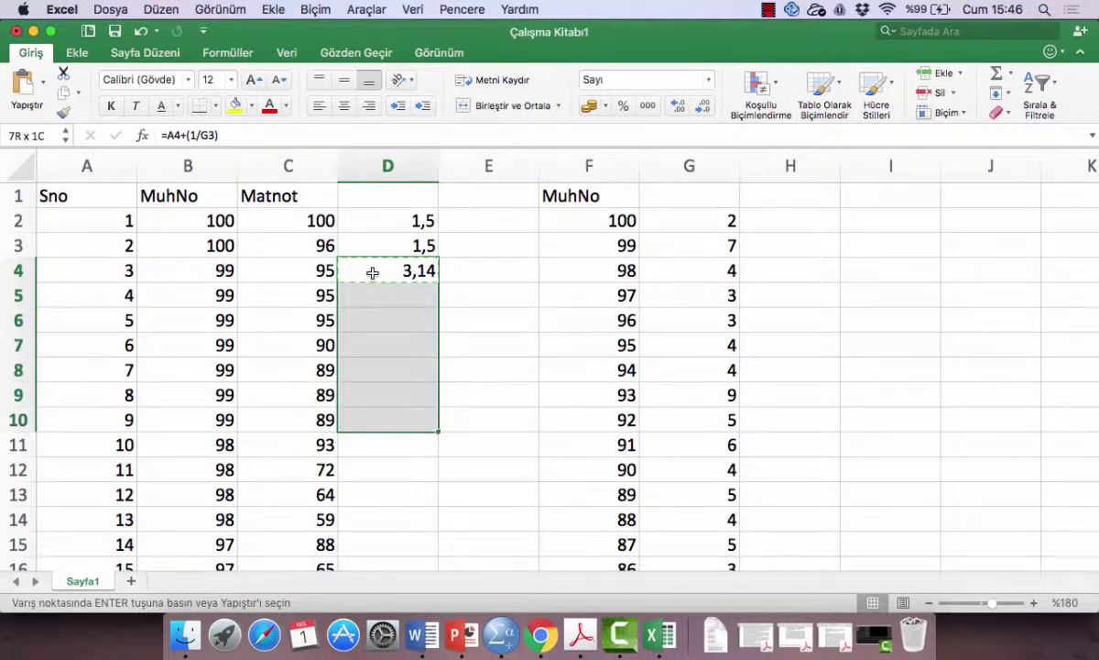
{"action": "right_click", "coordinate": [372, 274]}
{"action": "left_click", "coordinate": [409, 330]}
{"action": "left_click", "coordinate": [279, 253]}
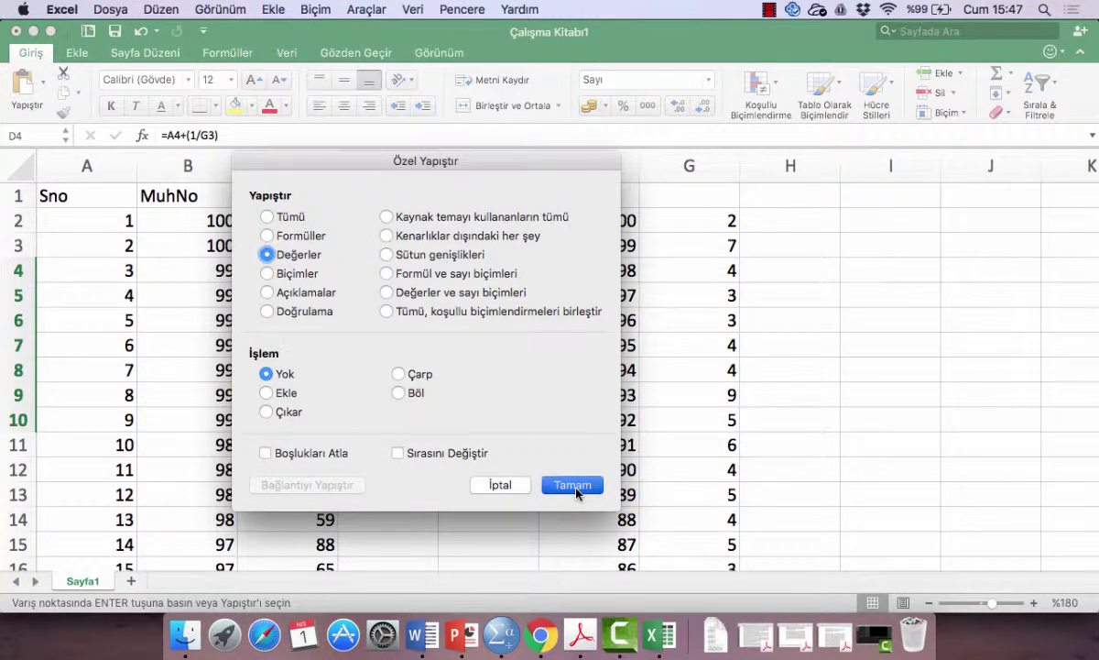
{"action": "left_click", "coordinate": [576, 492]}
{"action": "left_click", "coordinate": [387, 449]}
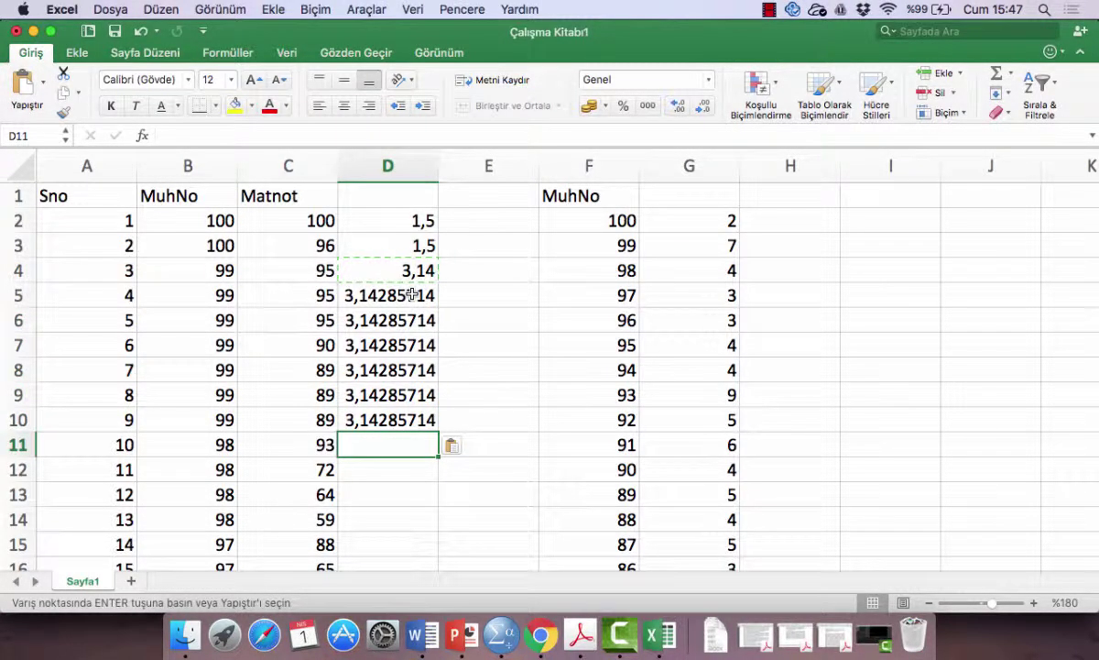
Format the pasted ranks in D5:D10 to show two decimal places.
{"action": "left_click_drag", "start_coordinate": [394, 293], "coordinate": [398, 413]}
{"action": "left_click", "coordinate": [702, 107]}
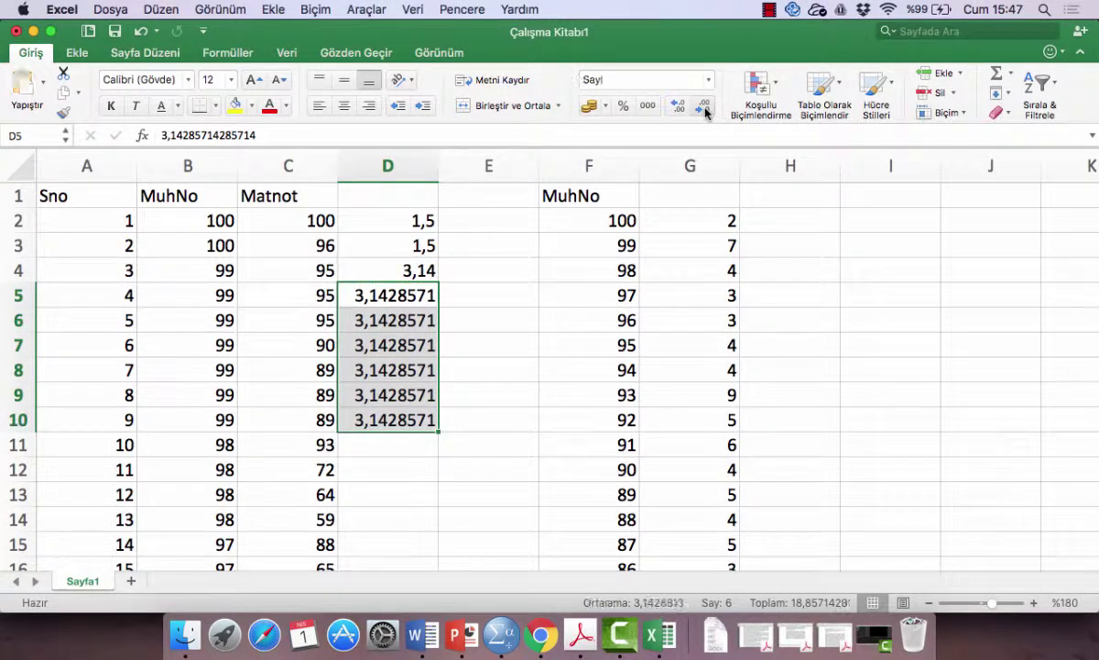
{"action": "left_click", "coordinate": [678, 107]}
{"action": "left_click", "coordinate": [703, 108]}
{"action": "left_click", "coordinate": [702, 108]}
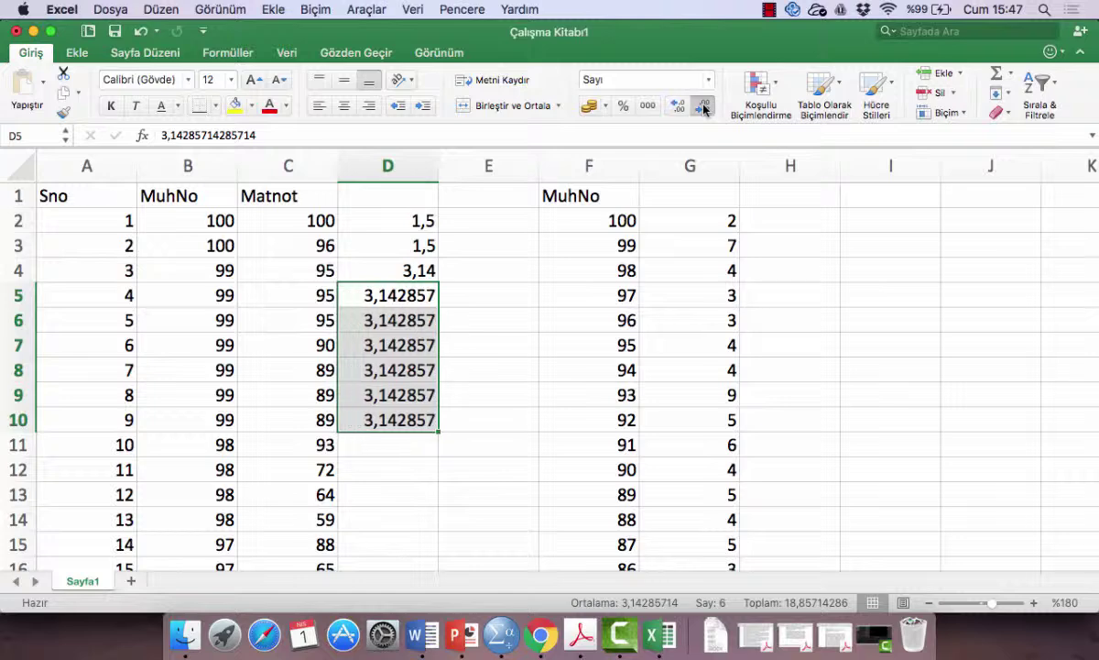
{"action": "left_click", "coordinate": [702, 109]}
{"action": "left_click", "coordinate": [703, 108]}
{"action": "left_click", "coordinate": [703, 108]}
{"action": "left_click", "coordinate": [703, 109]}
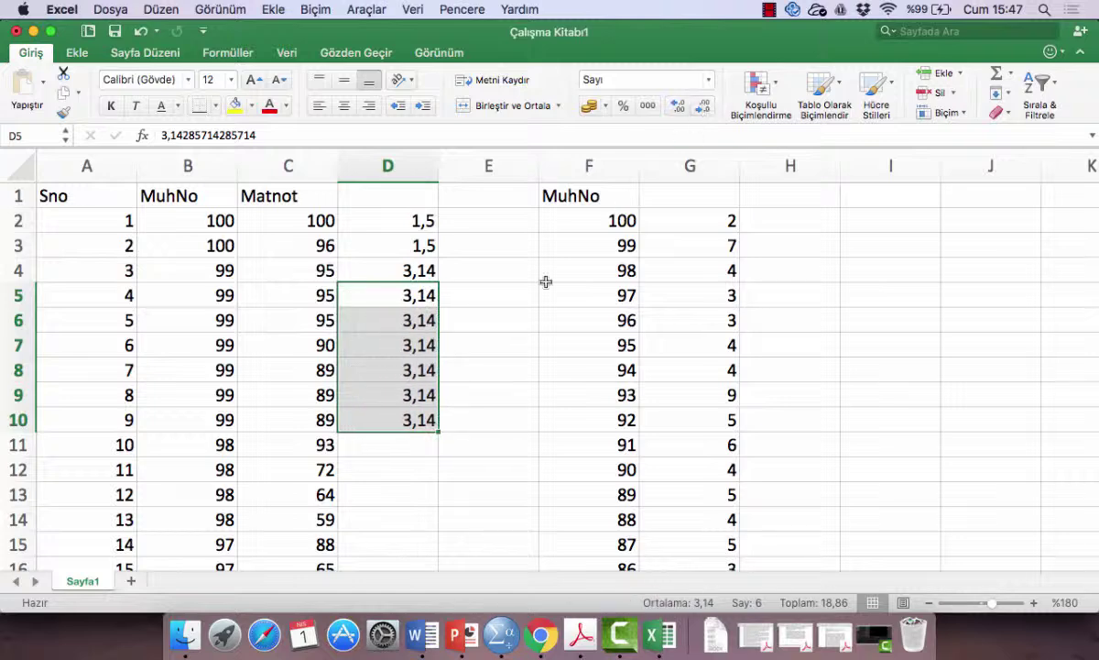
Enter the shared rank 10,25 in each of D11 to D14 for the four tied MuhNo scores of 98.
{"action": "left_click", "coordinate": [387, 441]}
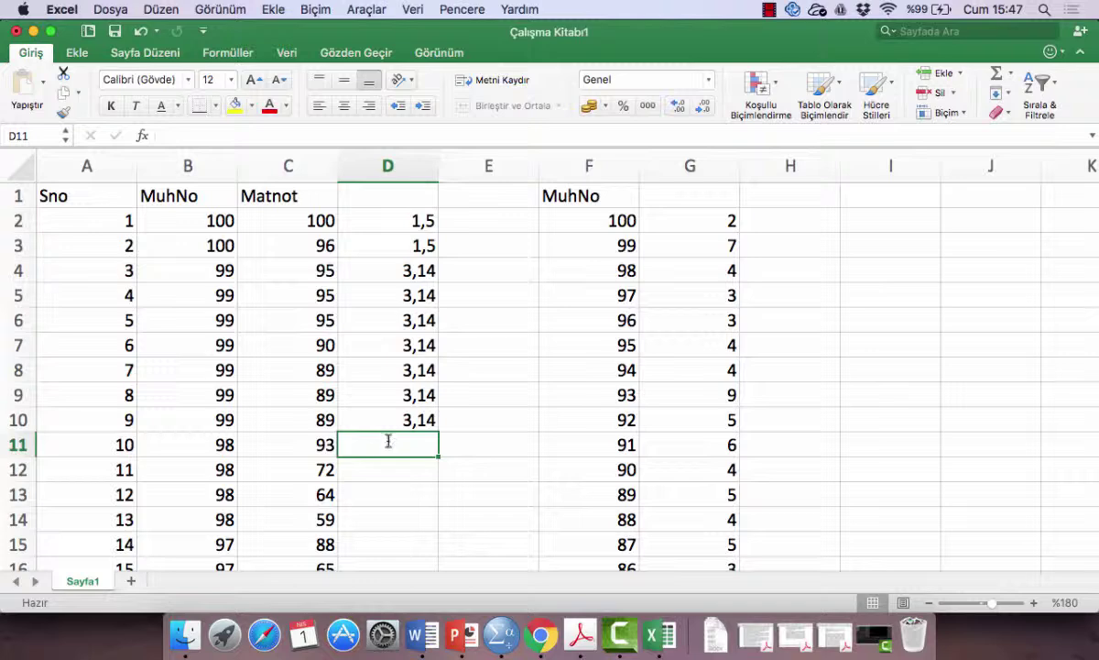
{"action": "type", "text": "10,25"}
{"action": "key", "text": "Return"}
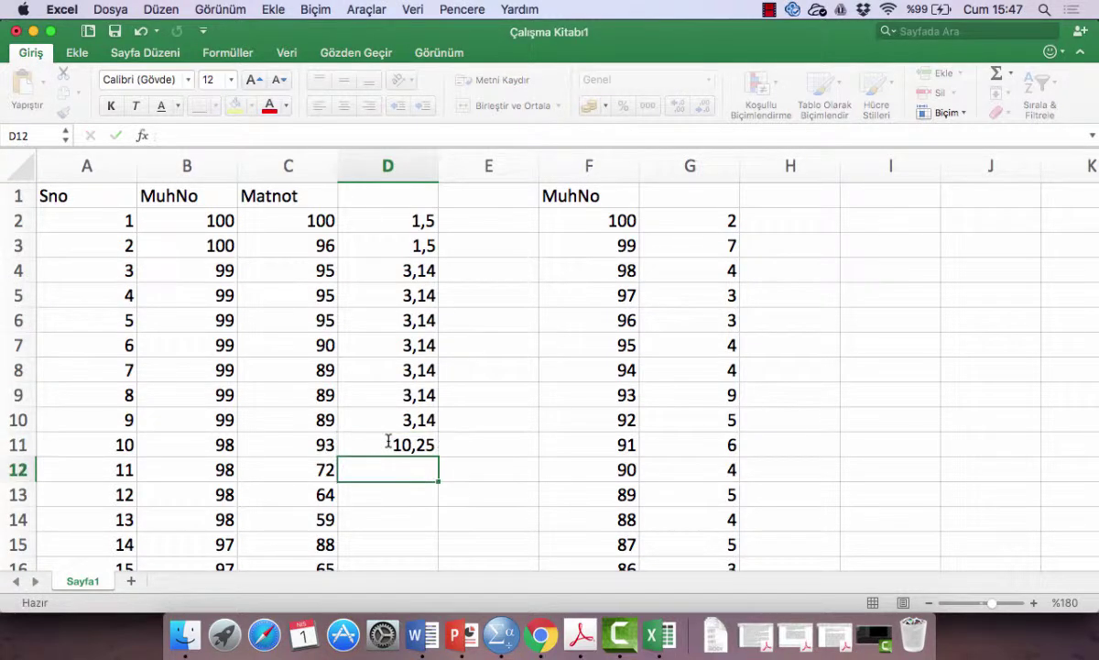
{"action": "left_click", "coordinate": [399, 444]}
{"action": "left_click", "coordinate": [403, 472]}
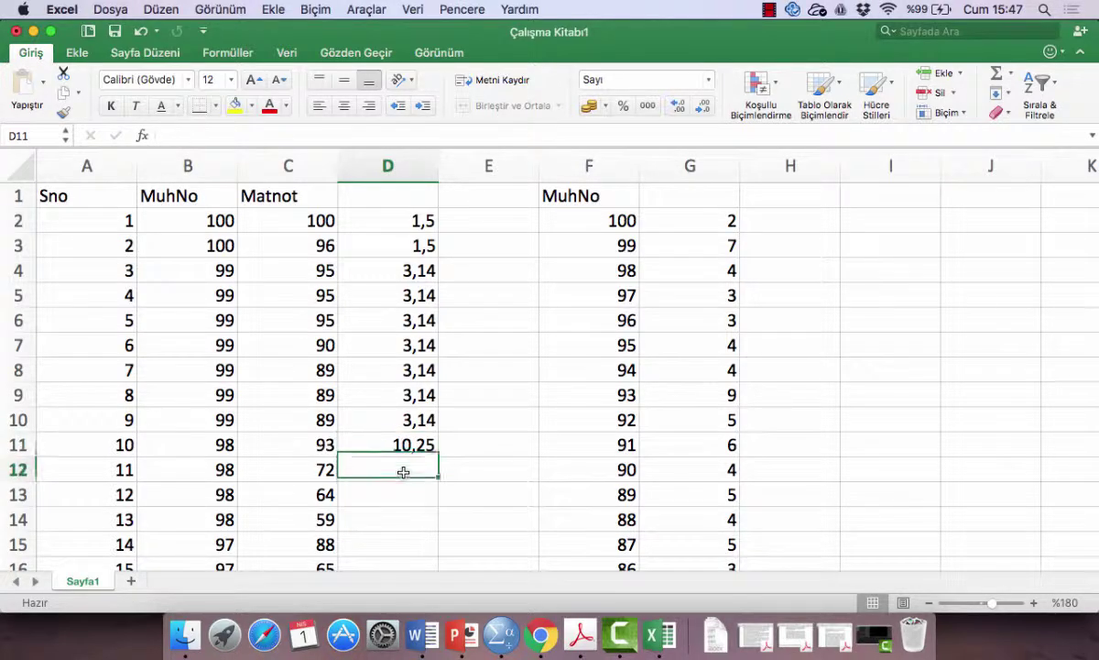
{"action": "type", "text": "10,25"}
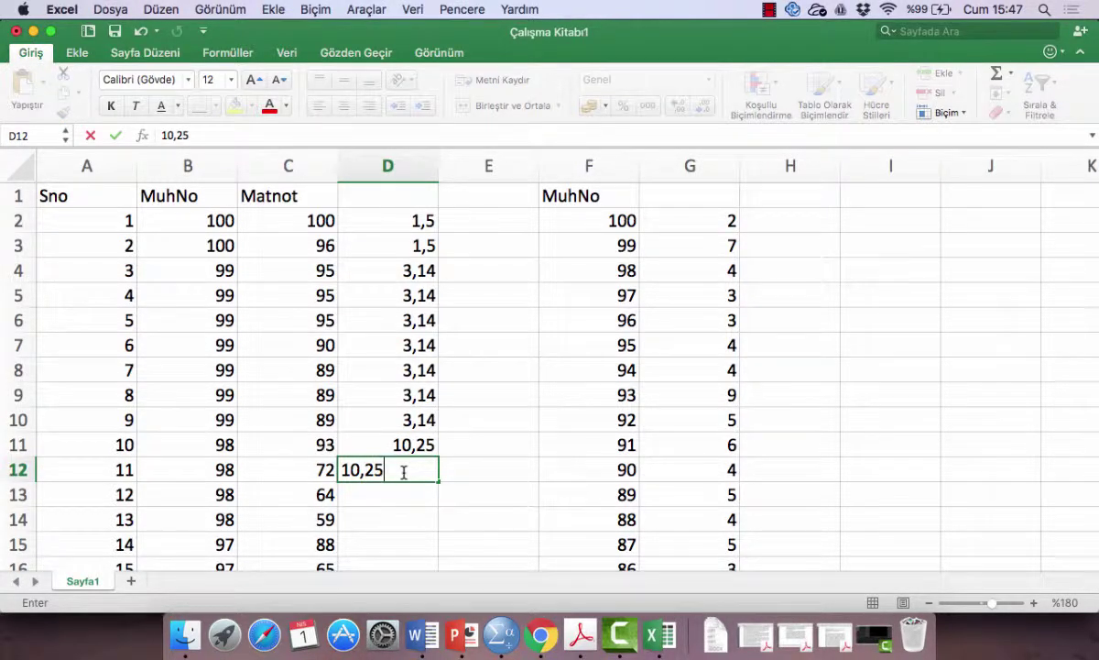
{"action": "key", "text": "Return"}
{"action": "type", "text": "10,25"}
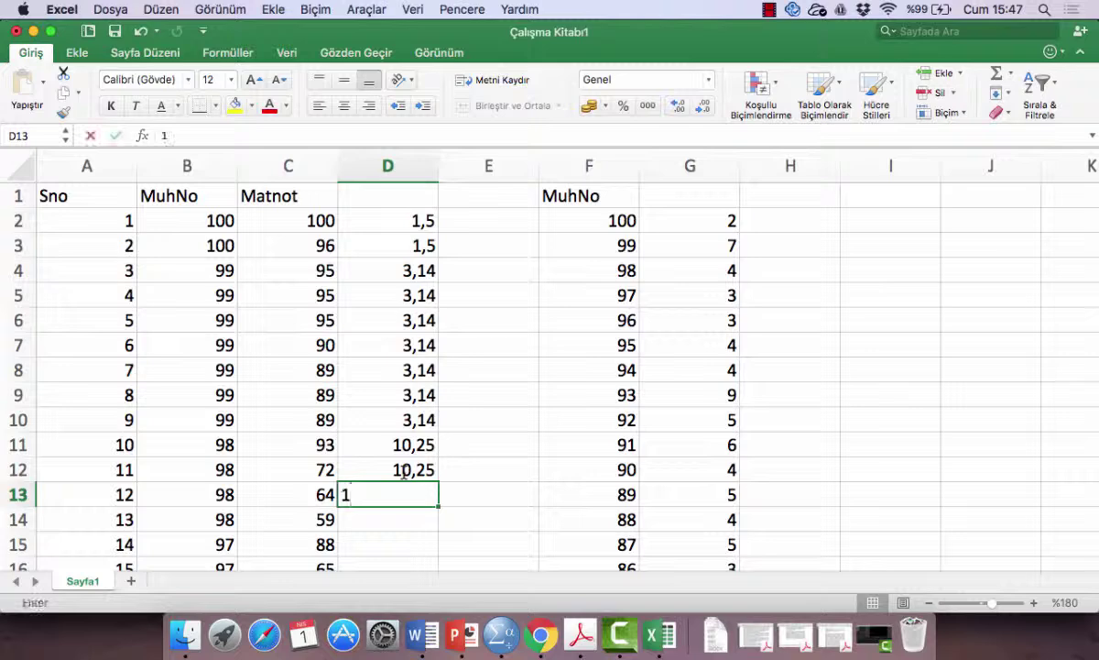
{"action": "key", "text": "Return"}
{"action": "type", "text": "10,2"}
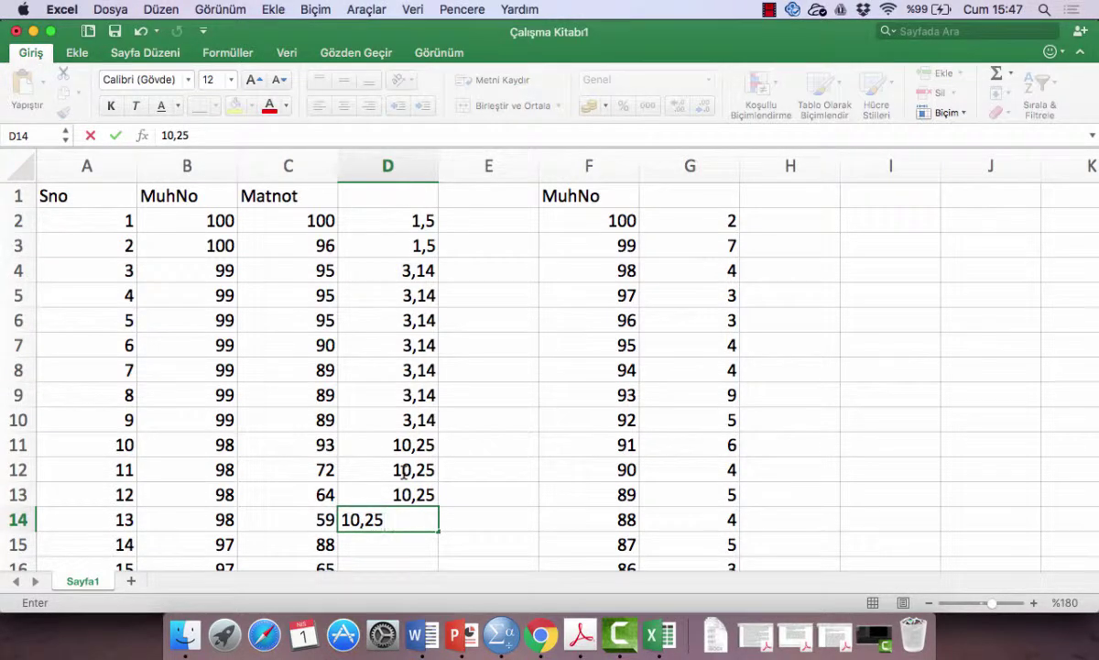
{"action": "type", "text": "5"}
{"action": "key", "text": "Return"}
Enter the shared rank 14,33 in each of D15 to D17 for the three tied MuhNo scores of 97.
{"action": "scroll", "coordinate": [403, 472], "scroll_direction": "down", "scroll_amount": 5}
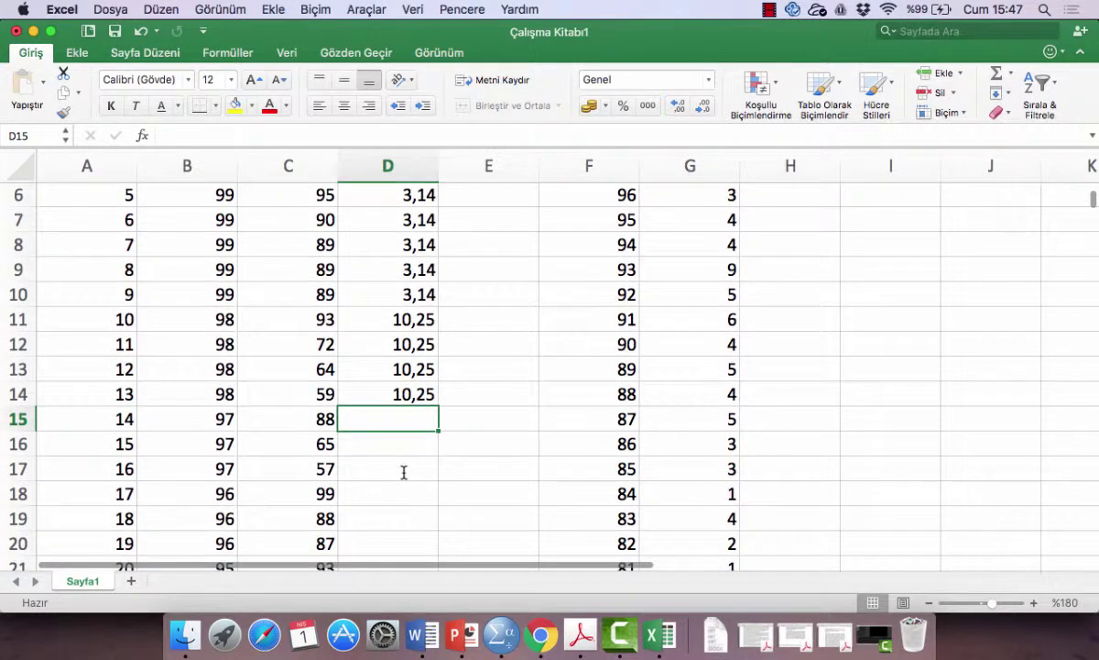
{"action": "scroll", "coordinate": [403, 472], "scroll_direction": "up", "scroll_amount": 2}
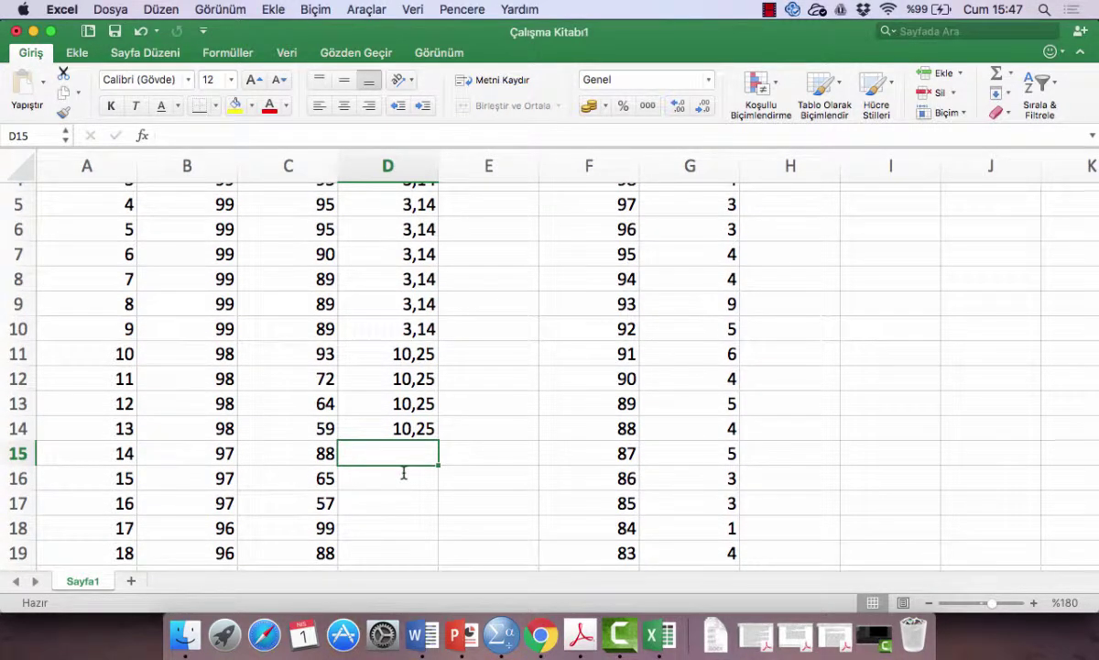
{"action": "scroll", "coordinate": [403, 472], "scroll_direction": "up", "scroll_amount": 3}
{"action": "scroll", "coordinate": [403, 471], "scroll_direction": "down", "scroll_amount": 5}
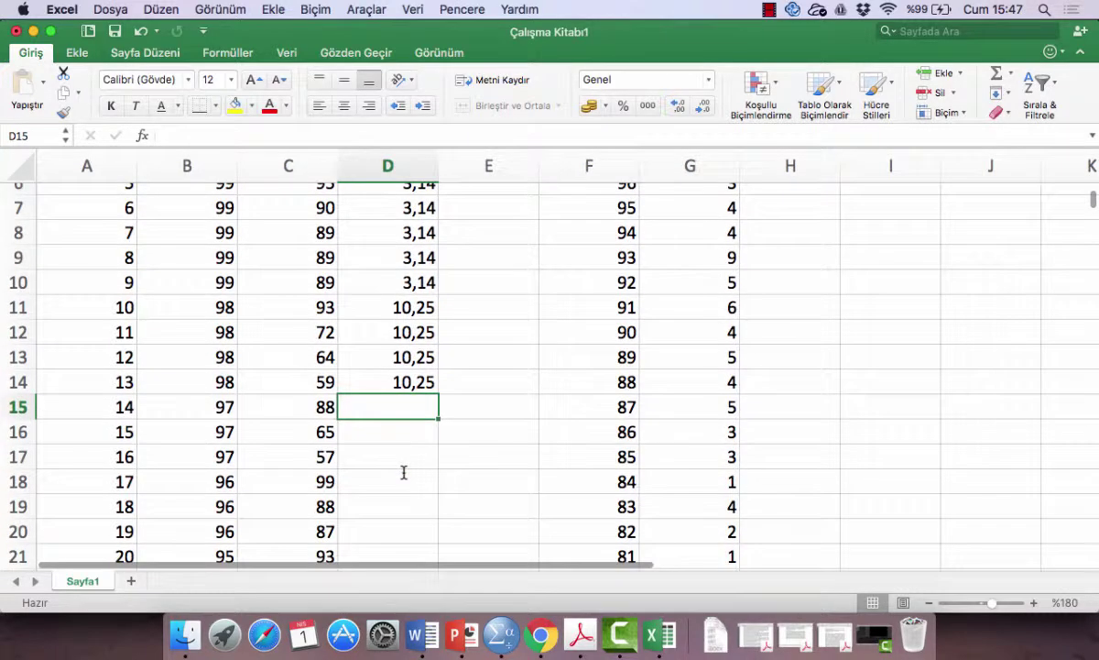
{"action": "type", "text": "14,"}
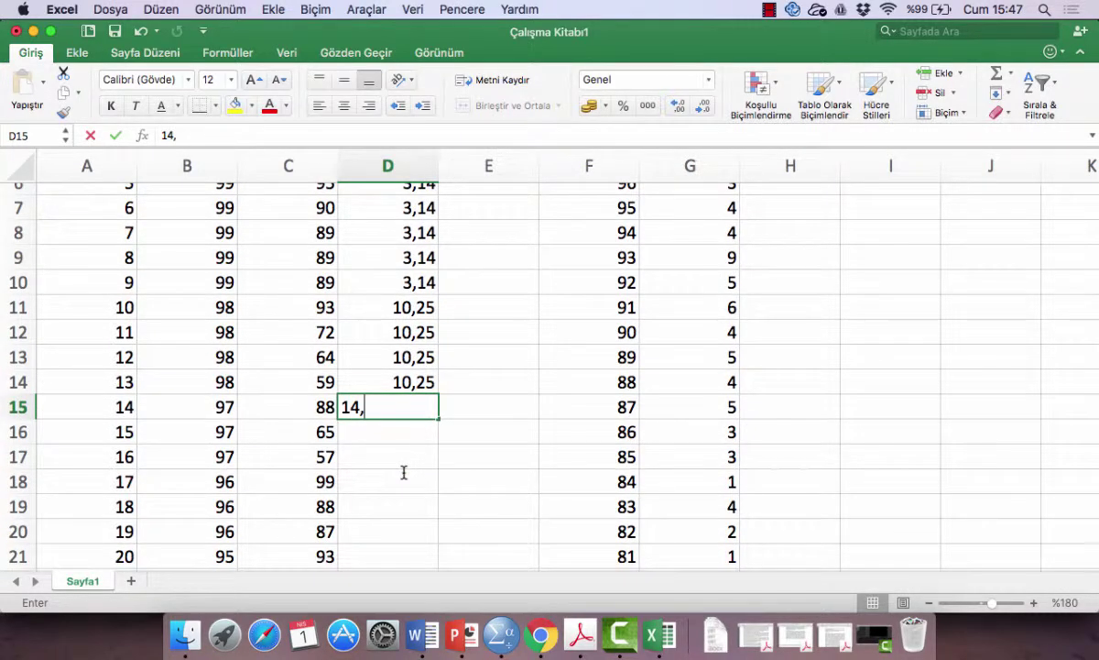
{"action": "type", "text": "33"}
{"action": "key", "text": "Return"}
{"action": "type", "text": "14,"}
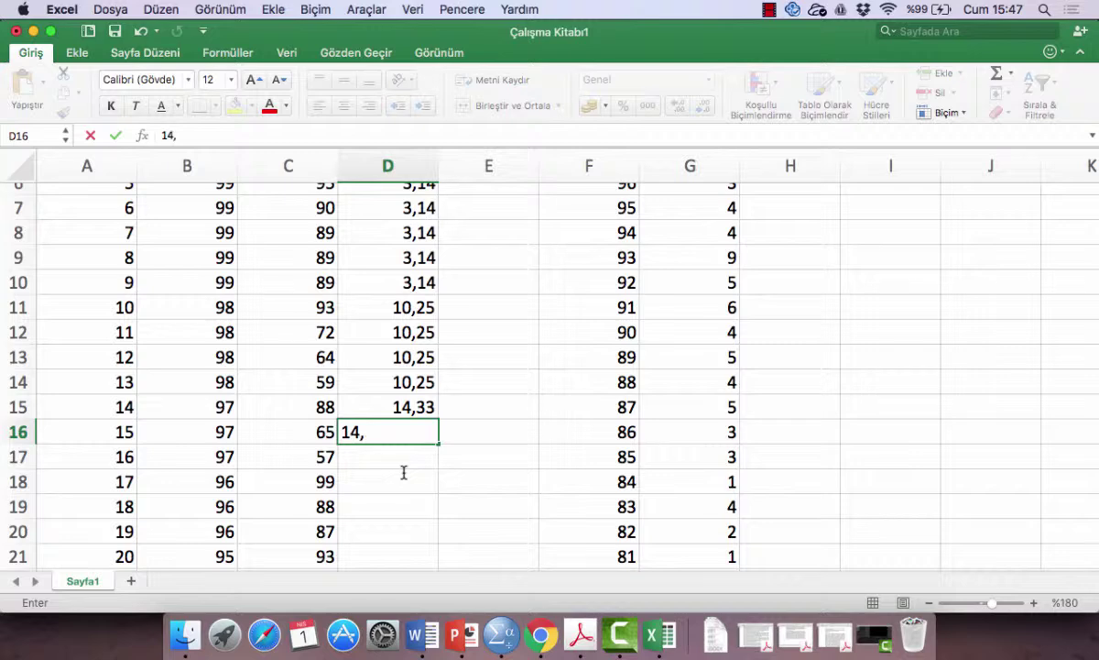
{"action": "type", "text": "33"}
{"action": "key", "text": "Return"}
{"action": "type", "text": "14,"}
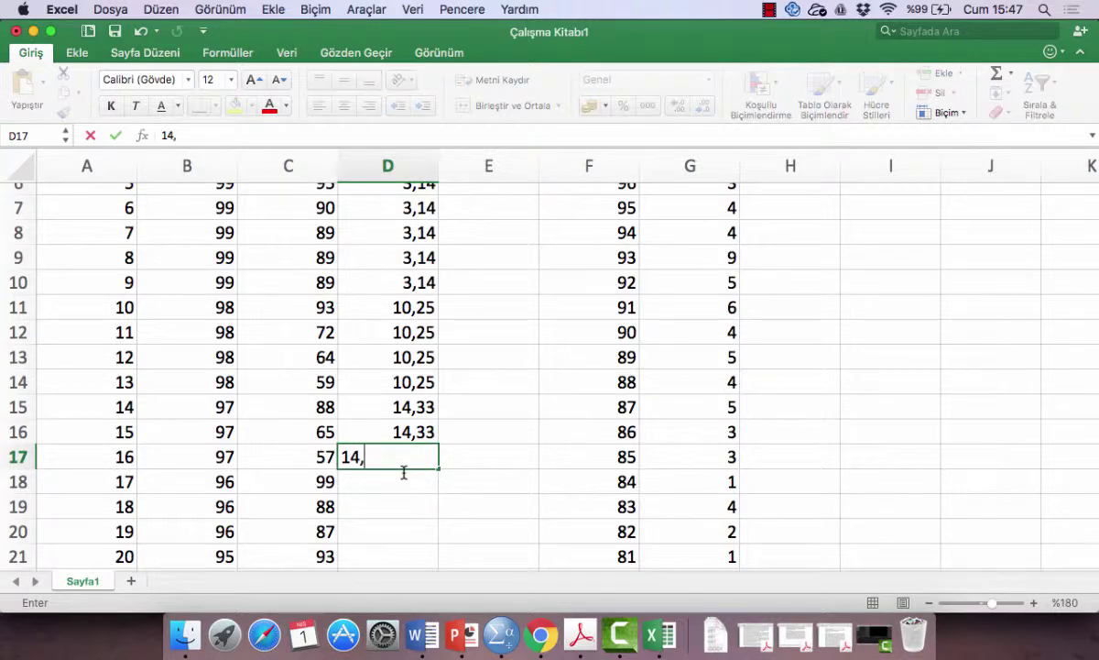
{"action": "type", "text": "33"}
{"action": "key", "text": "Return"}
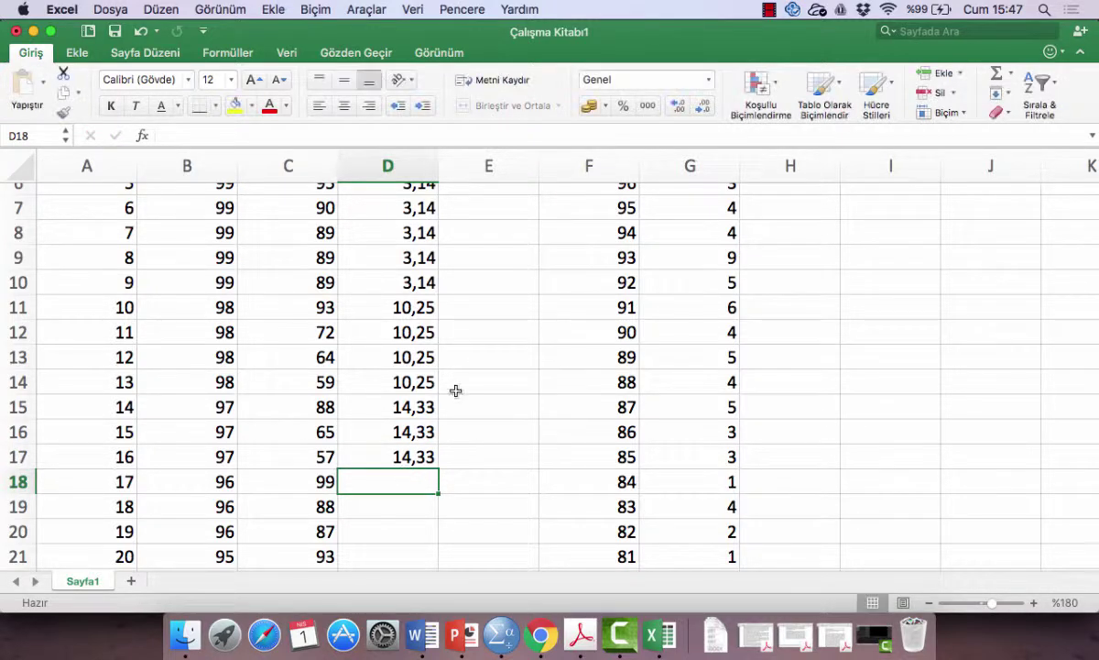
{"action": "scroll", "coordinate": [415, 433], "scroll_direction": "down", "scroll_amount": 5}
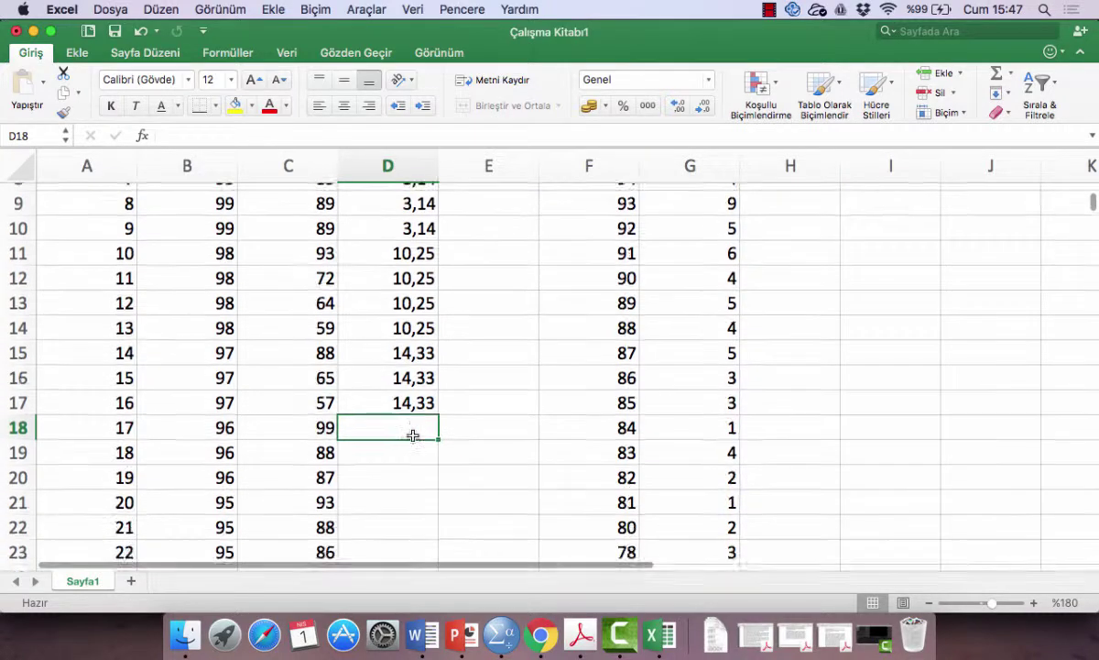
Enter the shared-rank formula =A18+(1/EĞERSAY(B:B;B18)) in D18 for the first MuhNo score of 96, accepting the missing-parenthesis correction.
{"action": "scroll", "coordinate": [412, 435], "scroll_direction": "up", "scroll_amount": 2}
{"action": "scroll", "coordinate": [413, 435], "scroll_direction": "up", "scroll_amount": 1}
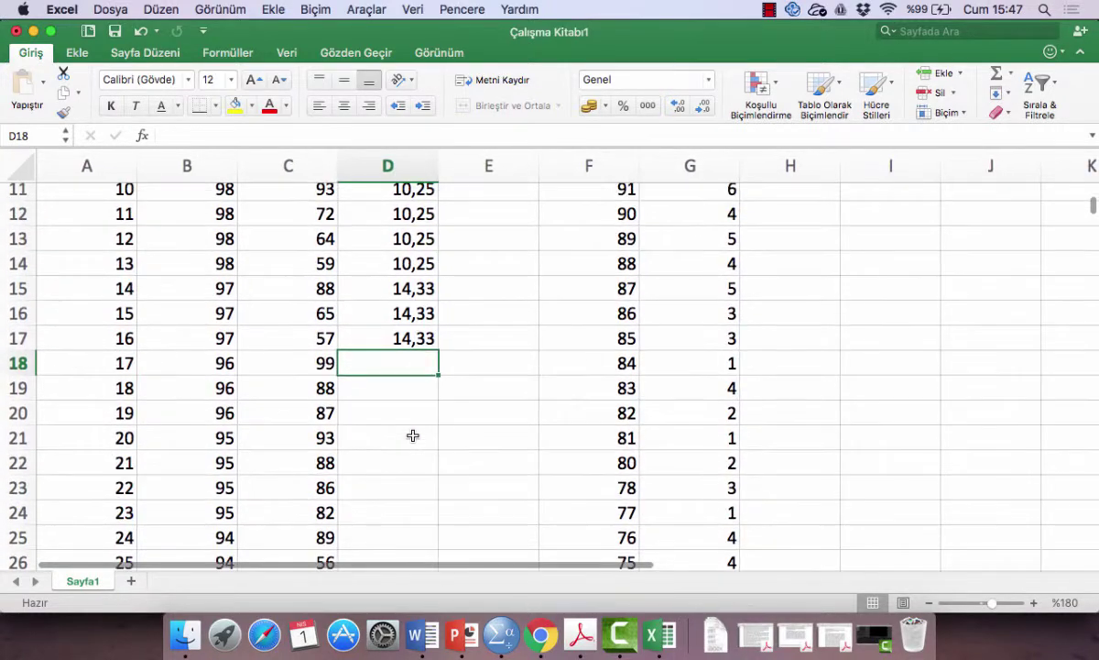
{"action": "scroll", "coordinate": [413, 435], "scroll_direction": "up", "scroll_amount": 5}
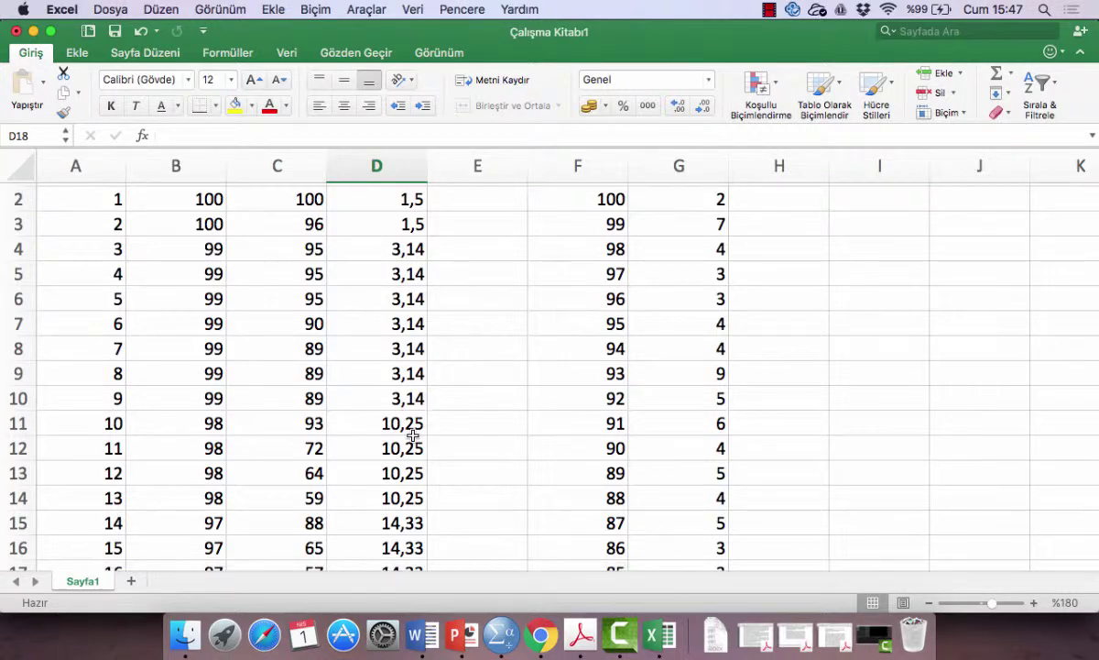
{"action": "scroll", "coordinate": [413, 435], "scroll_direction": "down", "scroll_amount": 5}
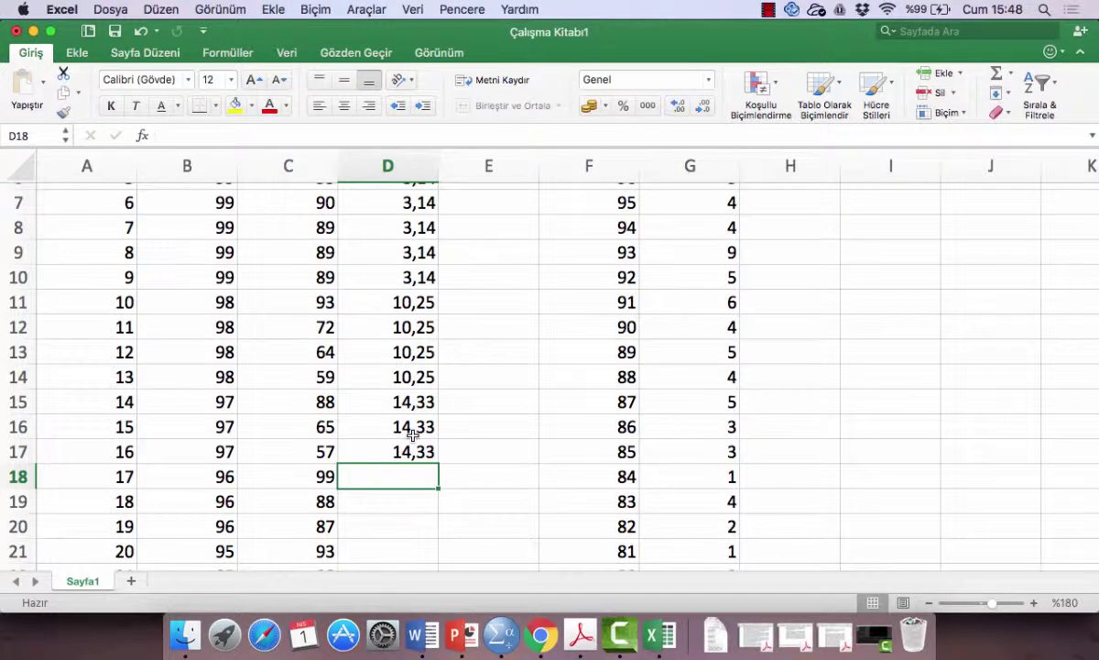
{"action": "scroll", "coordinate": [413, 435], "scroll_direction": "down", "scroll_amount": 1}
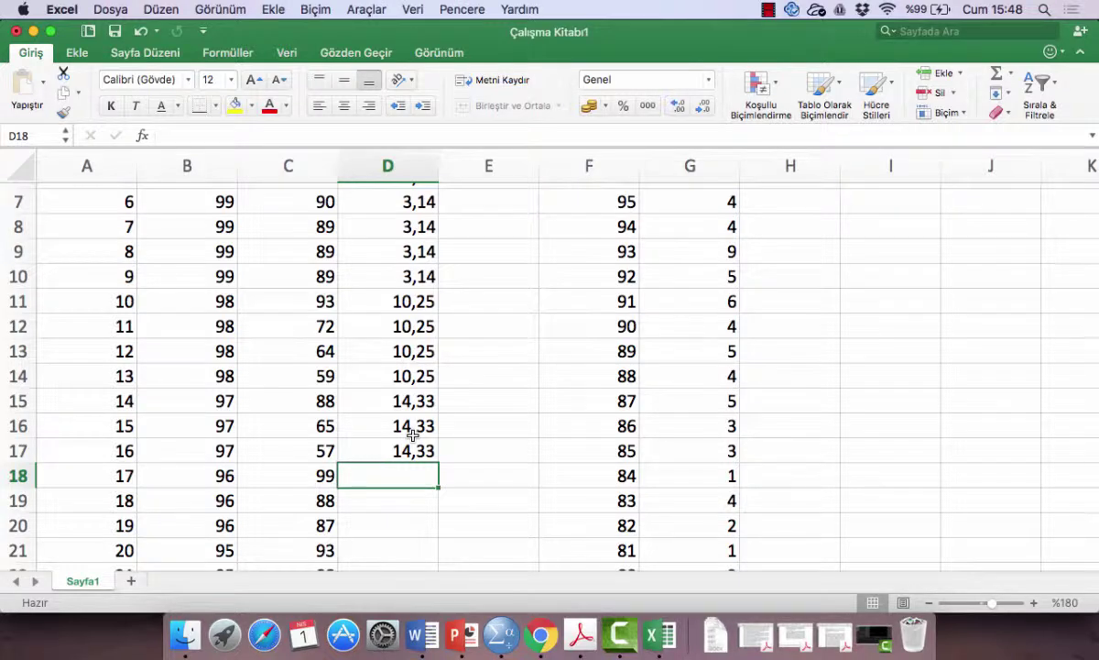
{"action": "scroll", "coordinate": [413, 435], "scroll_direction": "down", "scroll_amount": 1}
{"action": "type", "text": "="}
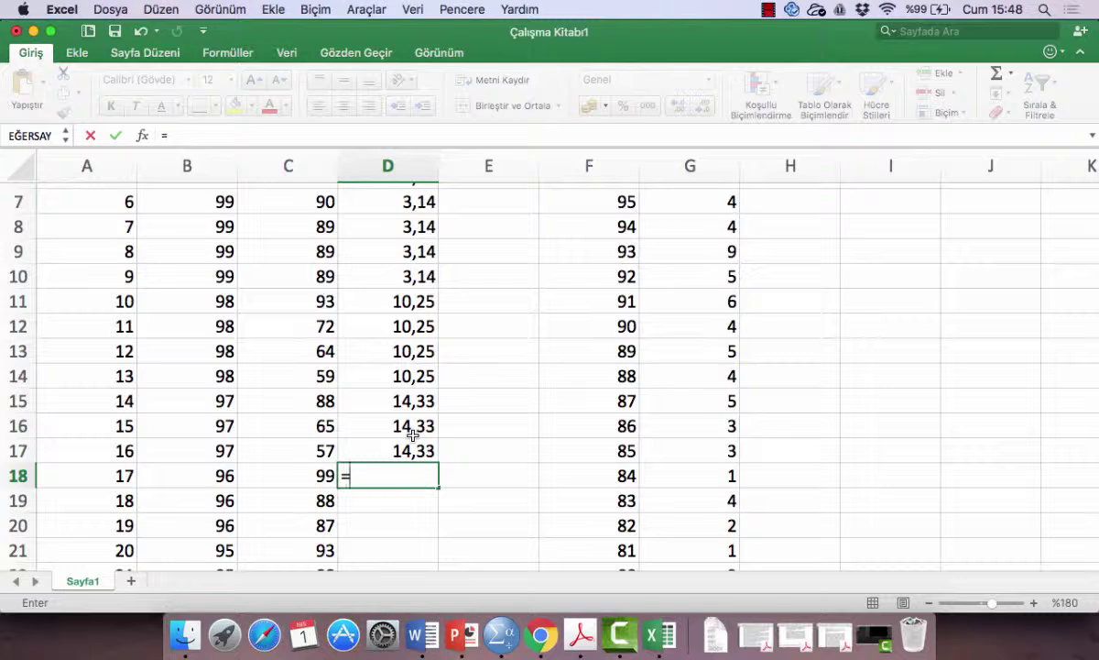
{"action": "left_click", "coordinate": [117, 475]}
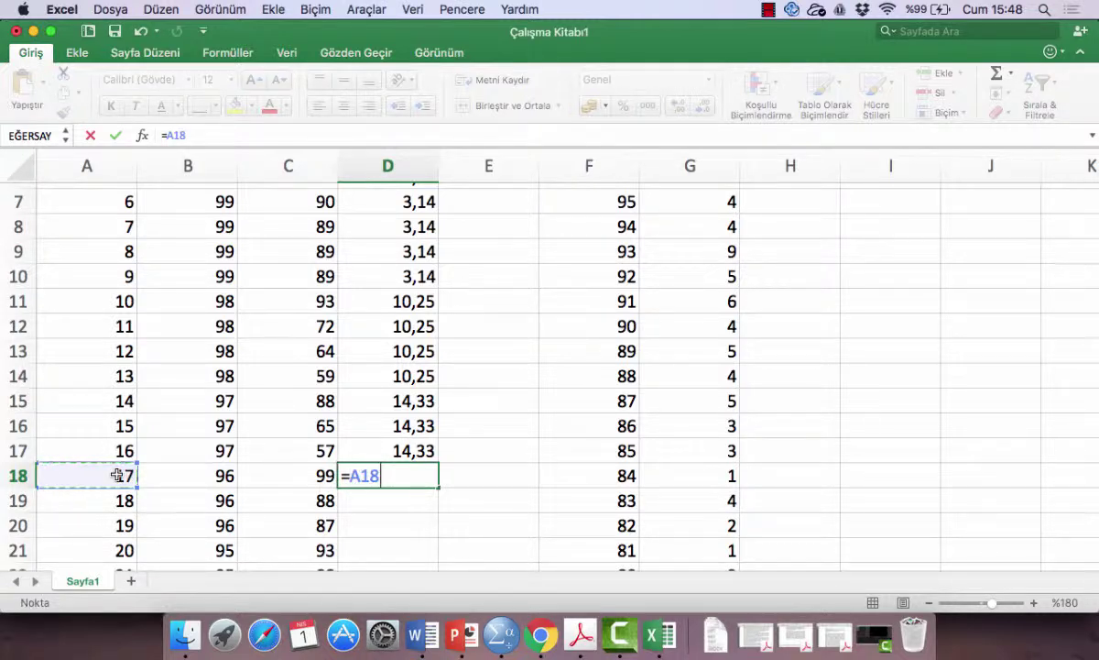
{"action": "type", "text": "+(1"}
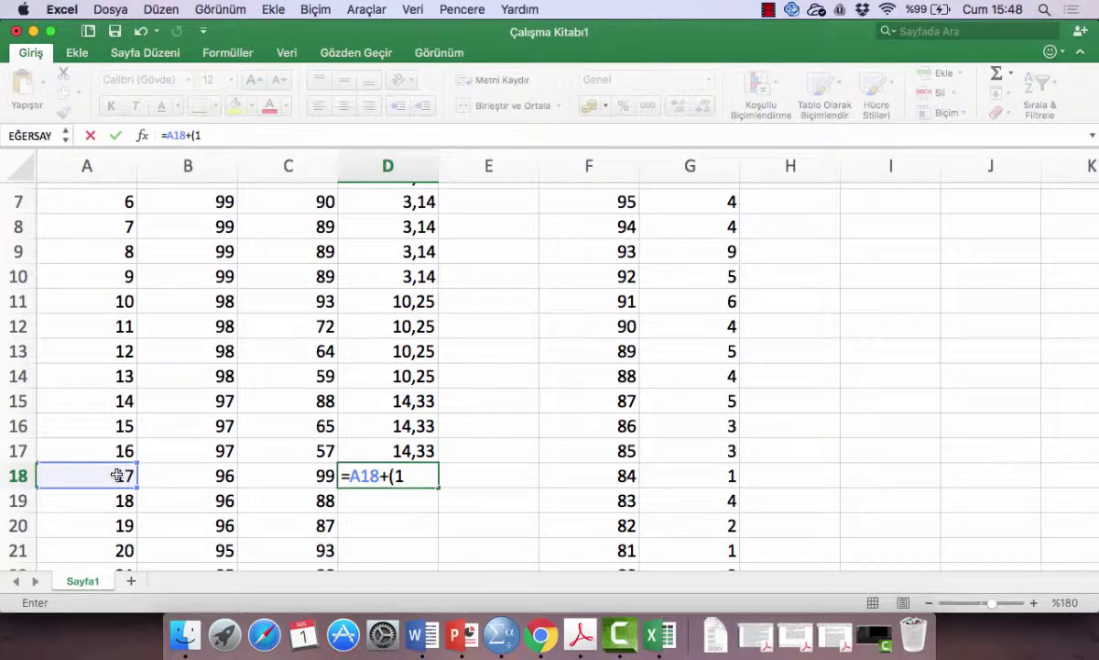
{"action": "type", "text": "/eğersay"}
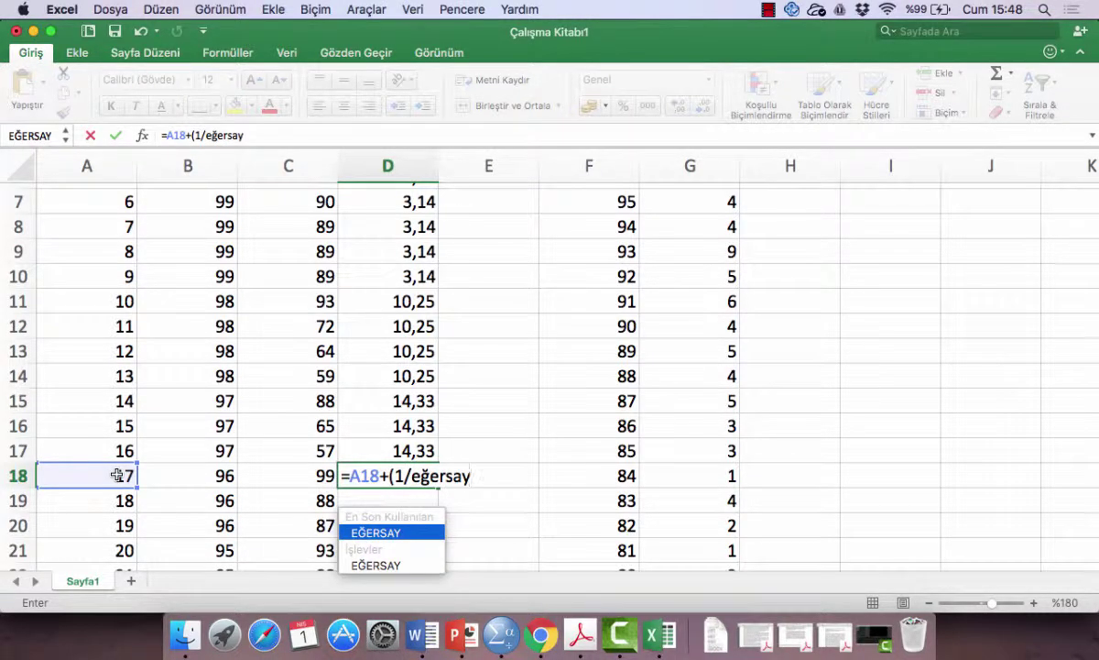
{"action": "type", "text": "("}
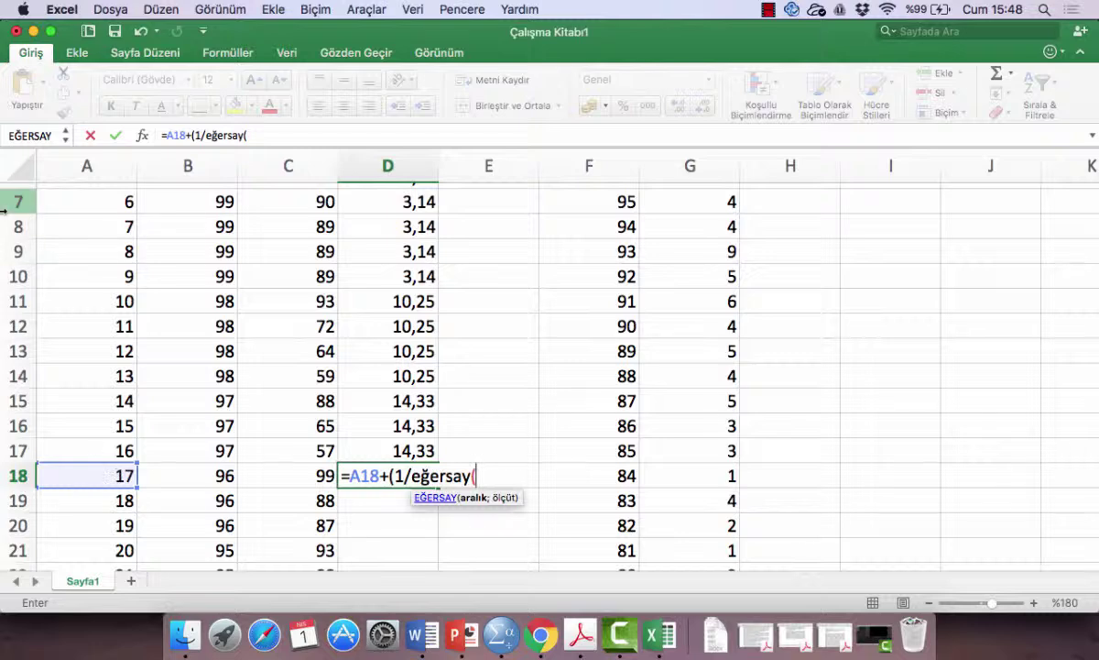
{"action": "left_click", "coordinate": [209, 165]}
{"action": "type", "text": ";"}
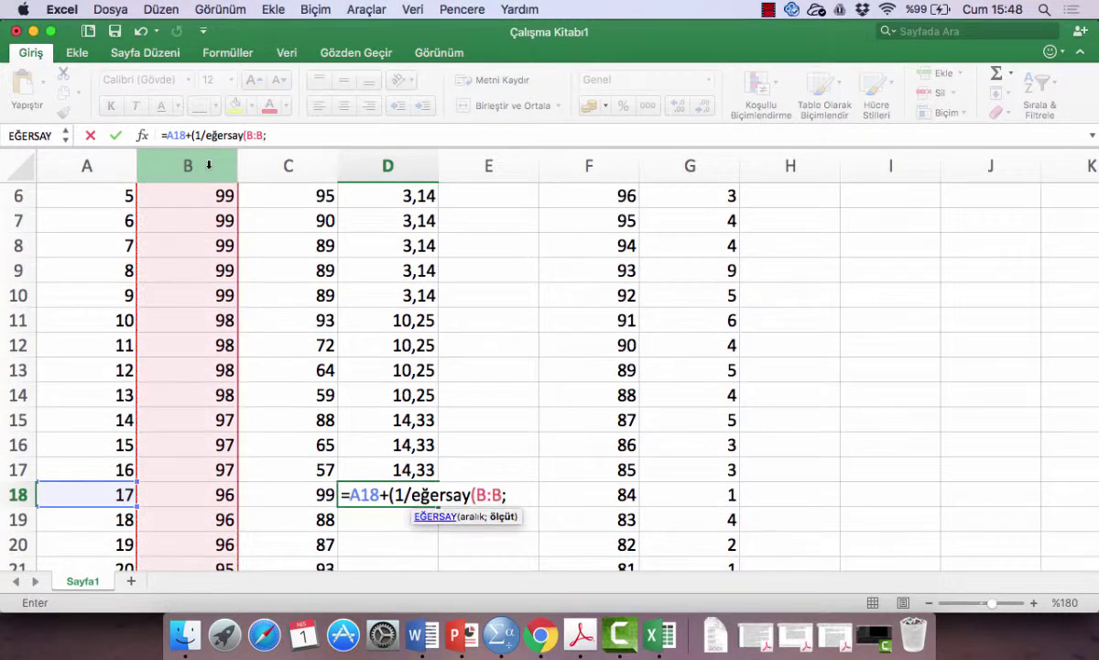
{"action": "left_click", "coordinate": [215, 495]}
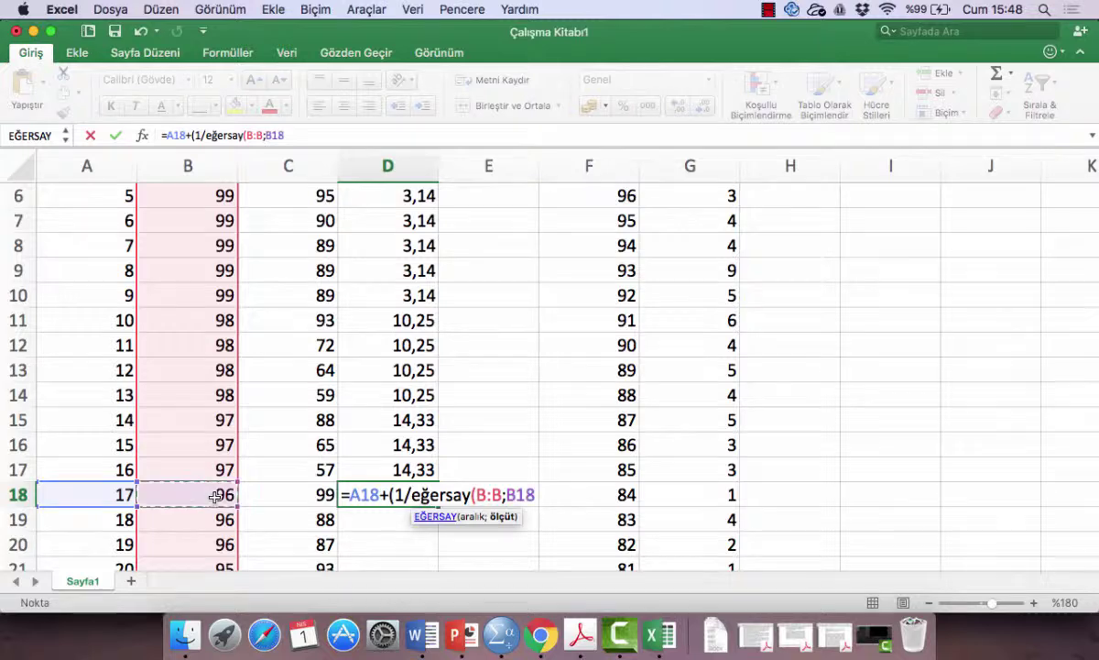
{"action": "type", "text": ")"}
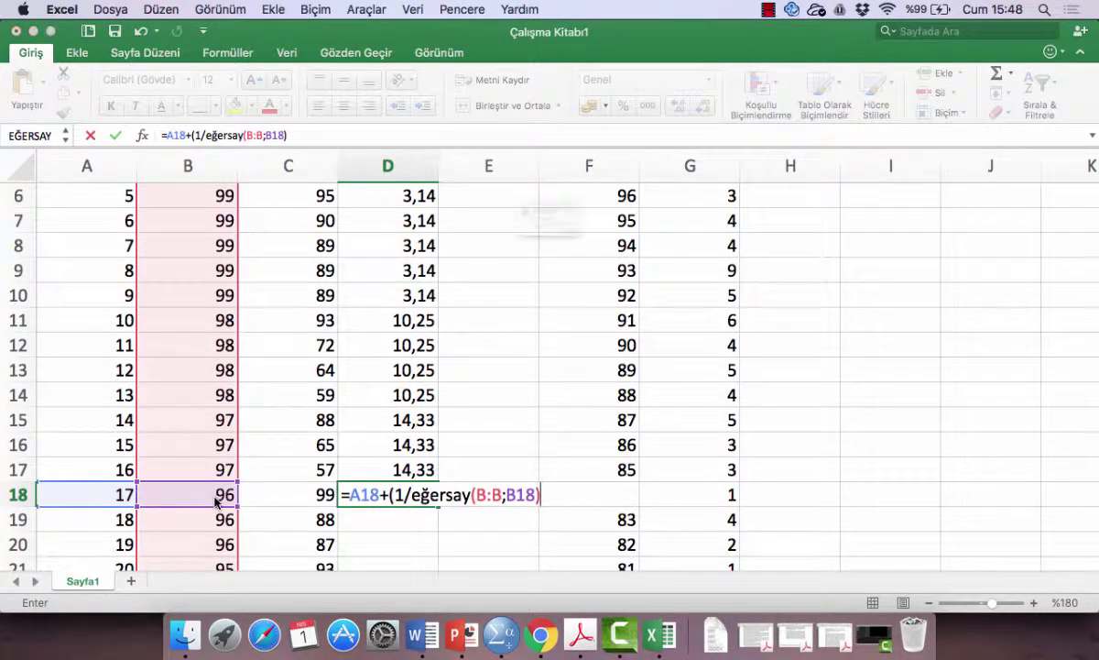
{"action": "key", "text": "Return"}
{"action": "left_click", "coordinate": [682, 293]}
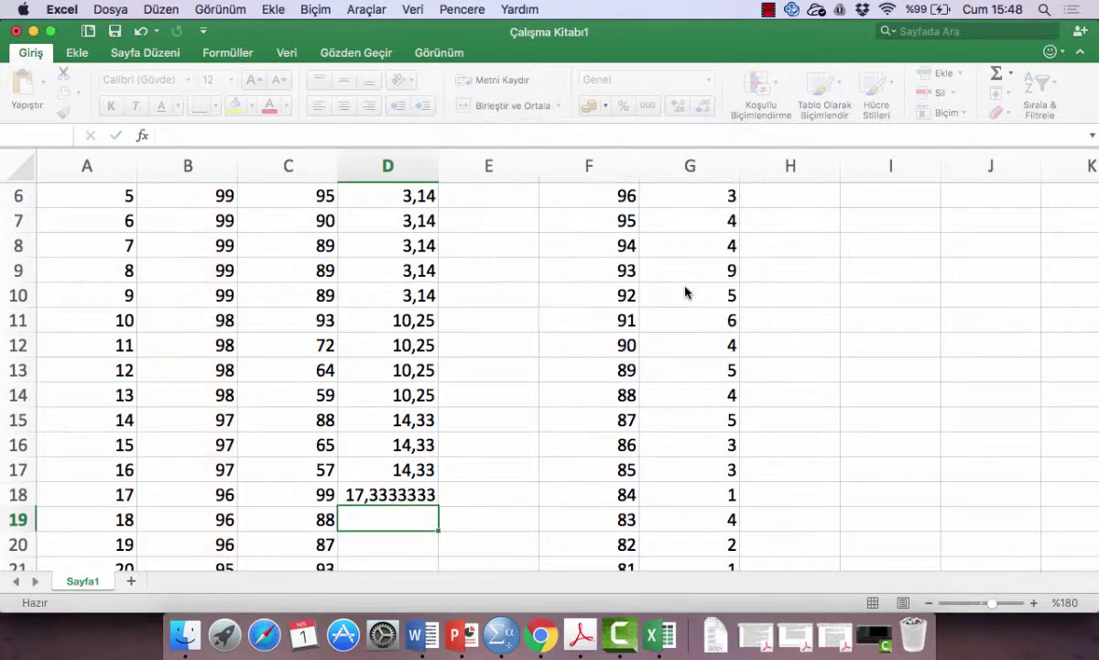
Format the rank in D18 to show two decimal places.
{"action": "left_click", "coordinate": [401, 494]}
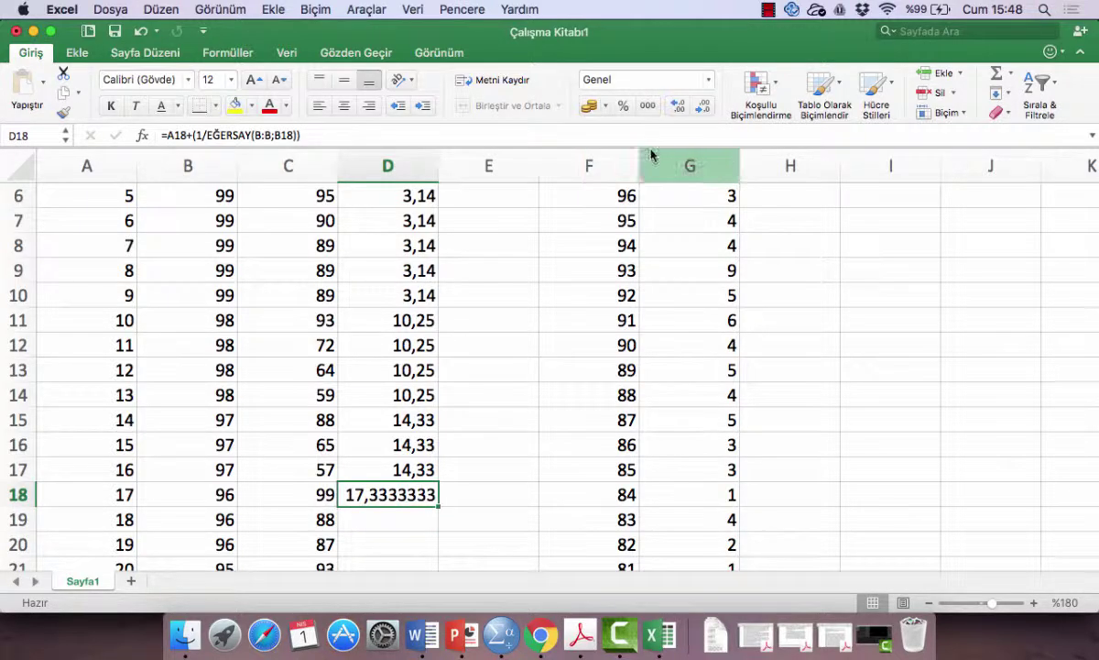
{"action": "left_click", "coordinate": [701, 110]}
{"action": "left_click", "coordinate": [702, 110]}
{"action": "left_click", "coordinate": [702, 110]}
{"action": "left_click", "coordinate": [702, 110]}
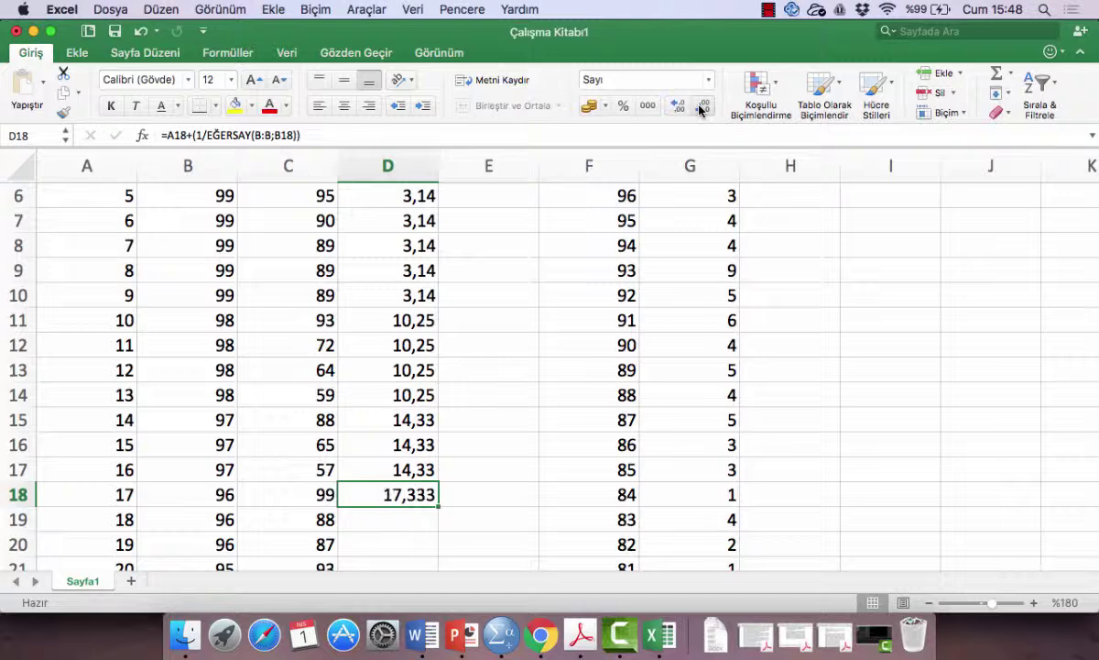
{"action": "left_click", "coordinate": [702, 110]}
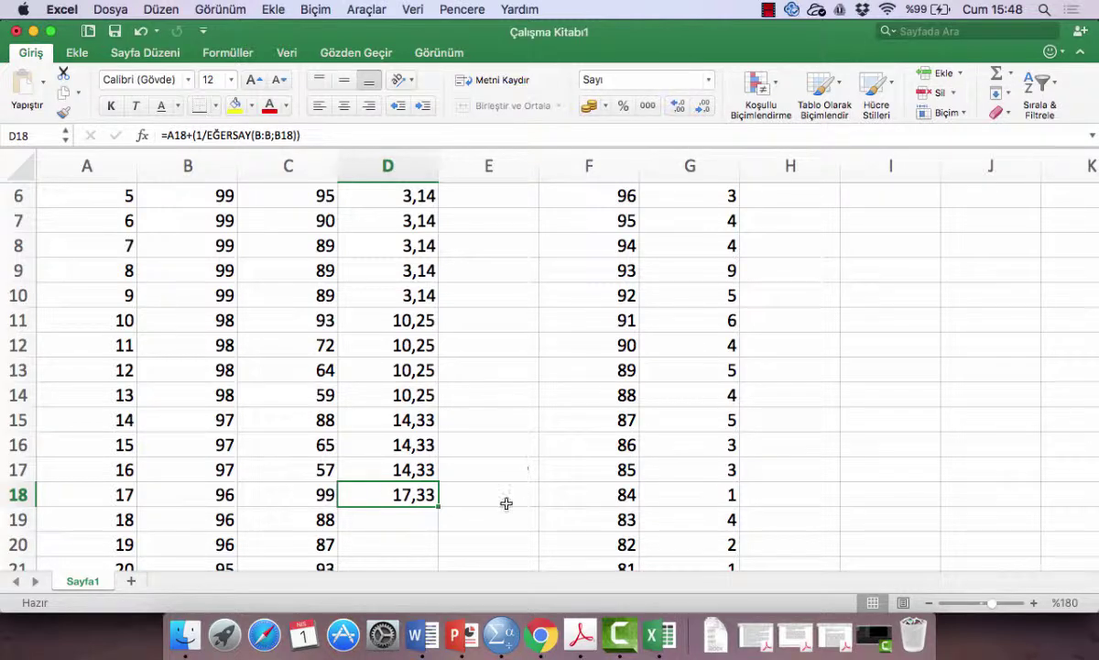
Set the sequence numbers in A19 and A20 to 17 for the remaining tied MuhNo scores of 96.
{"action": "scroll", "coordinate": [507, 503], "scroll_direction": "down", "scroll_amount": 4}
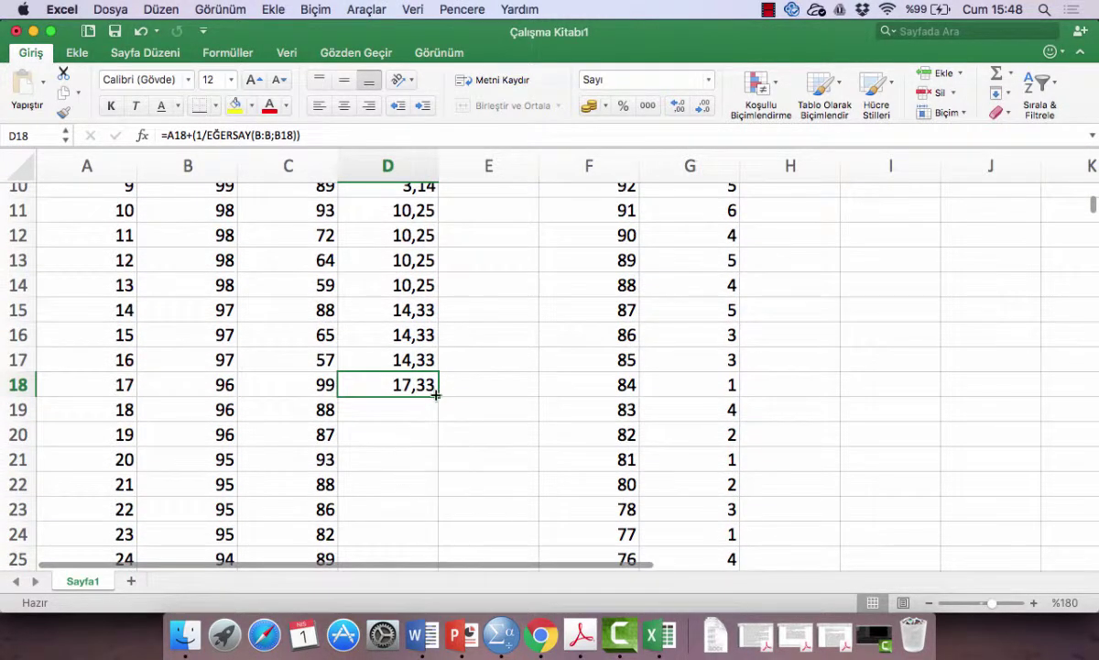
{"action": "left_click", "coordinate": [120, 408]}
{"action": "type", "text": "17"}
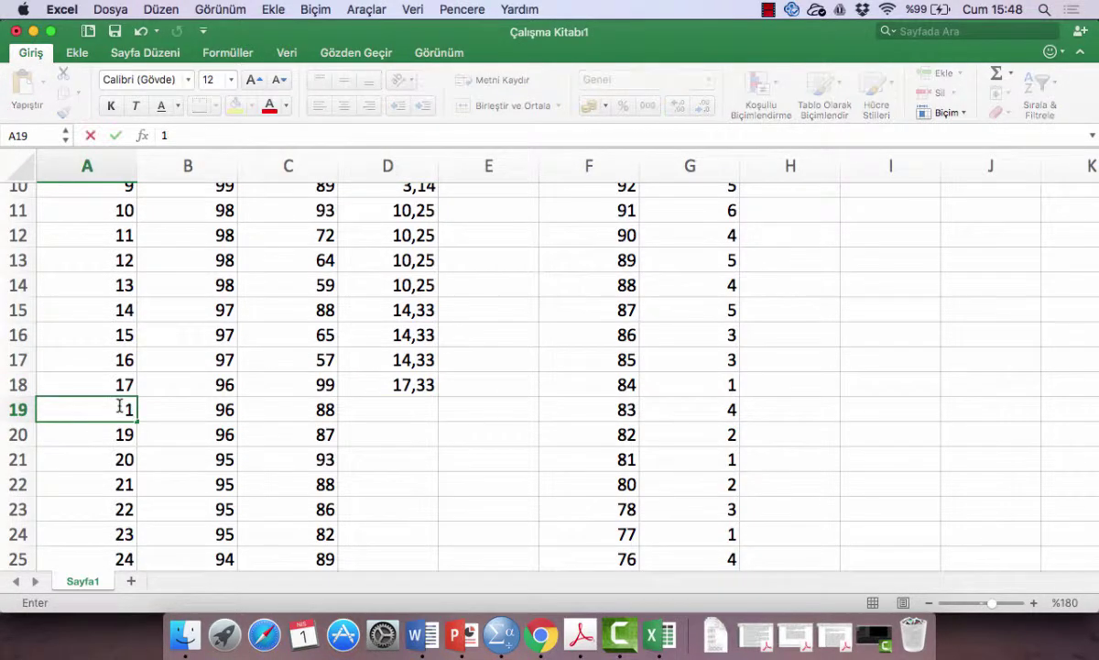
{"action": "key", "text": "Return"}
{"action": "type", "text": "17"}
{"action": "key", "text": "Return"}
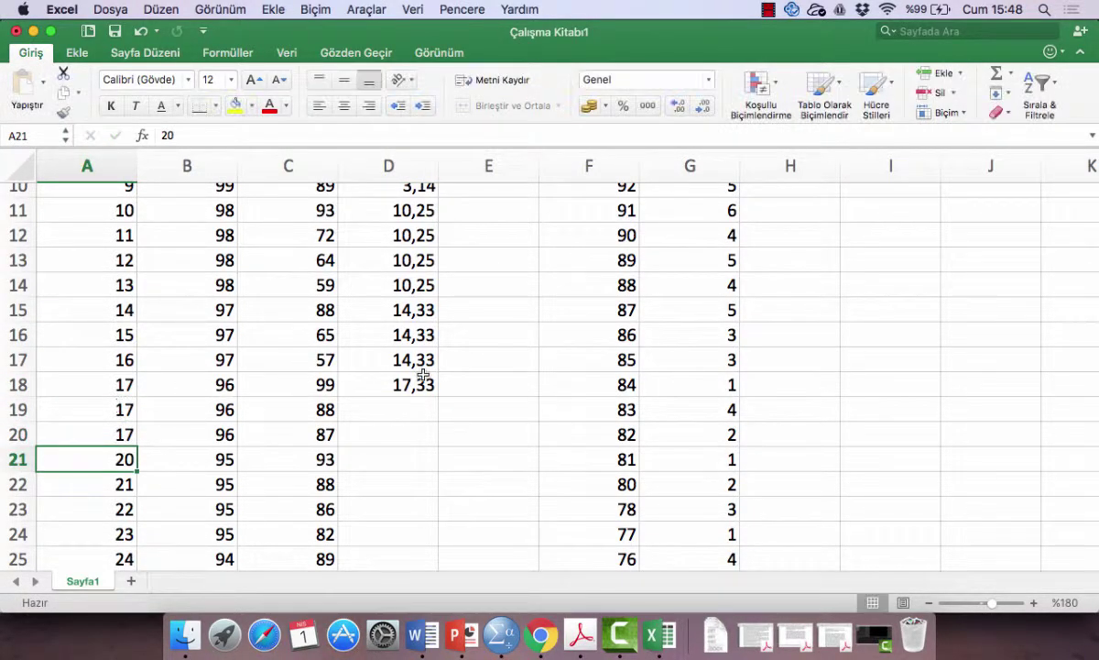
Fill the rank formula from D18 down through D21, covering the scores of 96 and the first score of 95.
{"action": "left_click", "coordinate": [431, 383]}
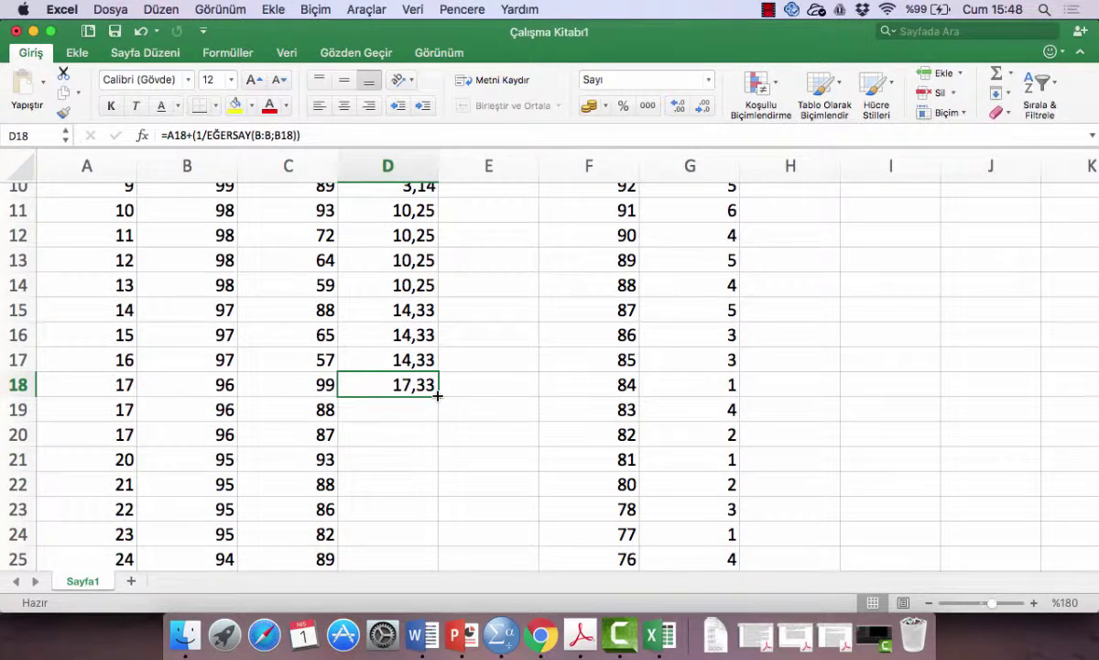
{"action": "left_click_drag", "start_coordinate": [437, 396], "coordinate": [437, 438]}
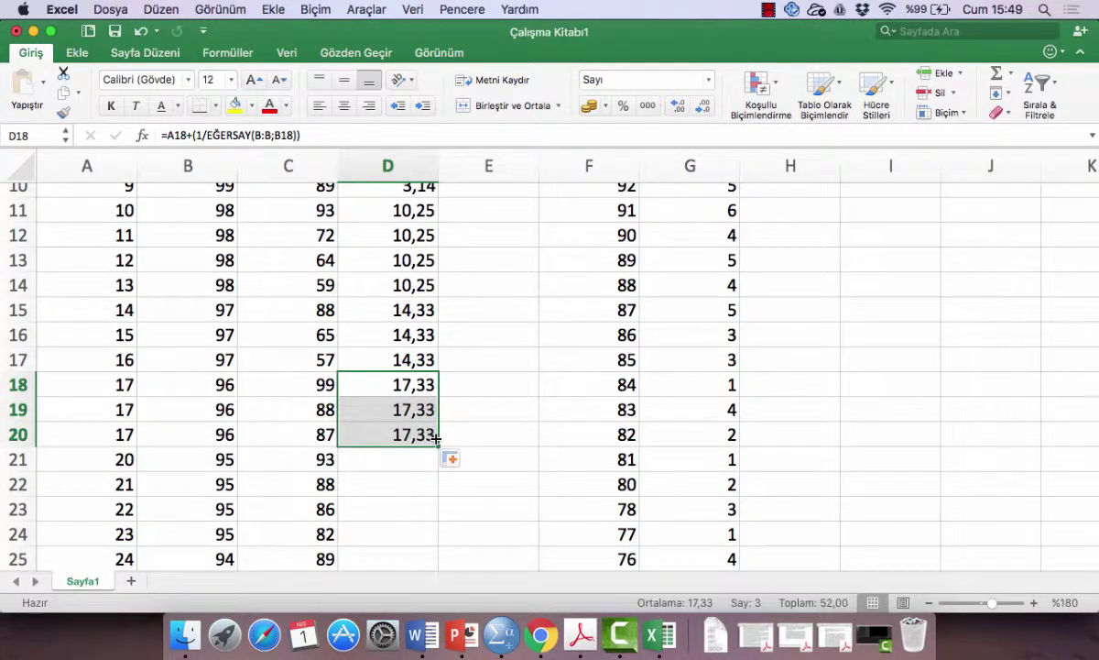
{"action": "left_click", "coordinate": [392, 460]}
{"action": "left_click", "coordinate": [405, 434]}
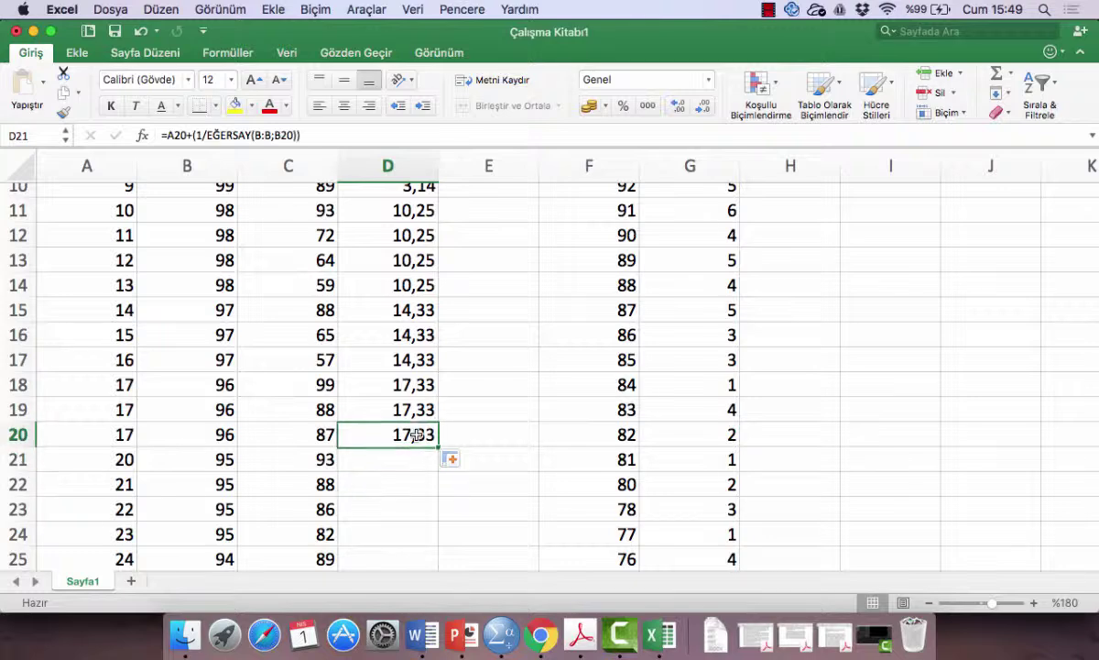
{"action": "left_click_drag", "start_coordinate": [438, 446], "coordinate": [439, 462]}
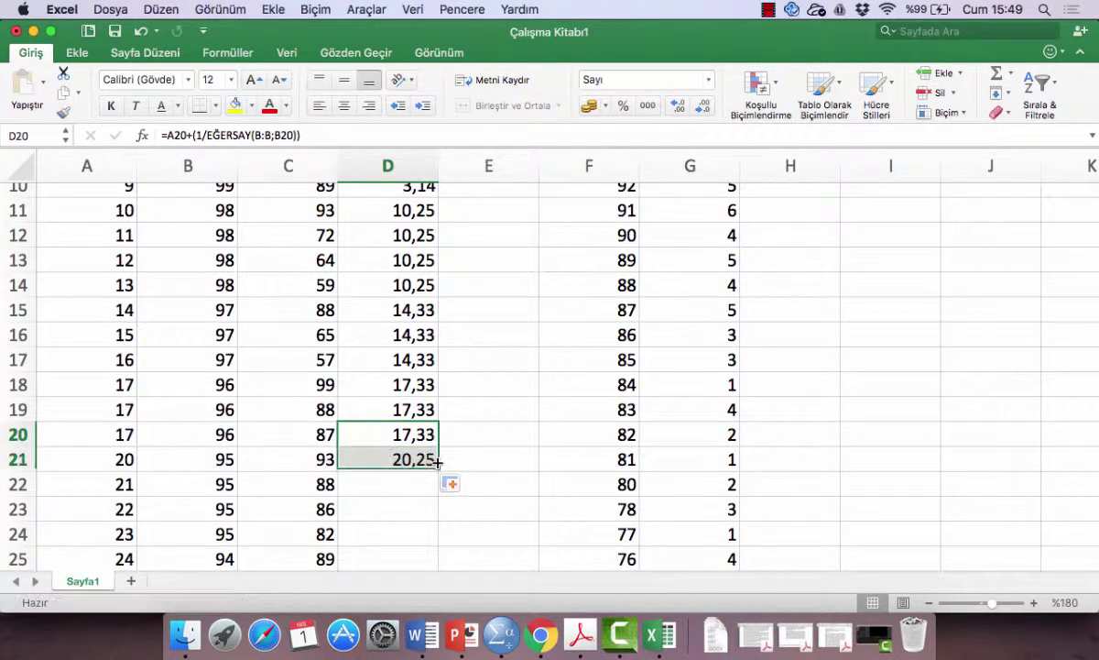
{"action": "left_click", "coordinate": [391, 459]}
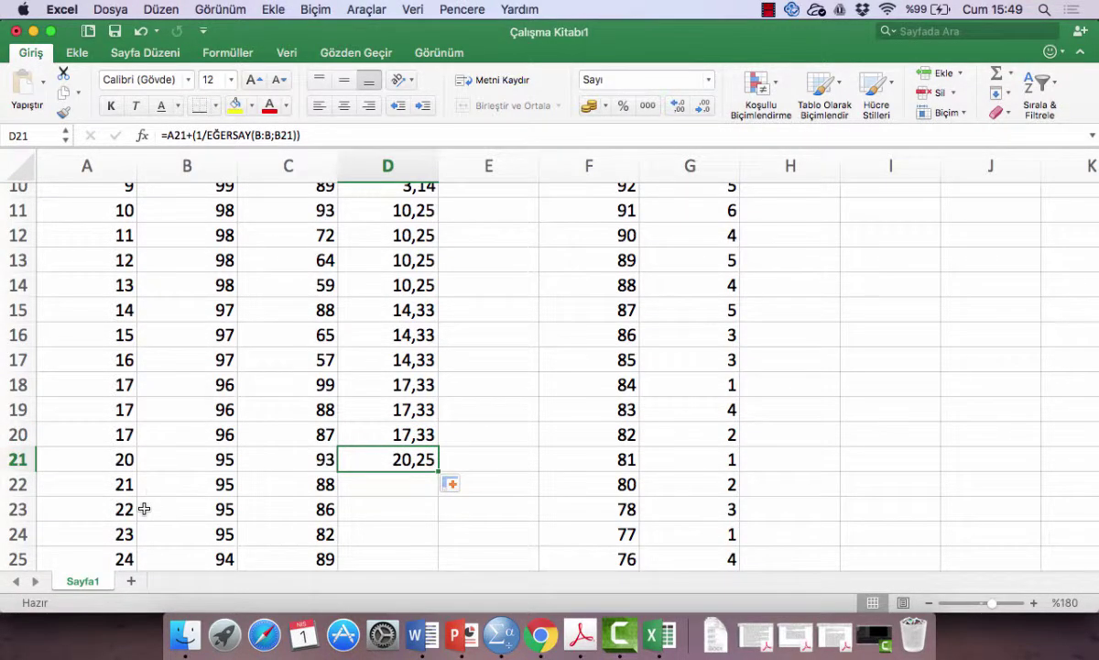
Set the sequence numbers in A22 to A24 to 20 for the remaining tied MuhNo scores of 95.
{"action": "scroll", "coordinate": [147, 506], "scroll_direction": "down", "scroll_amount": 3}
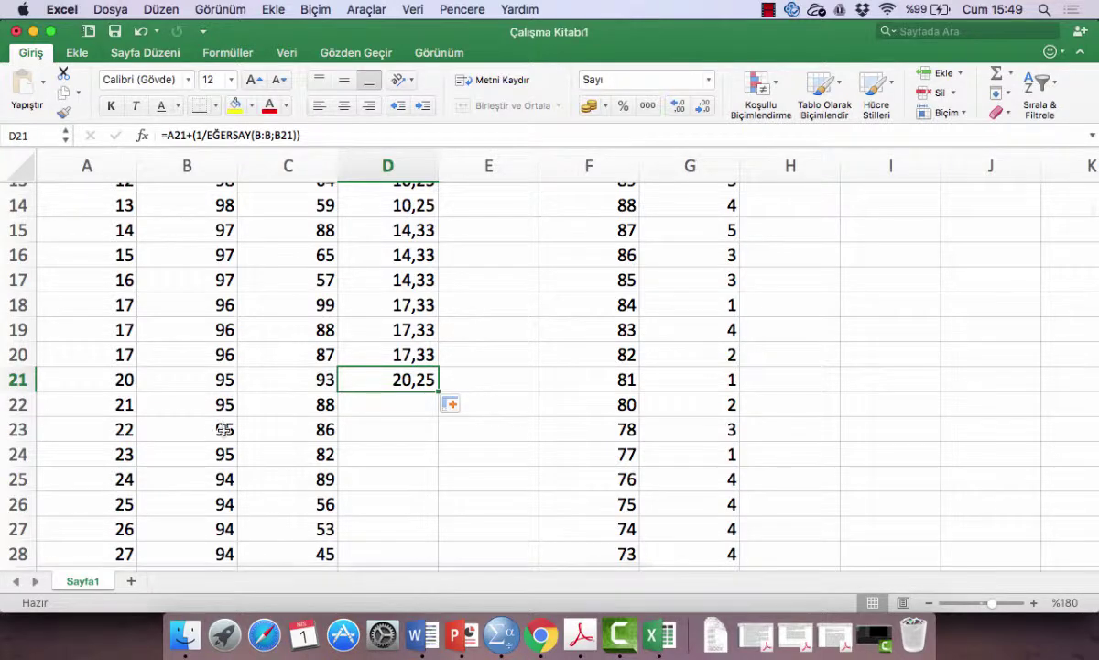
{"action": "left_click", "coordinate": [114, 404]}
{"action": "type", "text": "20"}
{"action": "key", "text": "Return"}
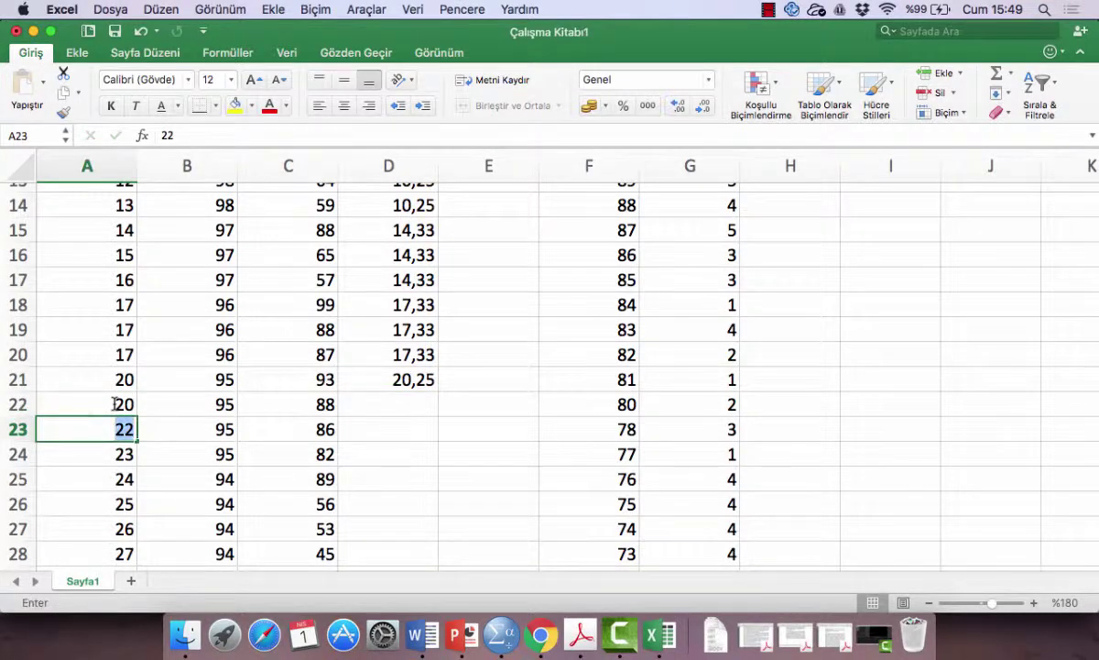
{"action": "type", "text": "20"}
{"action": "key", "text": "Return"}
{"action": "type", "text": "20"}
{"action": "key", "text": "Return"}
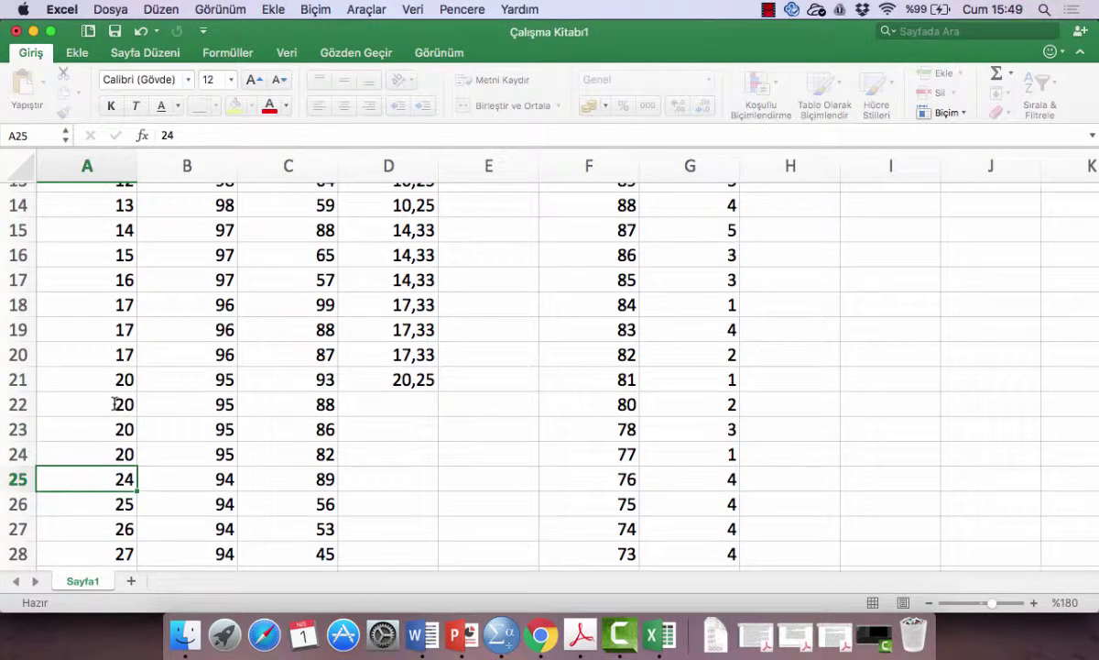
Fill the rank formula in D21 down column D for all remaining score rows.
{"action": "left_click", "coordinate": [384, 358]}
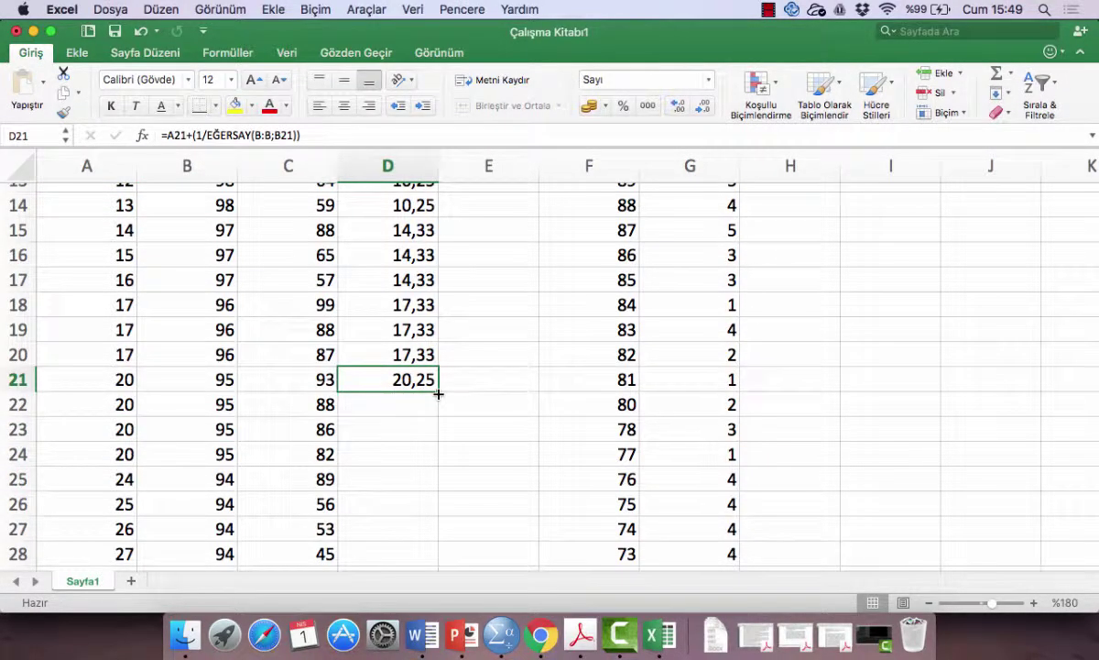
{"action": "double_click", "coordinate": [438, 394]}
{"action": "scroll", "coordinate": [339, 450], "scroll_direction": "down", "scroll_amount": 3}
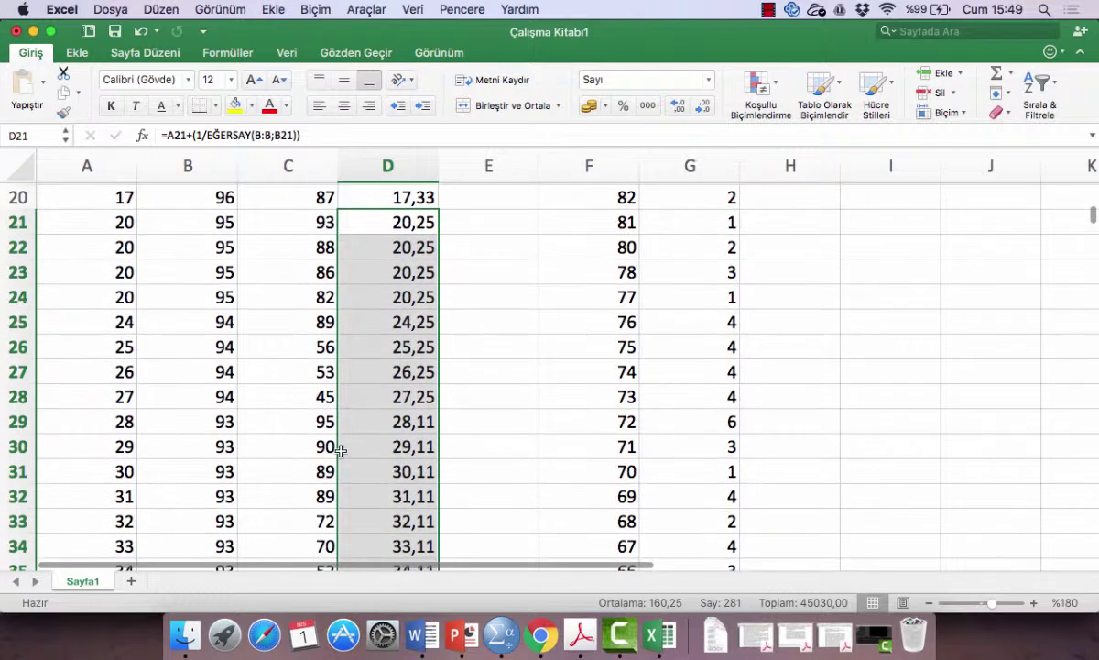
Set the sequence numbers in A26 to A28 to 24 for the remaining tied MuhNo scores of 94.
{"action": "left_click", "coordinate": [125, 322]}
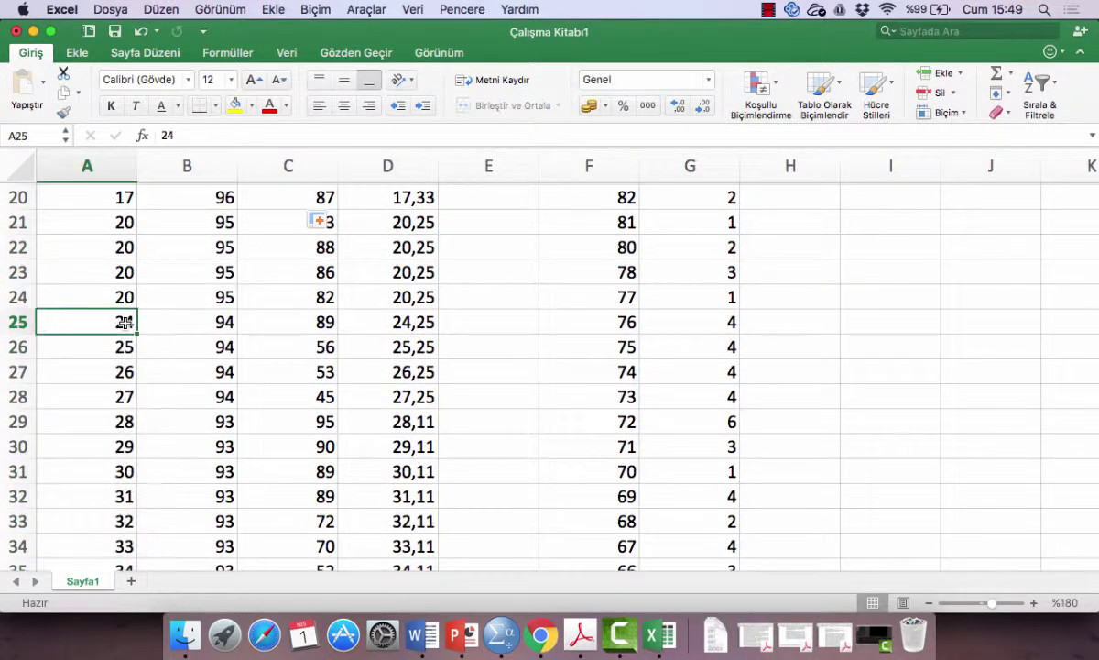
{"action": "left_click", "coordinate": [125, 347]}
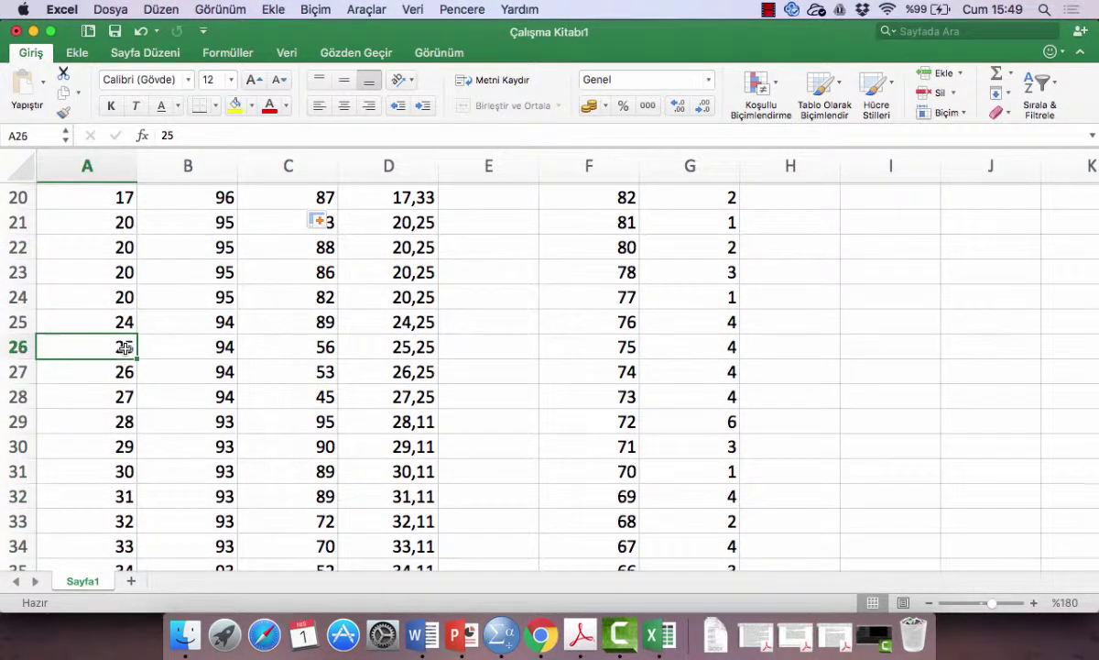
{"action": "type", "text": "24"}
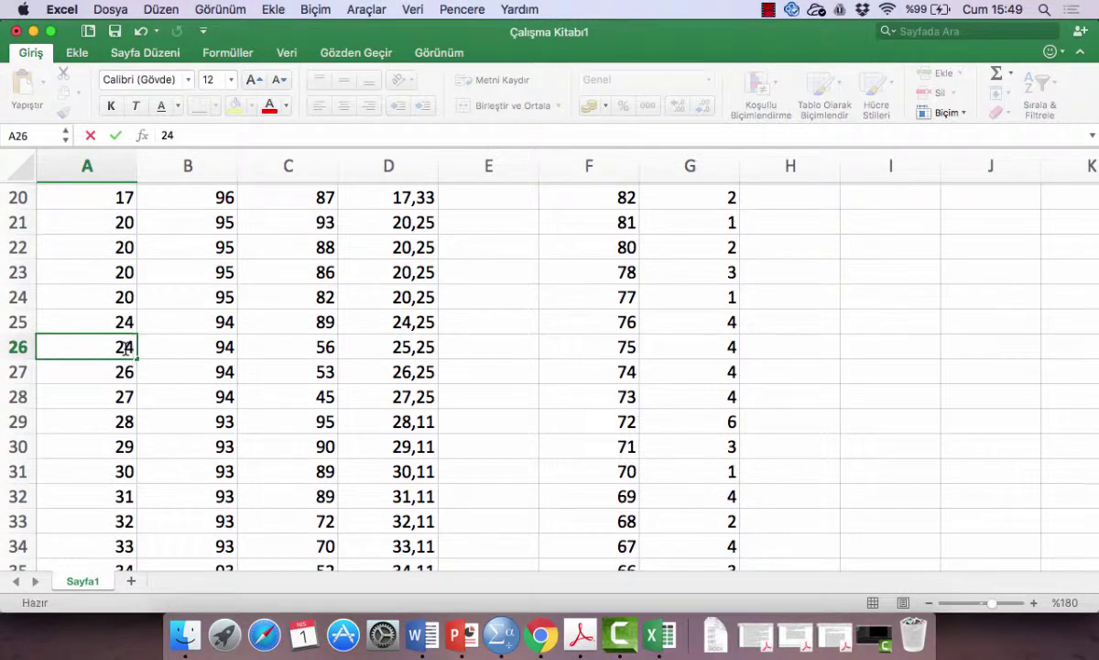
{"action": "key", "text": "Return"}
{"action": "type", "text": "24"}
{"action": "key", "text": "Return"}
{"action": "type", "text": "24"}
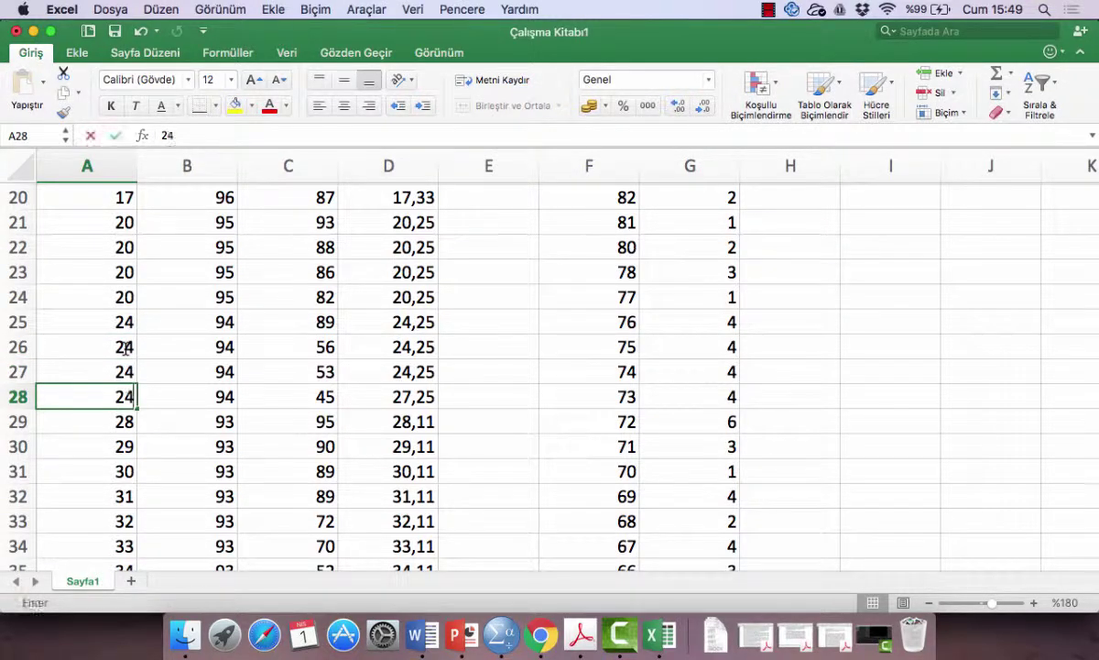
{"action": "key", "text": "Return"}
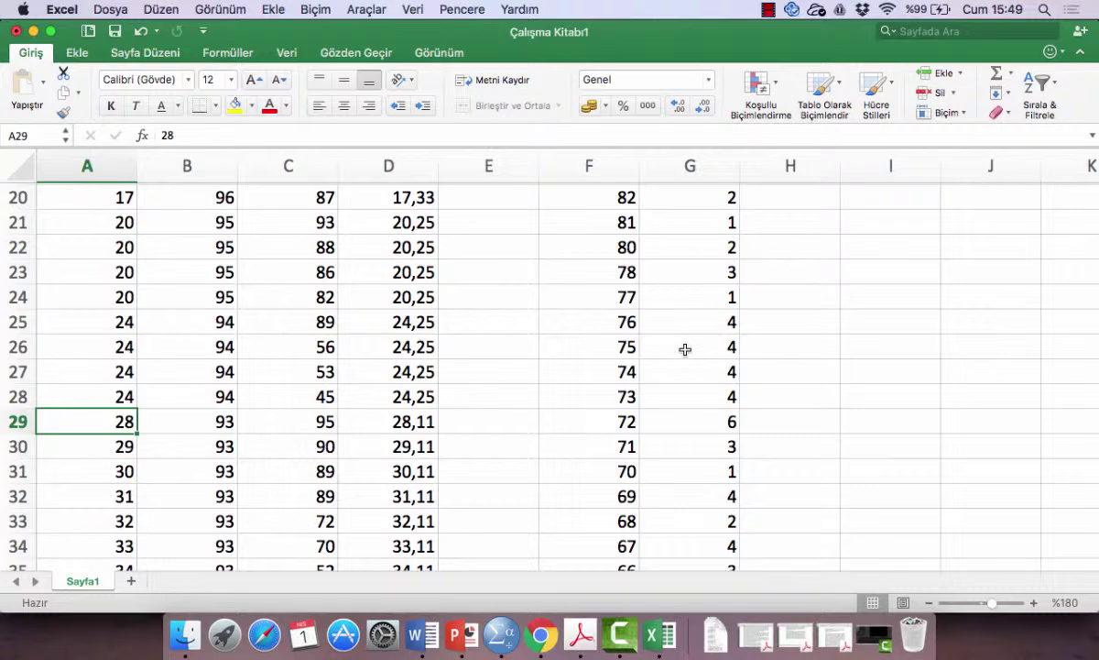
{"action": "scroll", "coordinate": [684, 348], "scroll_direction": "up", "scroll_amount": 10}
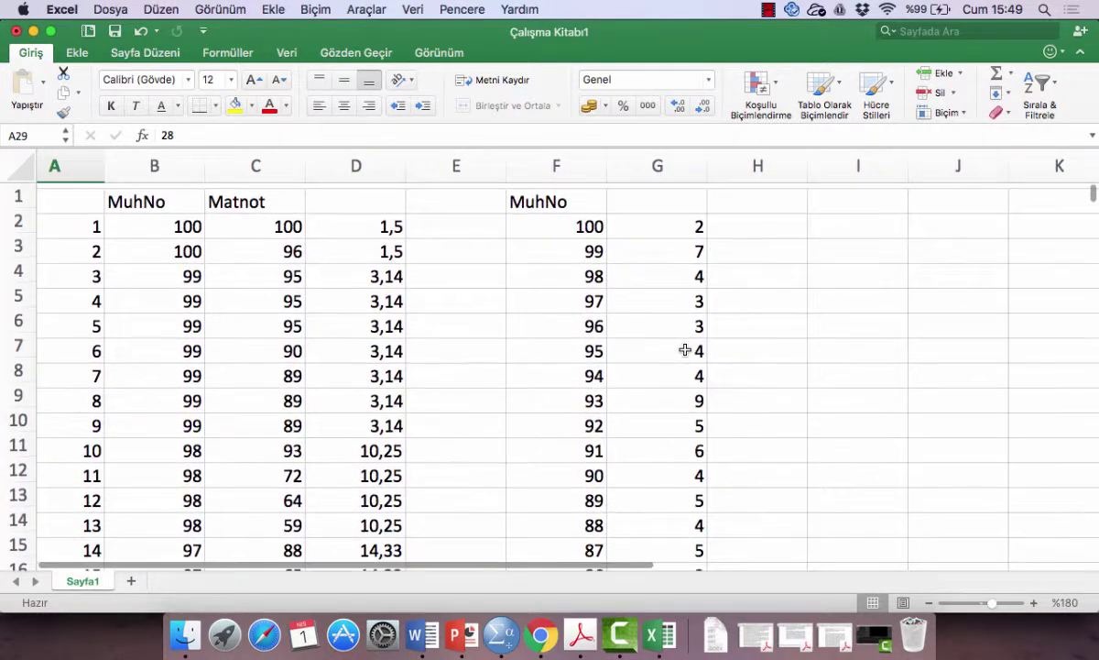
Set the sequence numbers in A30:A37 to 28 and in A39:A42 to 37 for the remaining tied MuhNo scores of 93 and 92.
{"action": "scroll", "coordinate": [684, 349], "scroll_direction": "down", "scroll_amount": 10}
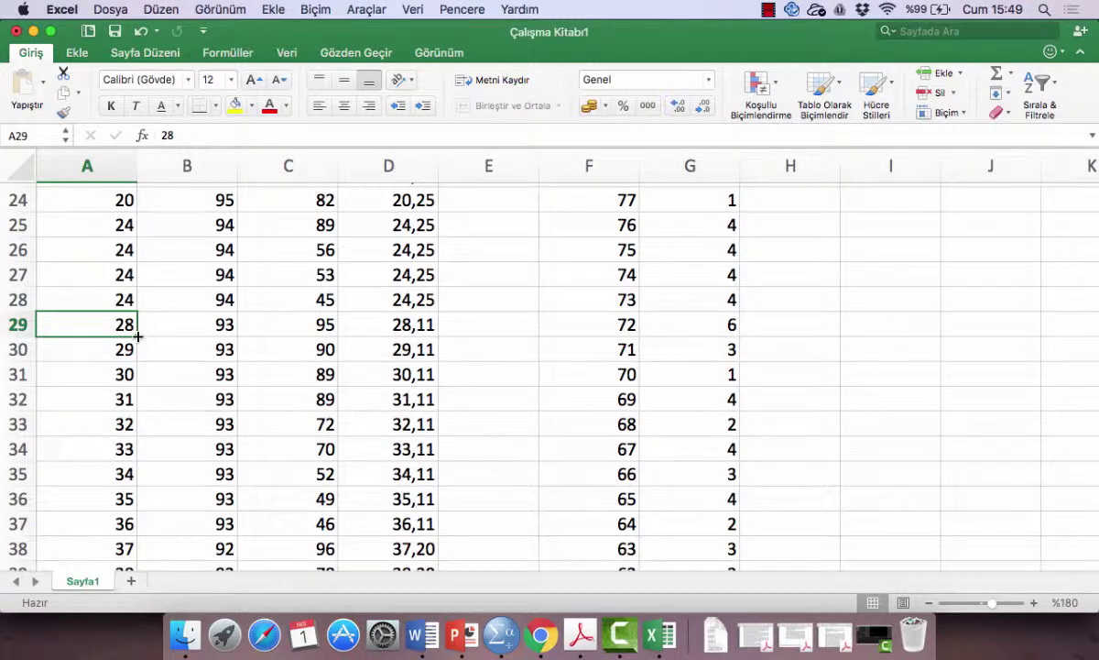
{"action": "left_click_drag", "start_coordinate": [137, 336], "coordinate": [130, 529]}
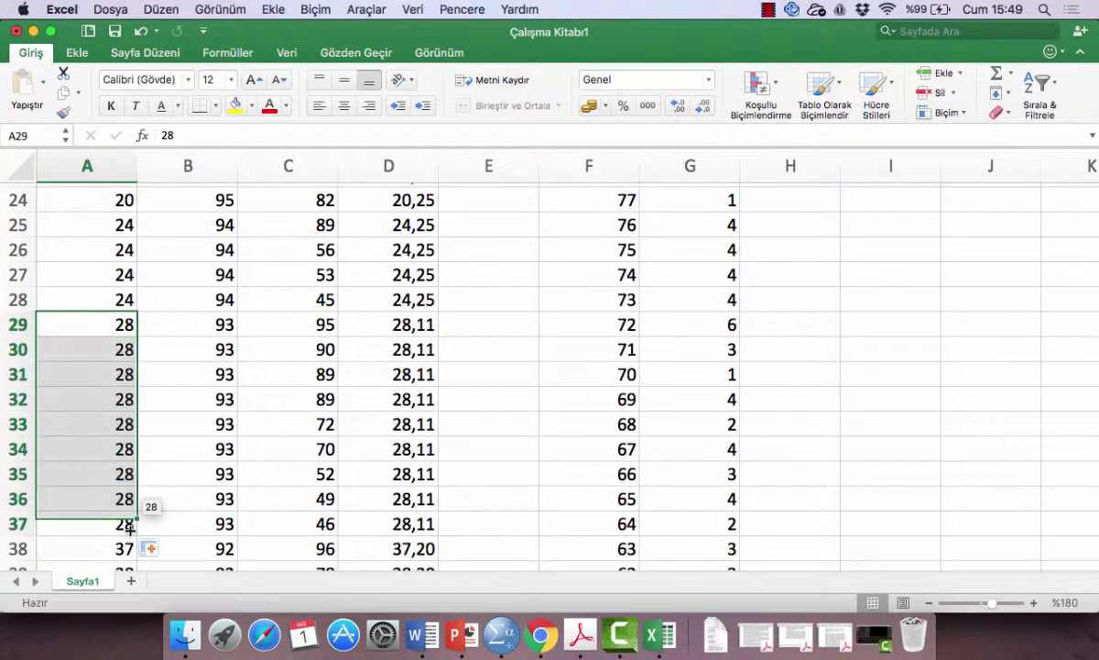
{"action": "scroll", "coordinate": [167, 488], "scroll_direction": "down", "scroll_amount": 7}
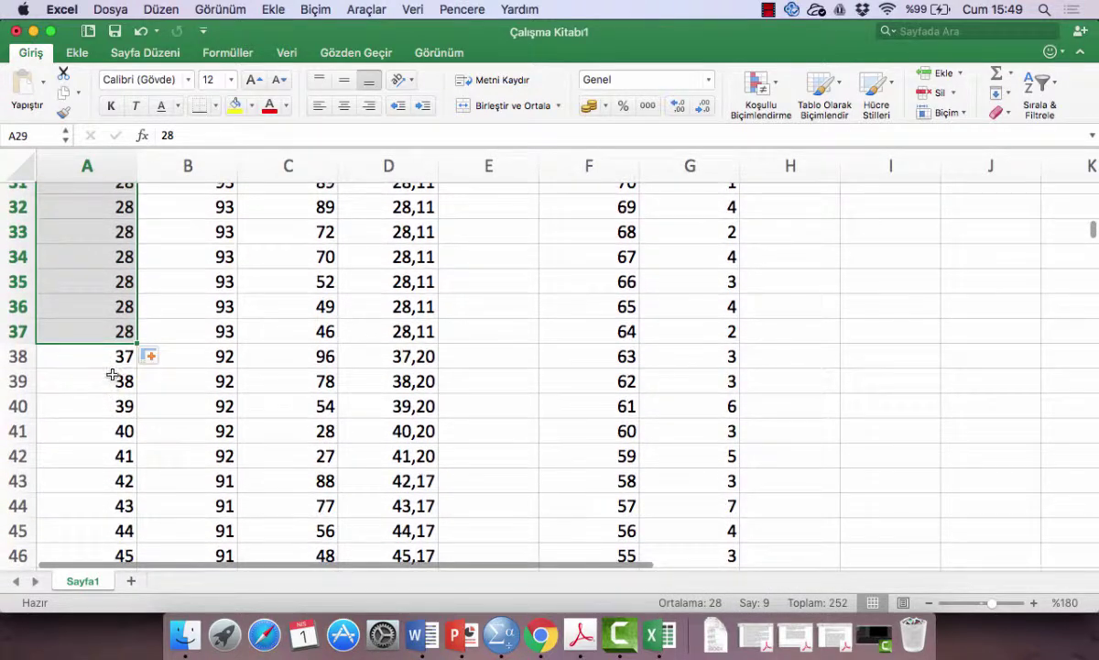
{"action": "left_click", "coordinate": [123, 358]}
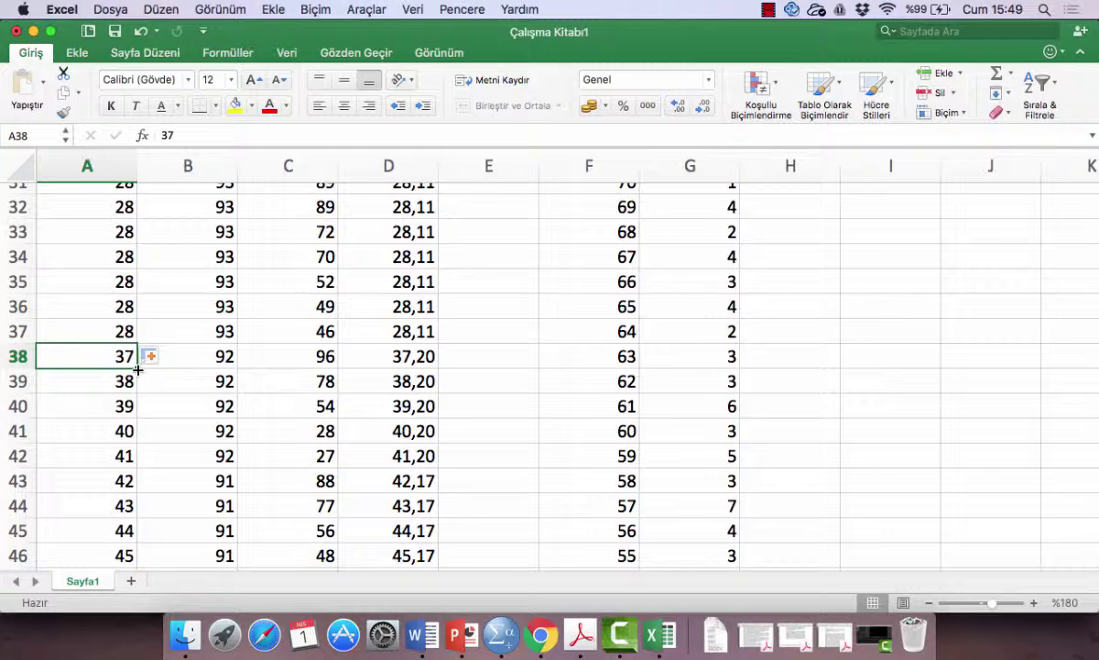
{"action": "left_click_drag", "start_coordinate": [136, 368], "coordinate": [133, 467]}
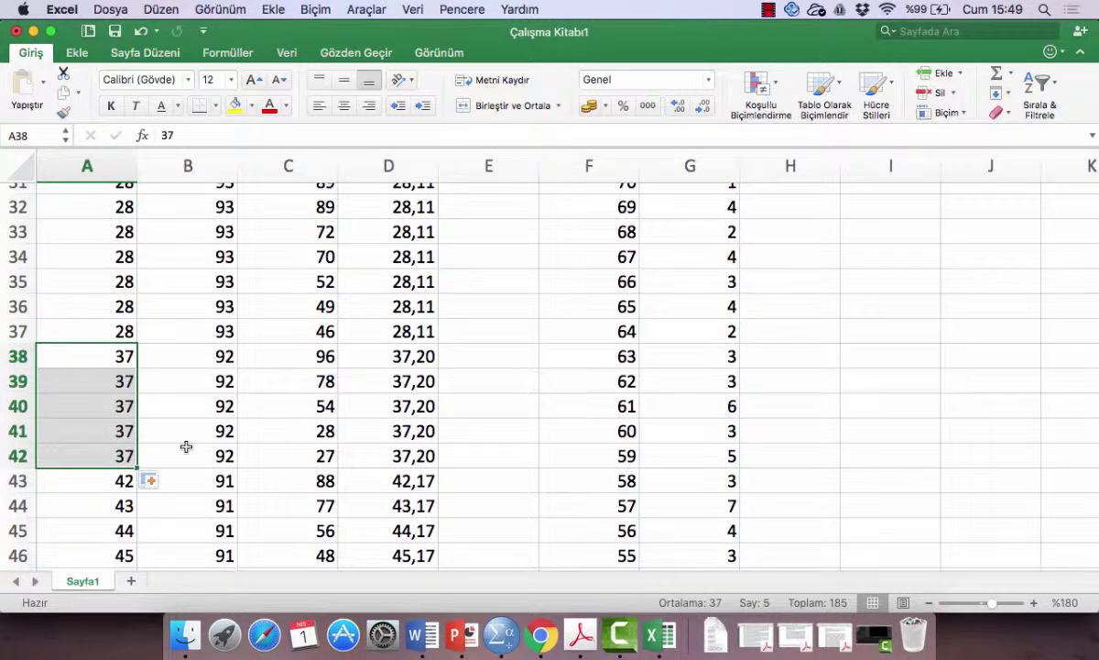
Set the sequence numbers in A44:A48 to 42 and in A50:A52 to 48 for the remaining tied MuhNo scores of 91 and 90.
{"action": "scroll", "coordinate": [186, 446], "scroll_direction": "down", "scroll_amount": 3}
{"action": "left_click", "coordinate": [125, 374]}
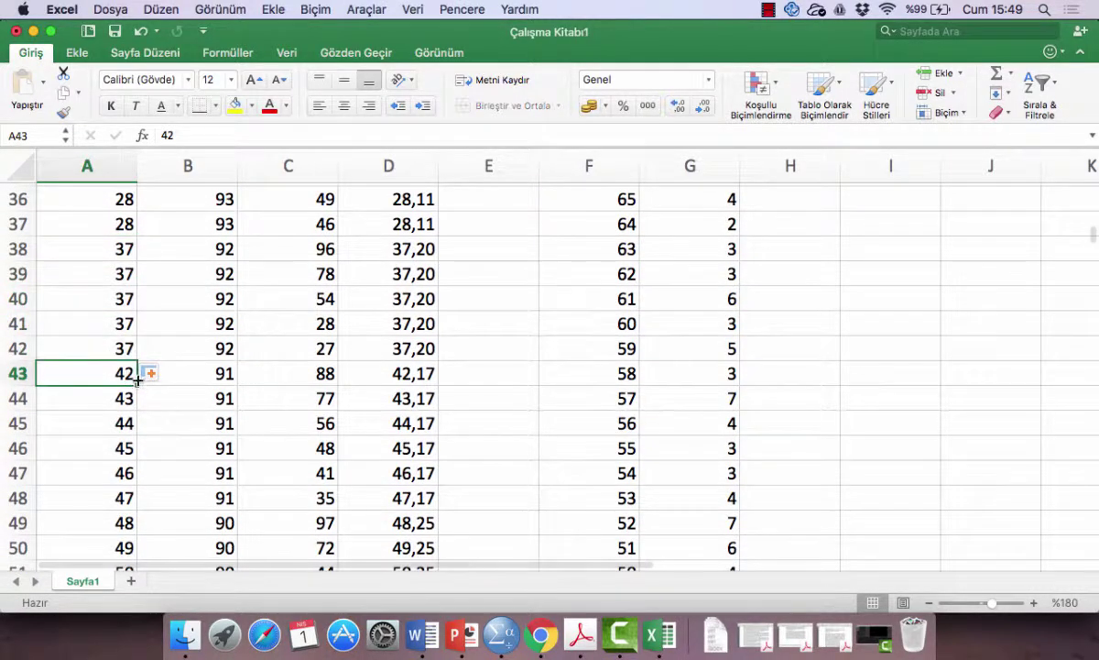
{"action": "left_click_drag", "start_coordinate": [137, 387], "coordinate": [138, 501]}
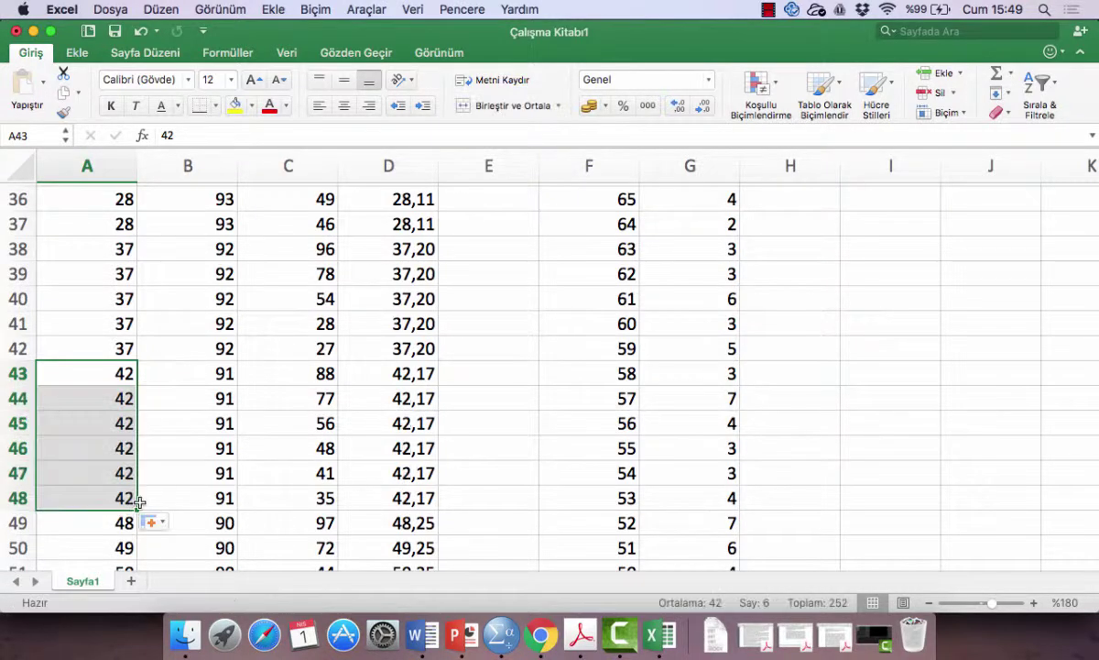
{"action": "scroll", "coordinate": [165, 463], "scroll_direction": "down", "scroll_amount": 2}
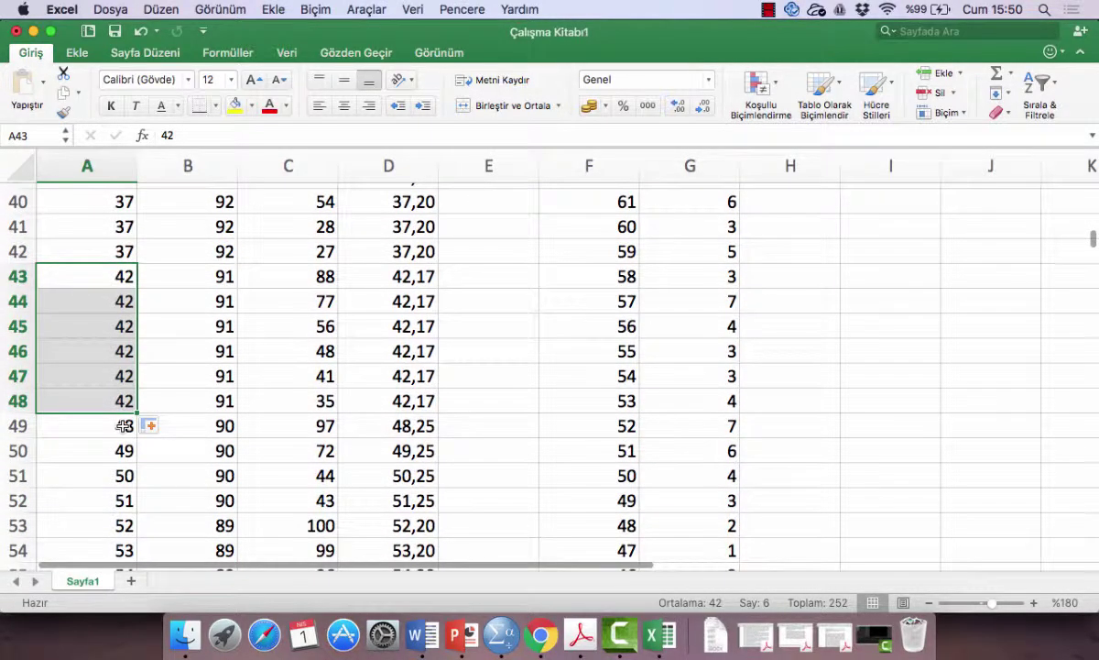
{"action": "left_click", "coordinate": [124, 426]}
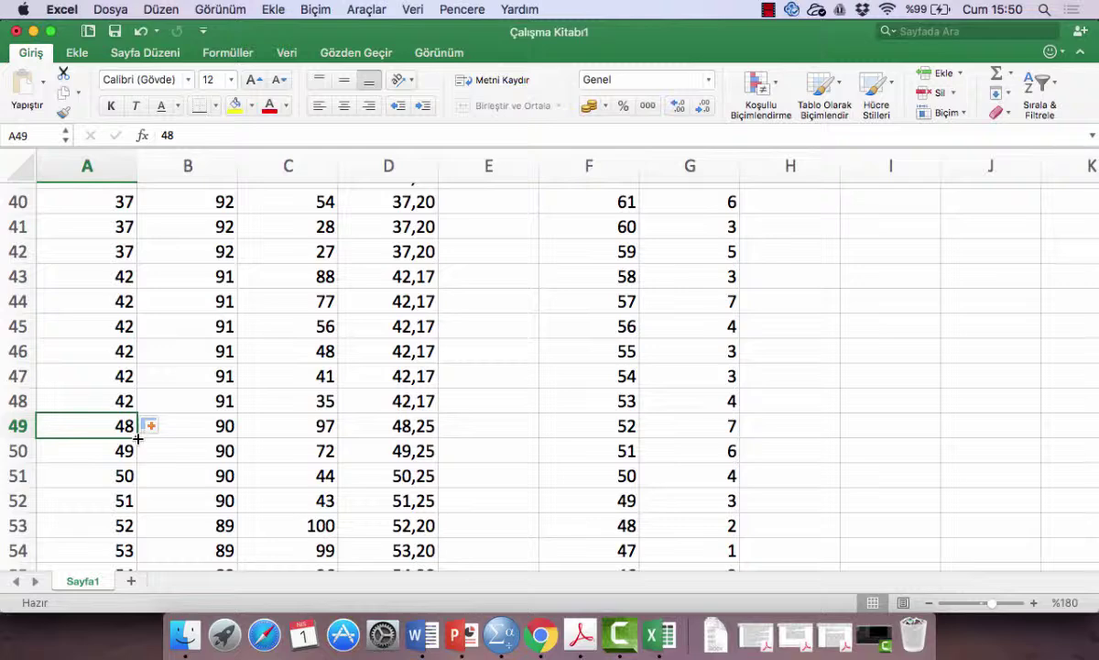
{"action": "left_click_drag", "start_coordinate": [138, 439], "coordinate": [142, 503]}
Set the sequence numbers in A54:A57 to 52 and in A59:A61 to 57 for the remaining tied MuhNo scores of 89 and 88.
{"action": "scroll", "coordinate": [142, 505], "scroll_direction": "down", "scroll_amount": 1}
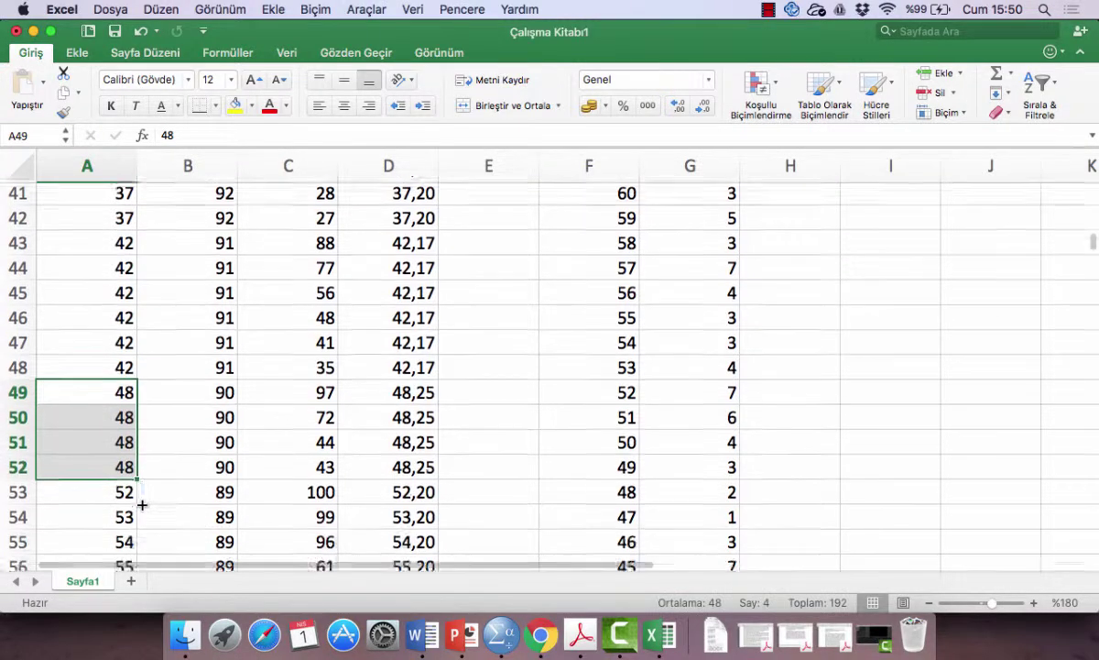
{"action": "scroll", "coordinate": [142, 503], "scroll_direction": "down", "scroll_amount": 1}
{"action": "left_click", "coordinate": [135, 420]}
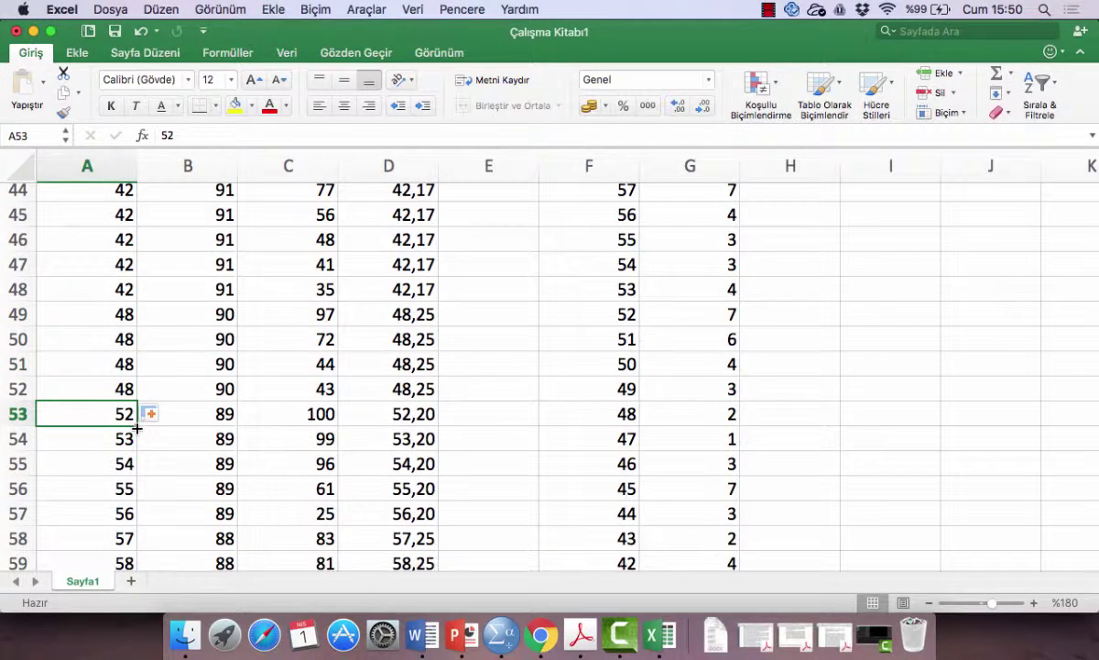
{"action": "left_click_drag", "start_coordinate": [135, 427], "coordinate": [137, 517]}
{"action": "scroll", "coordinate": [138, 513], "scroll_direction": "down", "scroll_amount": 3}
{"action": "left_click", "coordinate": [124, 421]}
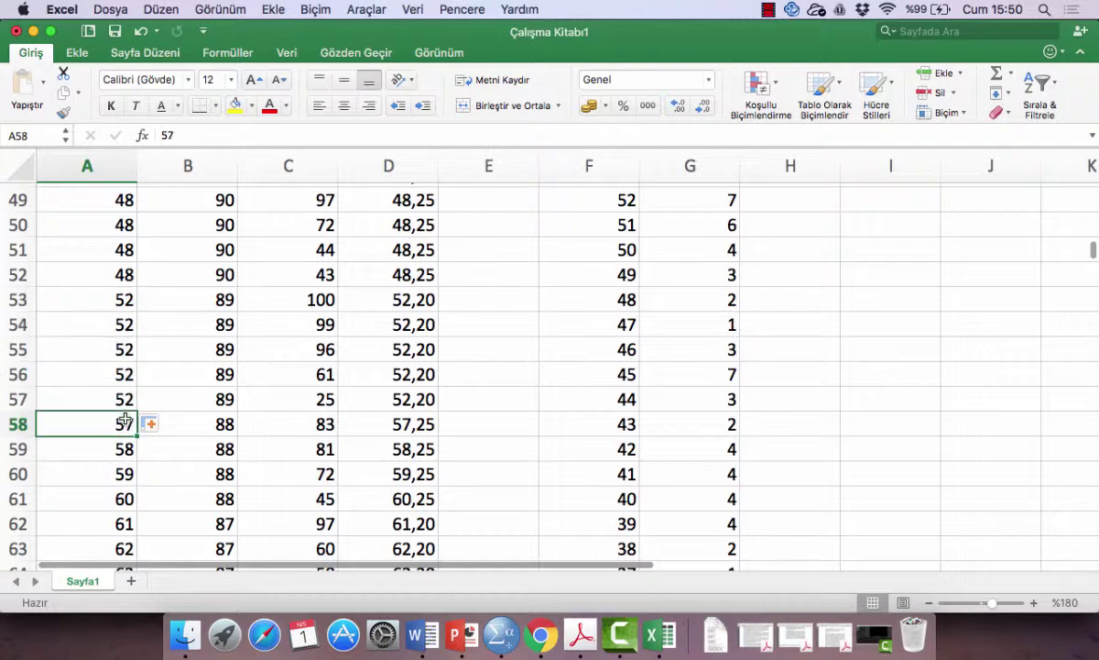
{"action": "left_click_drag", "start_coordinate": [138, 437], "coordinate": [137, 500]}
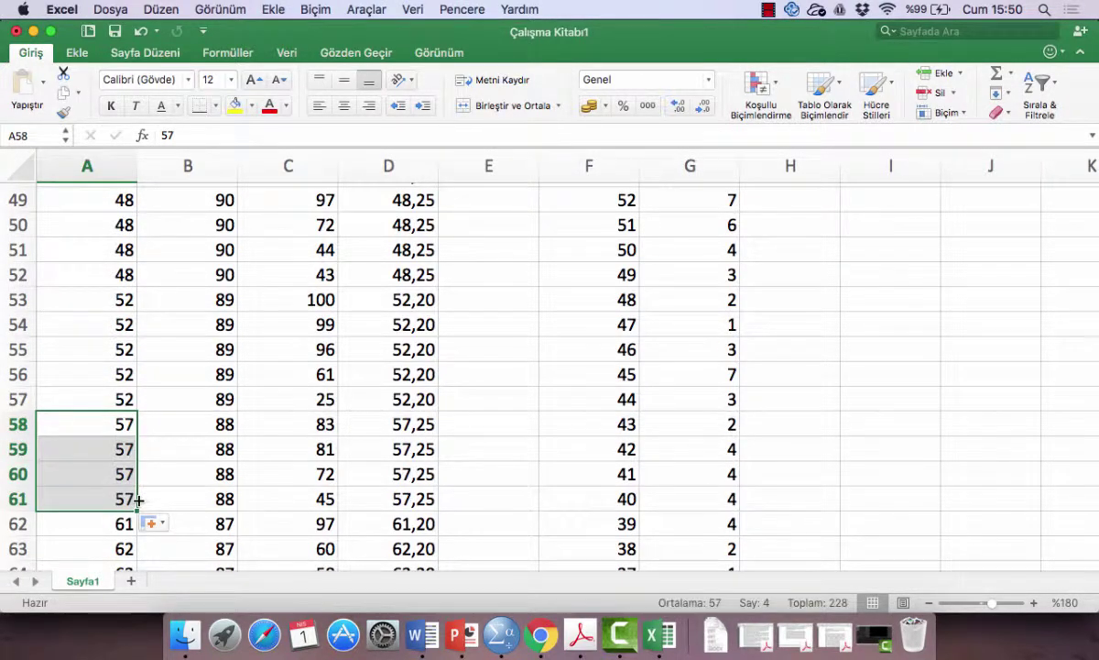
Set the sequence numbers in A63:A66 to 61 and in A68:A69 to 66 for the remaining tied MuhNo scores of 87 and 86.
{"action": "scroll", "coordinate": [137, 500], "scroll_direction": "down", "scroll_amount": 3}
{"action": "left_click", "coordinate": [123, 392]}
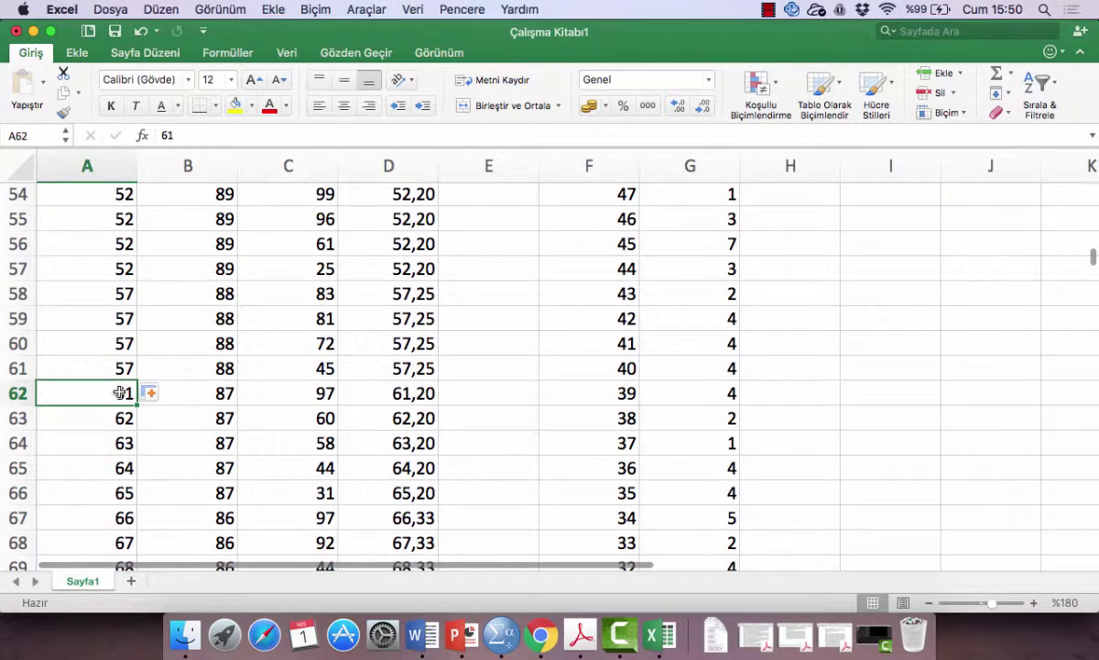
{"action": "left_click_drag", "start_coordinate": [136, 405], "coordinate": [130, 495]}
{"action": "left_click", "coordinate": [133, 518]}
Set the sequence numbers in A71 and A72 to 69 for the remaining tied MuhNo scores of 85.
{"action": "scroll", "coordinate": [176, 451], "scroll_direction": "down", "scroll_amount": 3}
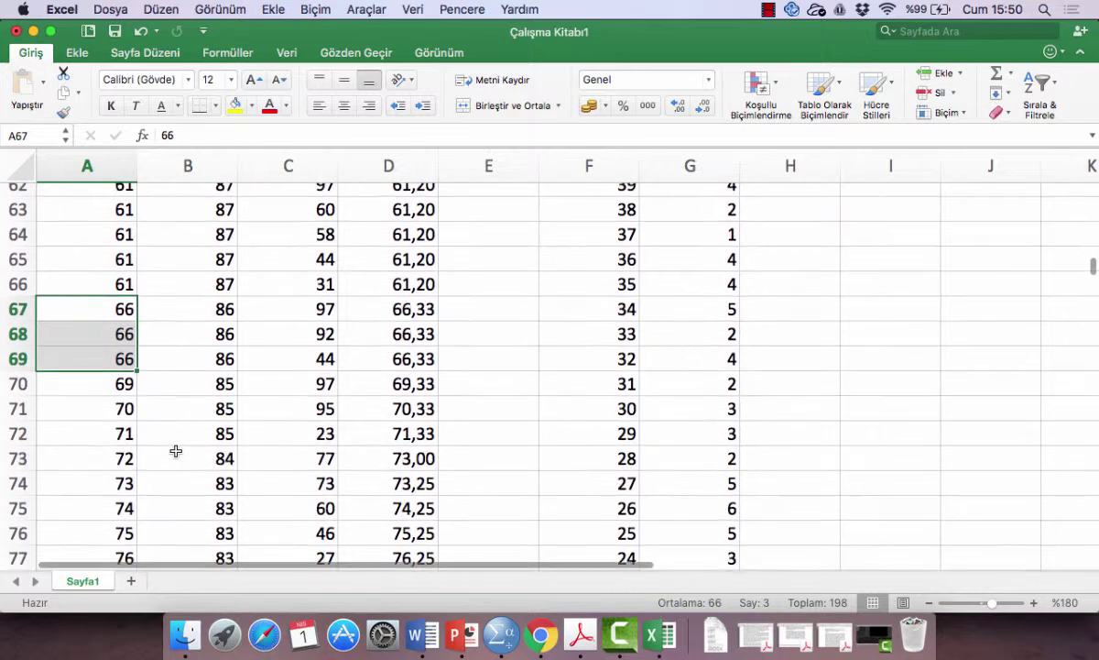
{"action": "left_click", "coordinate": [127, 383]}
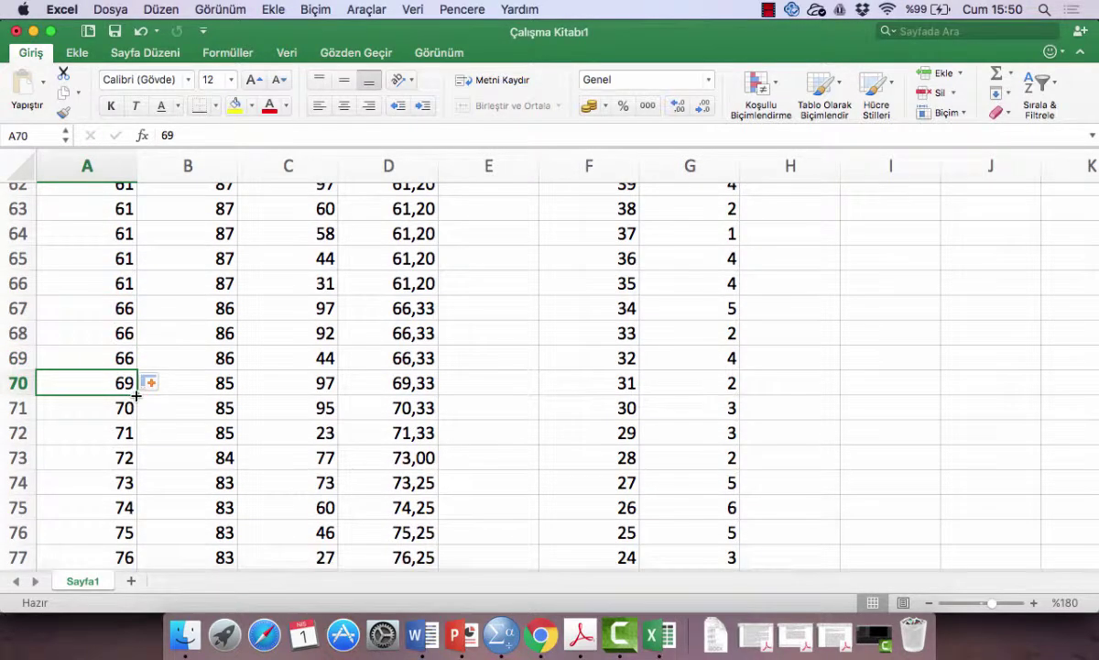
{"action": "left_click_drag", "start_coordinate": [135, 396], "coordinate": [134, 438]}
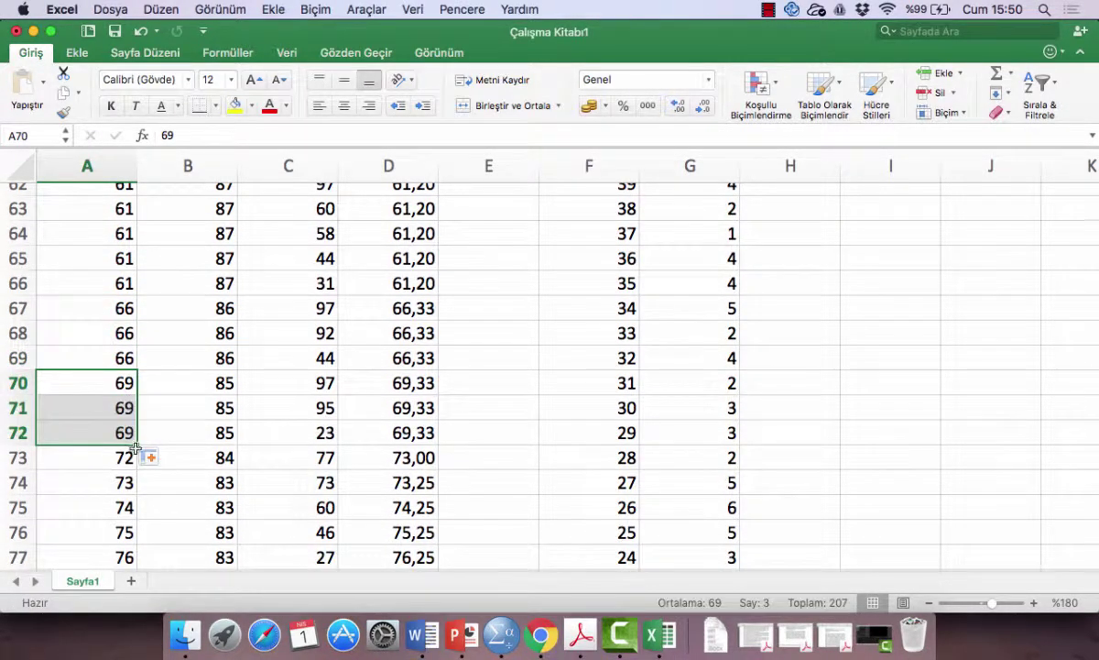
{"action": "left_click", "coordinate": [124, 457]}
{"action": "type", "text": "72"}
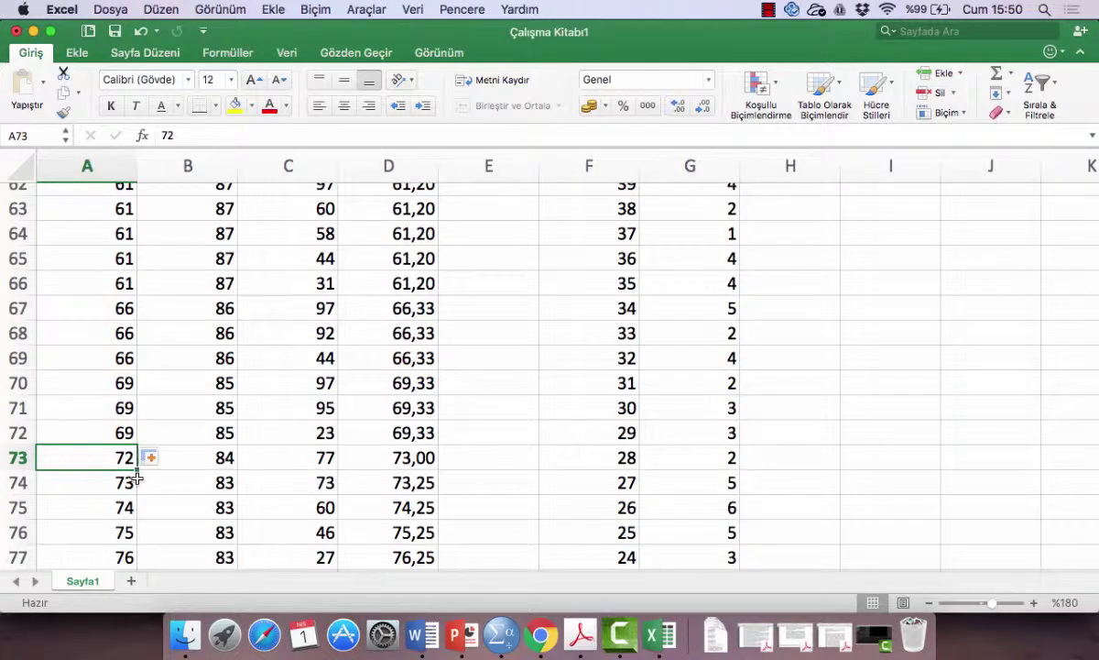
Set the sequence numbers in A75:A77 to 73 and in A79 to 77 for the remaining tied MuhNo scores of 83 and 82.
{"action": "left_click", "coordinate": [128, 480]}
{"action": "scroll", "coordinate": [189, 473], "scroll_direction": "down", "scroll_amount": 5}
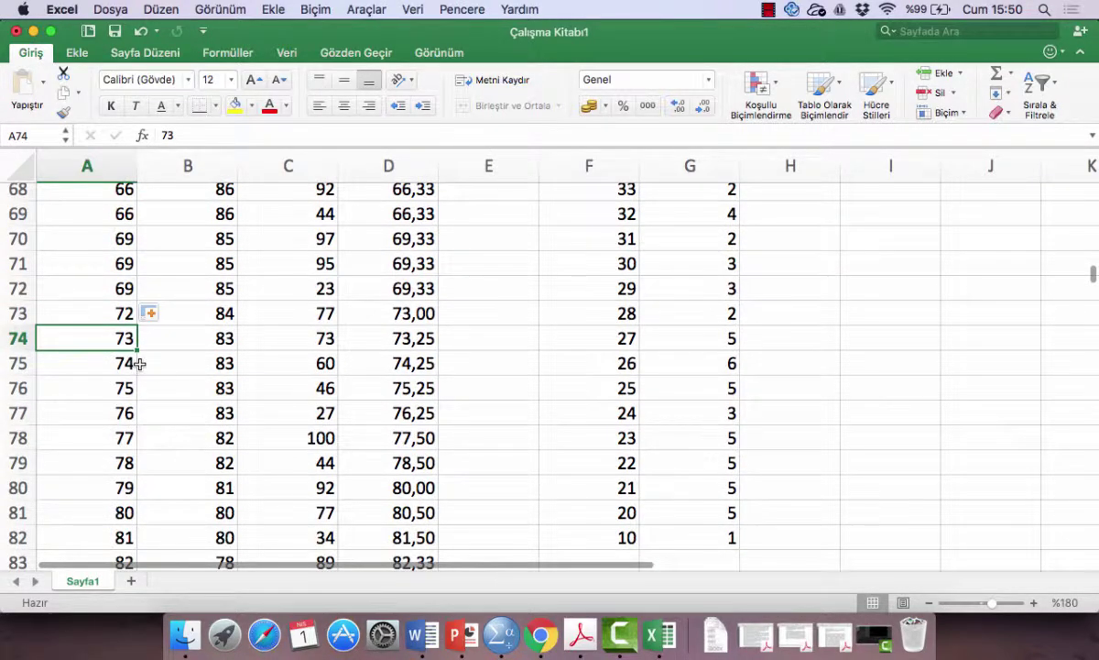
{"action": "left_click_drag", "start_coordinate": [135, 350], "coordinate": [135, 419]}
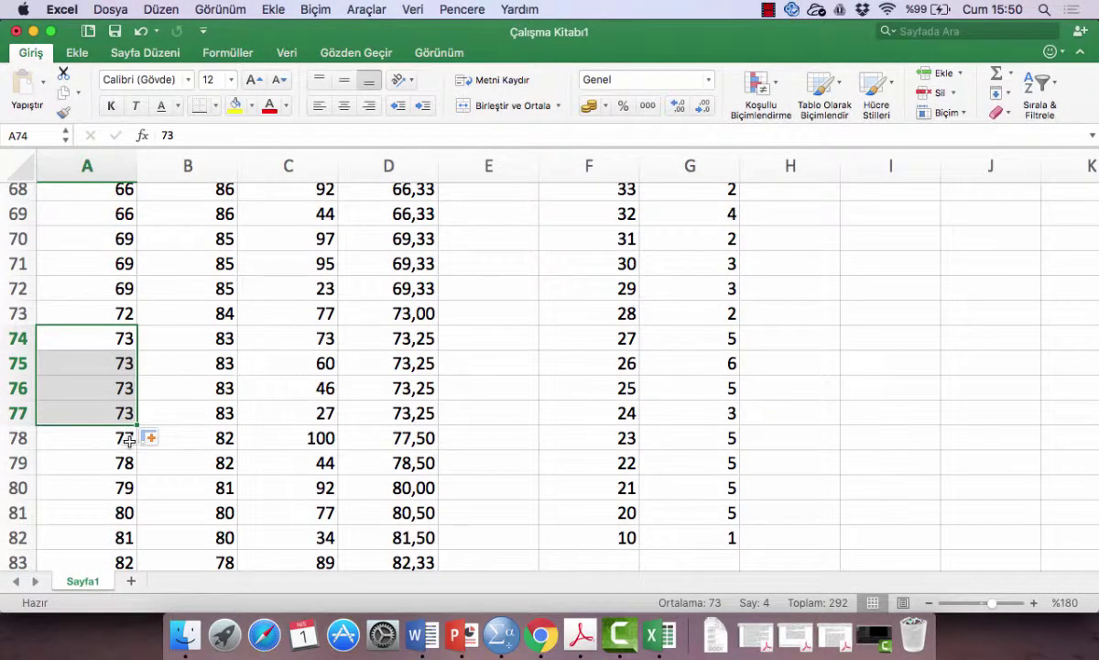
{"action": "left_click", "coordinate": [130, 440]}
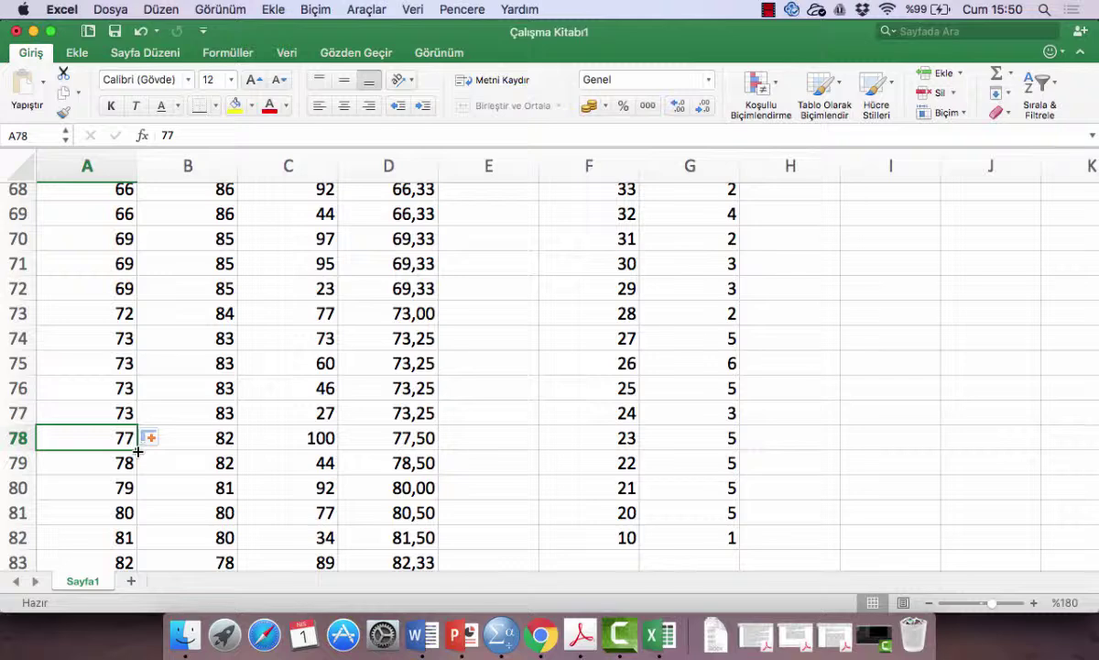
{"action": "left_click_drag", "start_coordinate": [140, 456], "coordinate": [145, 485]}
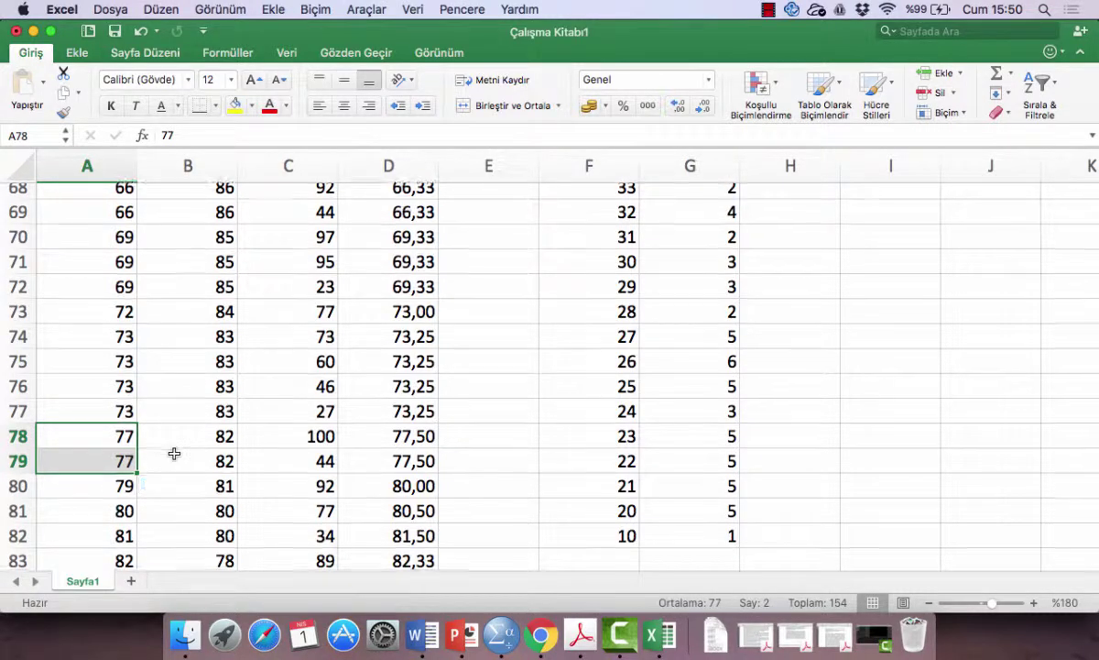
Set the sequence number in A82 to 80 and those in A84:A85 to 82 for the remaining tied MuhNo scores of 80 and 78.
{"action": "scroll", "coordinate": [174, 453], "scroll_direction": "down", "scroll_amount": 5}
{"action": "left_click", "coordinate": [123, 359]}
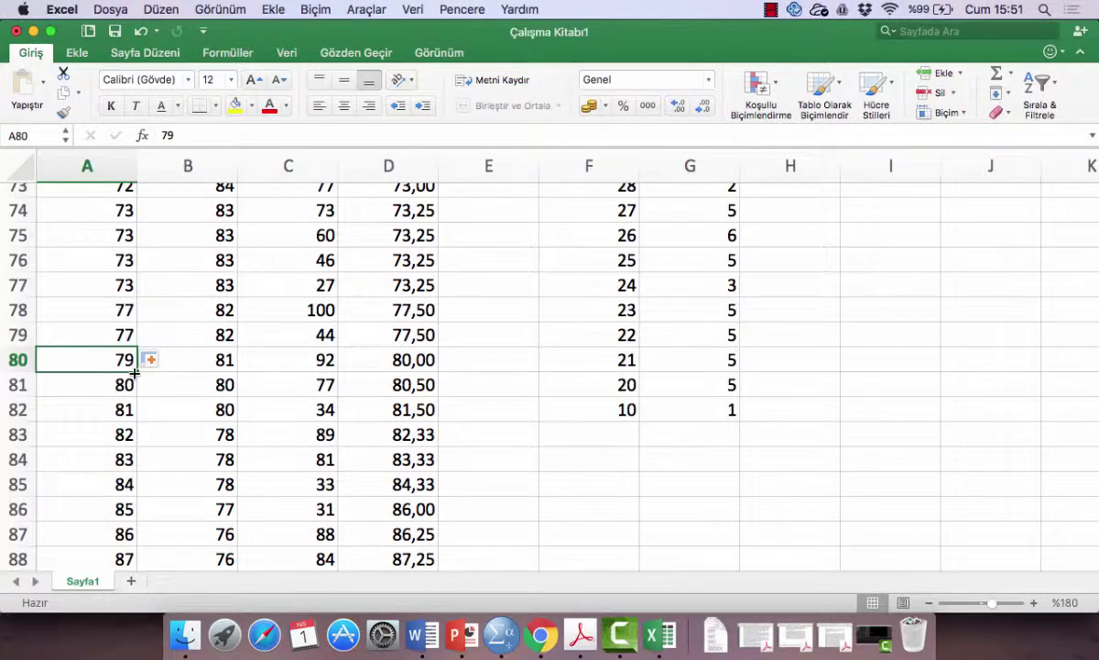
{"action": "left_click", "coordinate": [129, 385]}
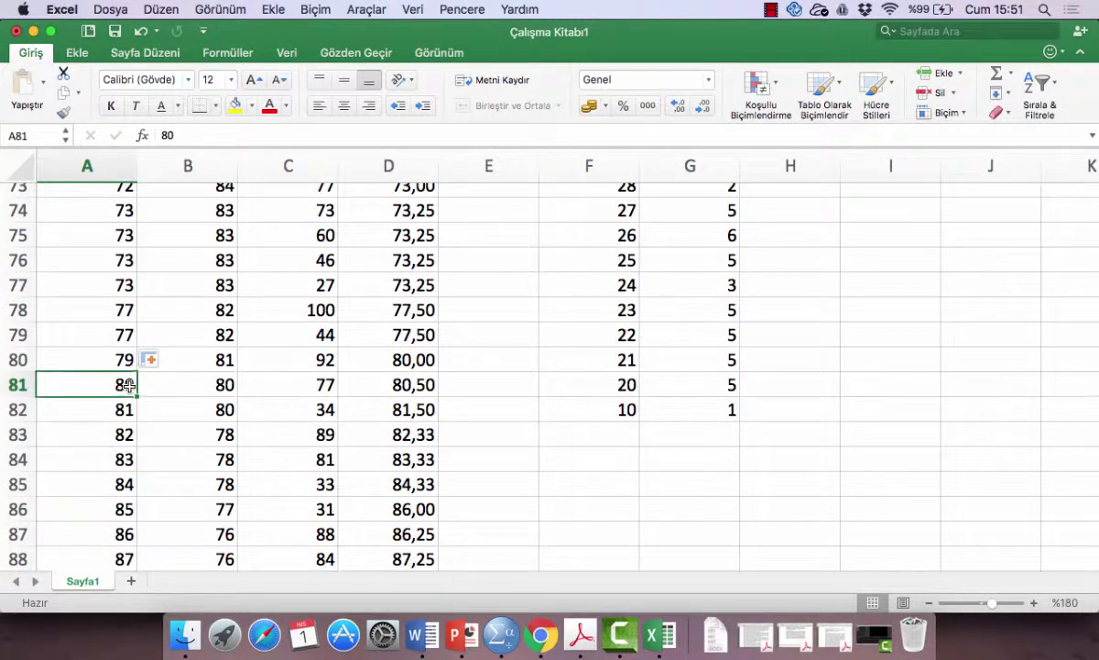
{"action": "left_click_drag", "start_coordinate": [135, 396], "coordinate": [135, 487]}
{"action": "left_click", "coordinate": [135, 440]}
Set the sequence numbers in A88:A90 to 86 and in A92:A94 to 90 for the remaining tied MuhNo scores of 76 and 75.
{"action": "scroll", "coordinate": [181, 475], "scroll_direction": "down", "scroll_amount": 3}
{"action": "left_click", "coordinate": [130, 390]}
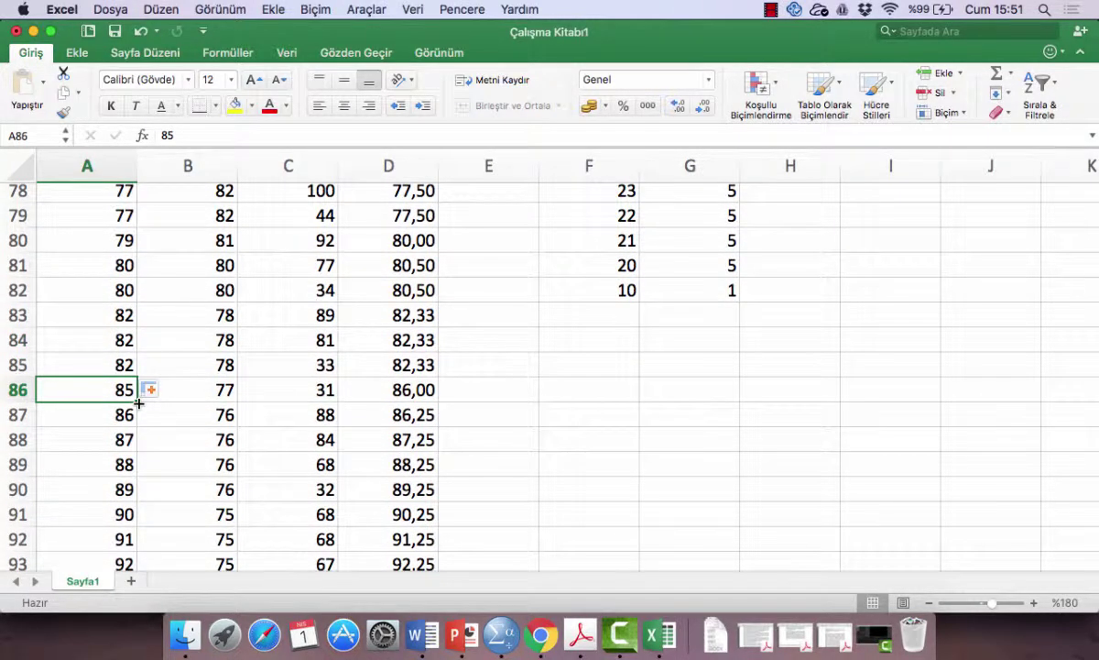
{"action": "left_click", "coordinate": [130, 419]}
{"action": "left_click_drag", "start_coordinate": [135, 424], "coordinate": [138, 497]}
{"action": "scroll", "coordinate": [164, 481], "scroll_direction": "down", "scroll_amount": 3}
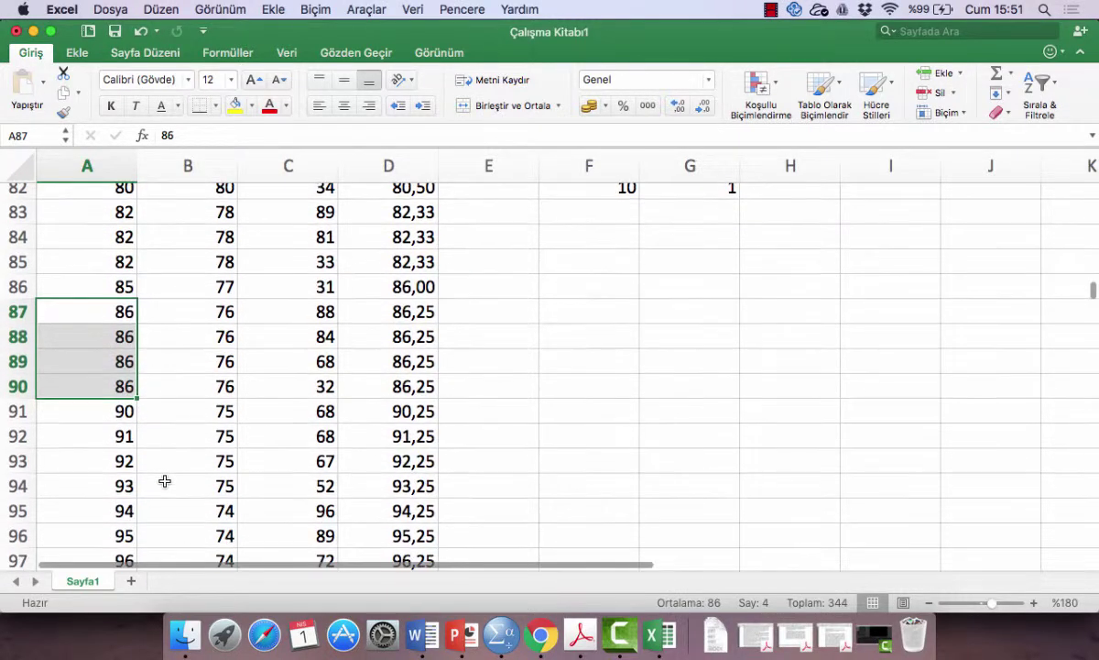
{"action": "left_click", "coordinate": [124, 410]}
{"action": "left_click_drag", "start_coordinate": [137, 423], "coordinate": [138, 495]}
Set the sequence numbers in A96:A98 to 94 and in A100:A102 to 98 for the remaining tied MuhNo scores of 74 and 73.
{"action": "scroll", "coordinate": [151, 495], "scroll_direction": "down", "scroll_amount": 4}
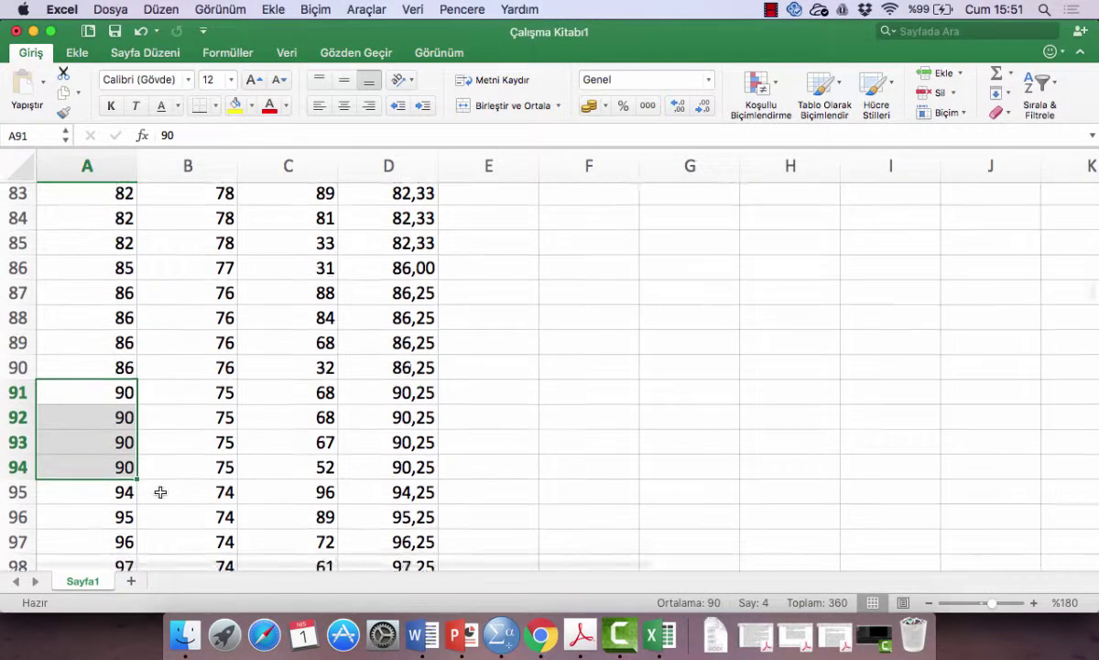
{"action": "left_click", "coordinate": [123, 419]}
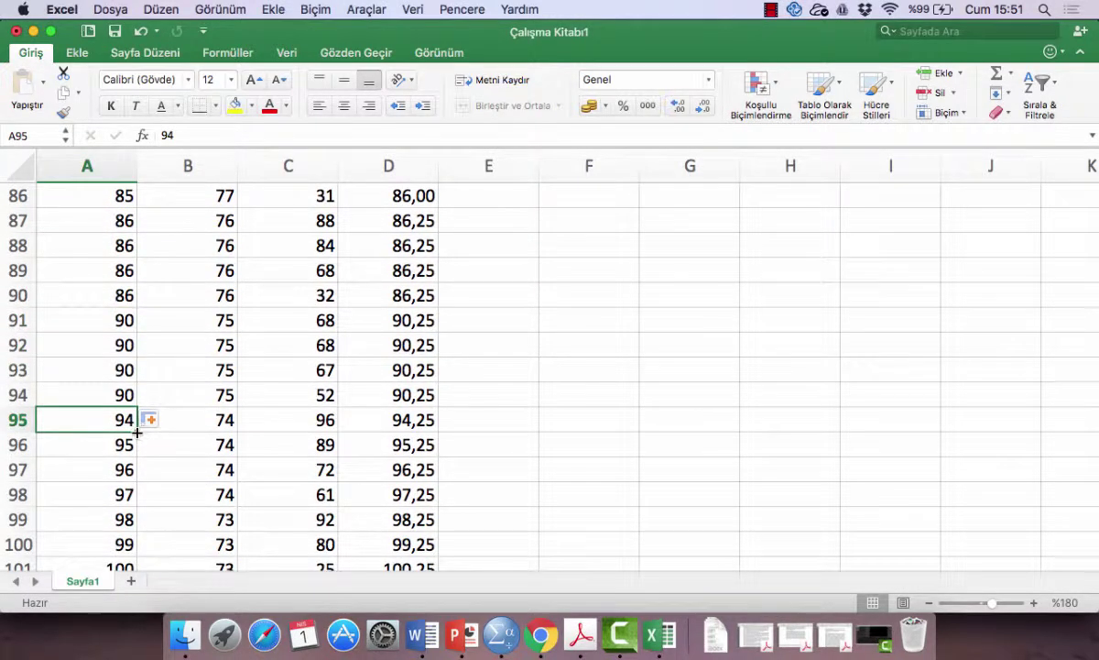
{"action": "left_click_drag", "start_coordinate": [137, 432], "coordinate": [135, 500]}
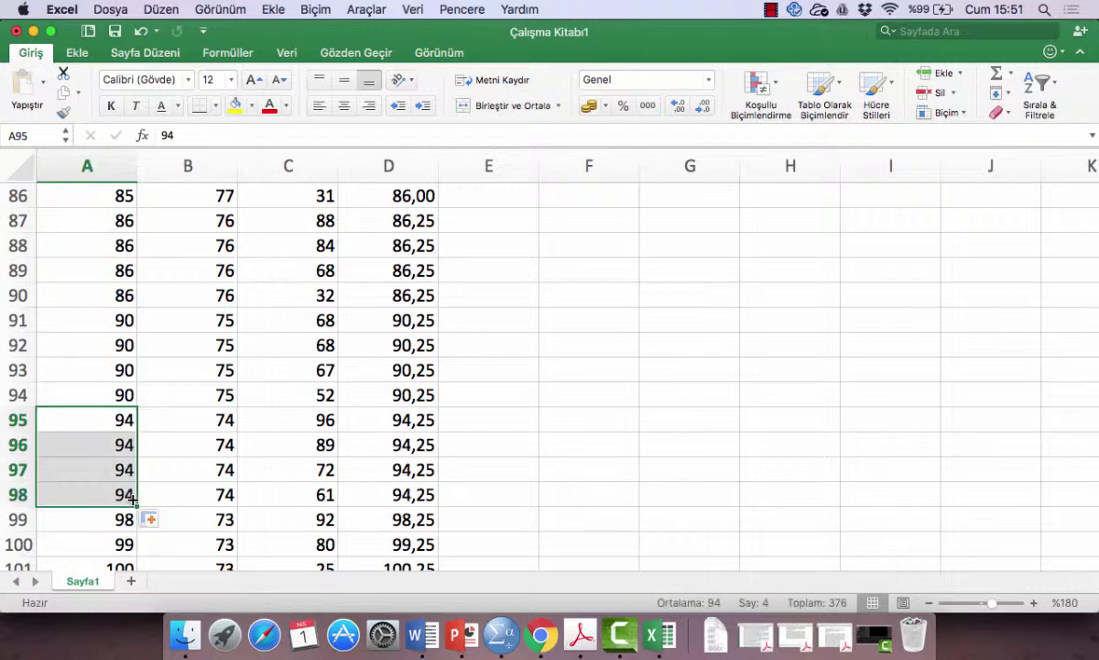
{"action": "scroll", "coordinate": [166, 473], "scroll_direction": "down", "scroll_amount": 5}
{"action": "left_click", "coordinate": [133, 406]}
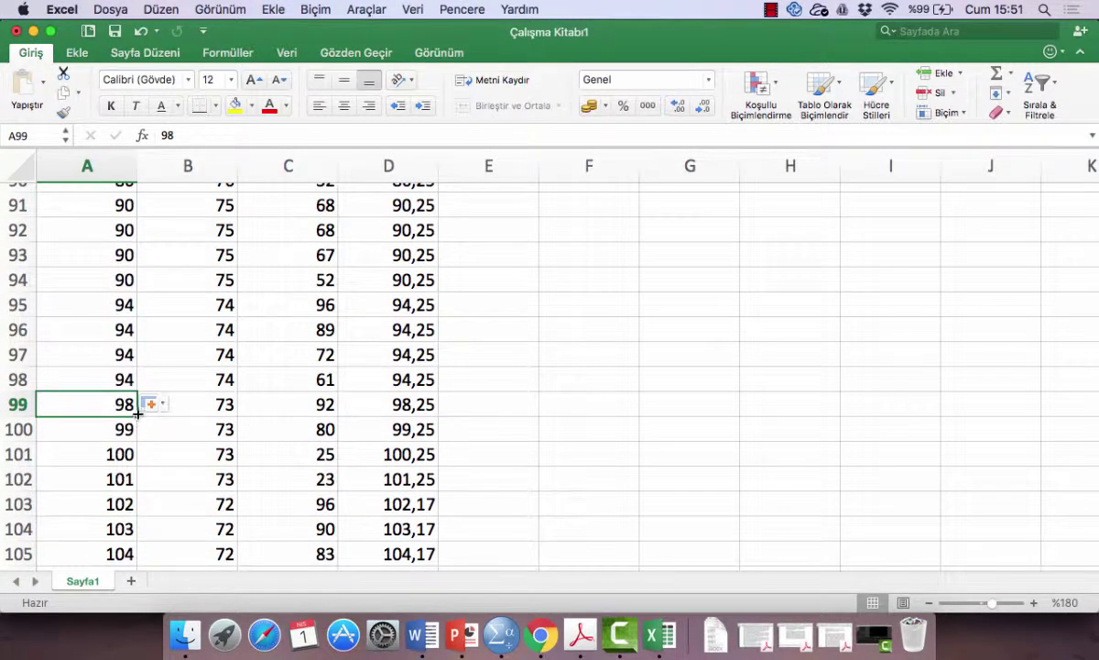
{"action": "left_click_drag", "start_coordinate": [138, 416], "coordinate": [140, 482]}
Set the sequence numbers in A104 to A108 to 102 for the remaining tied MuhNo scores of 72.
{"action": "scroll", "coordinate": [163, 513], "scroll_direction": "down", "scroll_amount": 3}
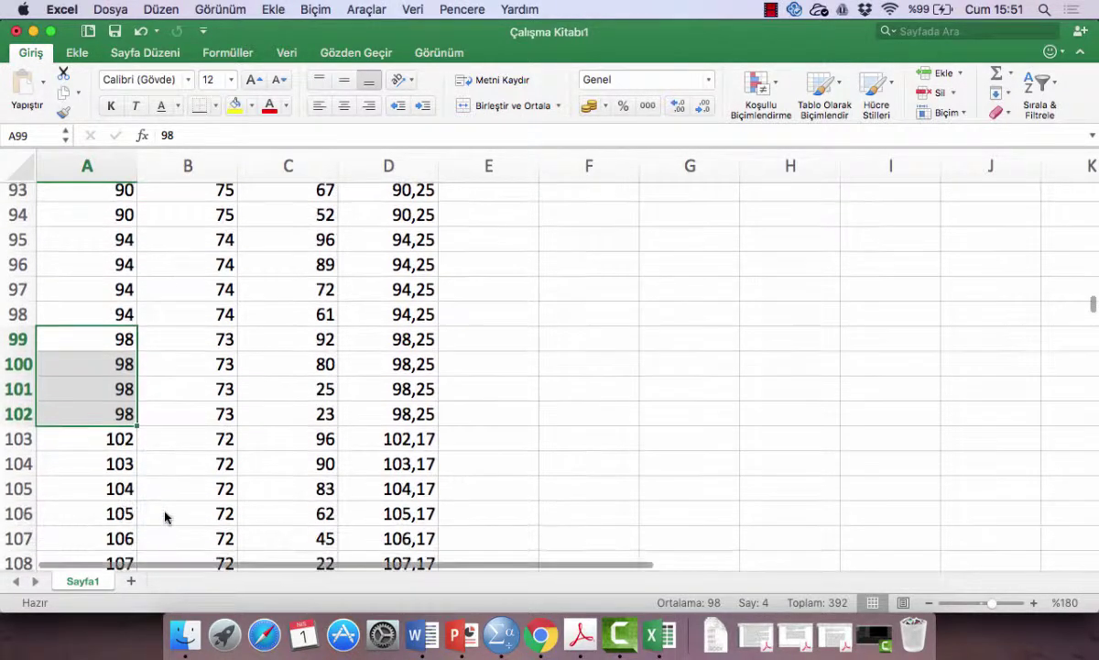
{"action": "left_click", "coordinate": [124, 404]}
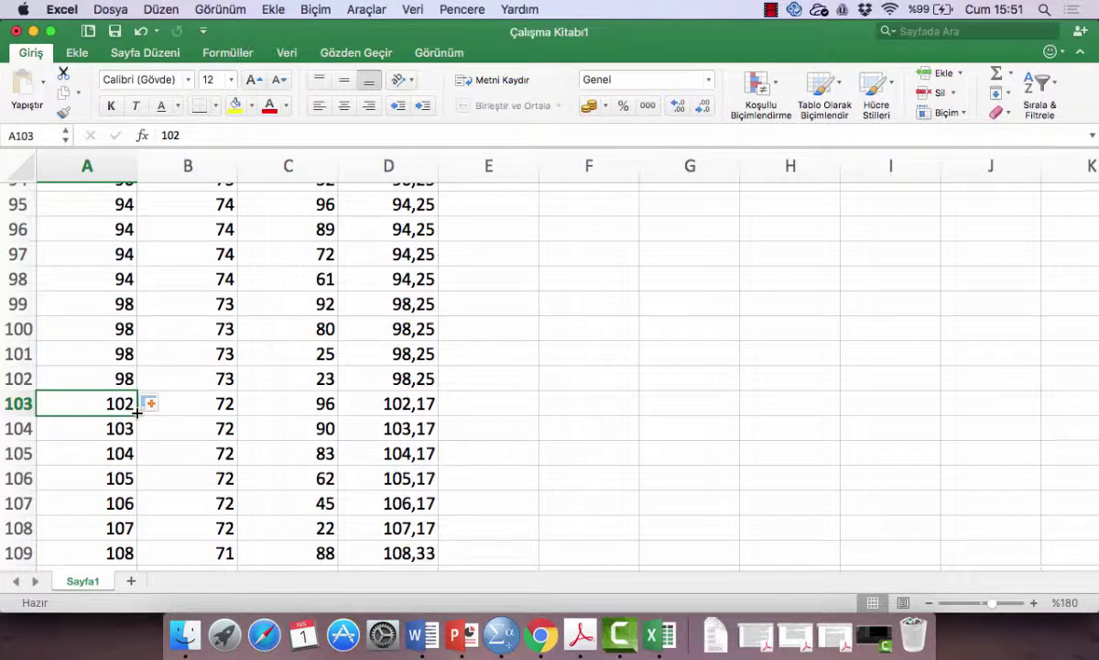
{"action": "left_click_drag", "start_coordinate": [136, 413], "coordinate": [136, 532]}
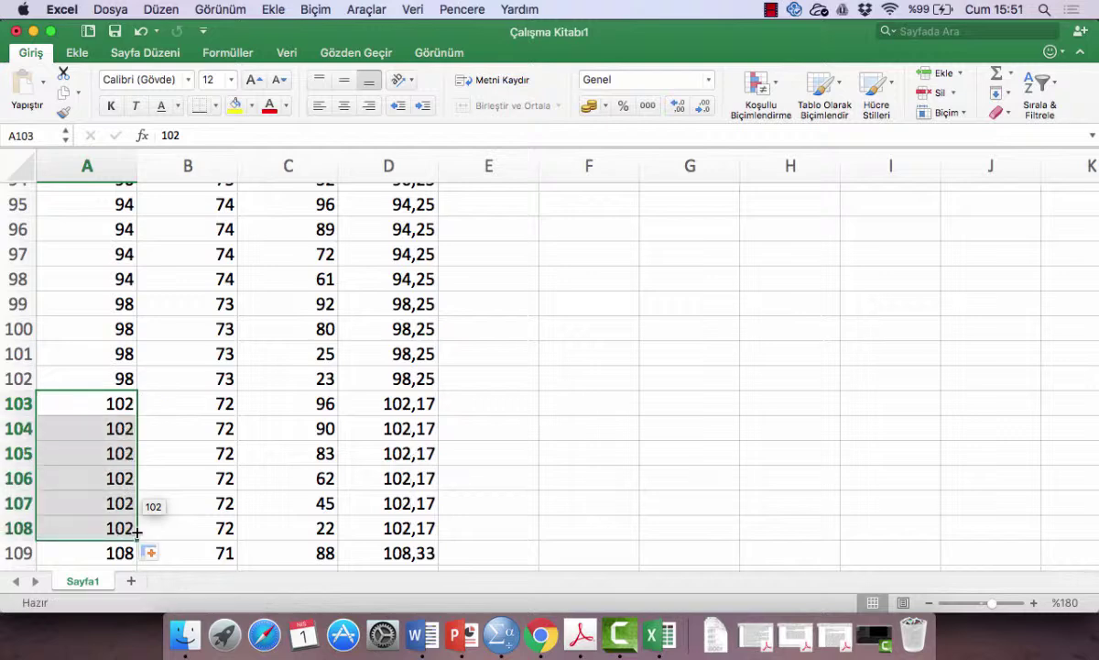
Set the sequence numbers in A110:A111 to 108 and in A114:A116 to 112 for the remaining tied MuhNo scores of 71 and 69.
{"action": "scroll", "coordinate": [177, 491], "scroll_direction": "down", "scroll_amount": 3}
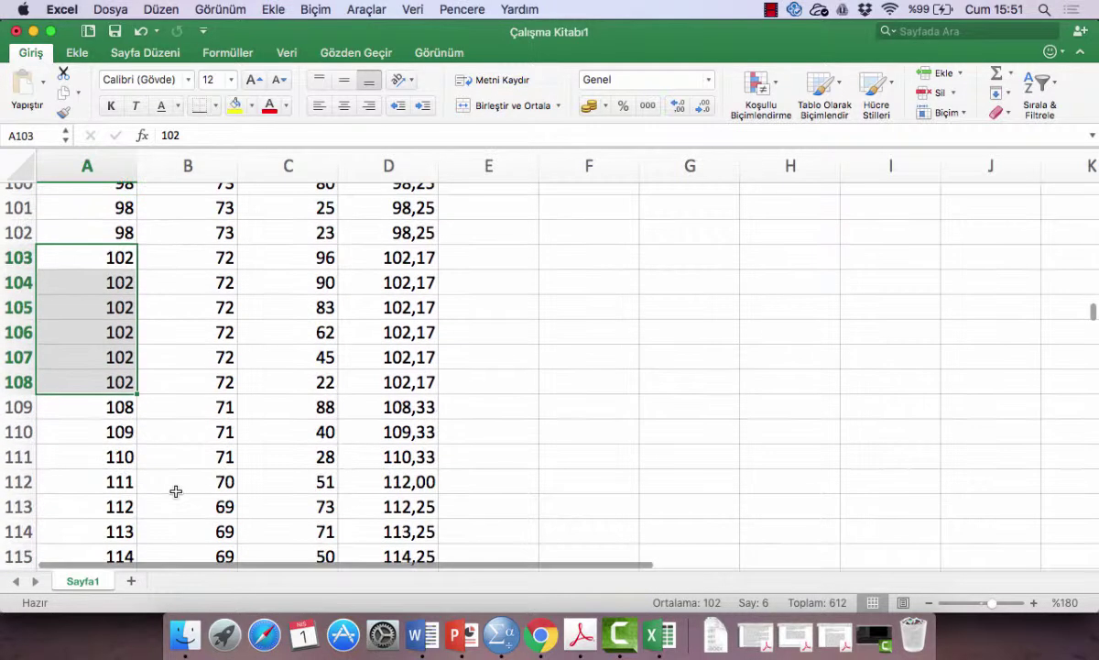
{"action": "left_click", "coordinate": [114, 409]}
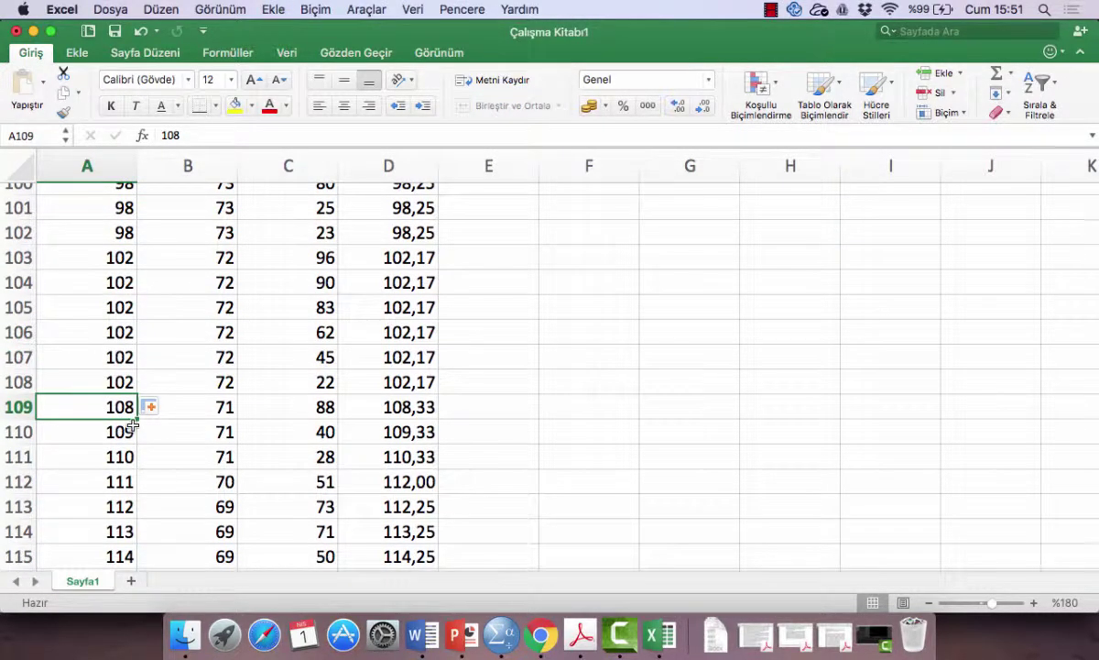
{"action": "left_click_drag", "start_coordinate": [136, 419], "coordinate": [137, 465]}
{"action": "left_click", "coordinate": [119, 506]}
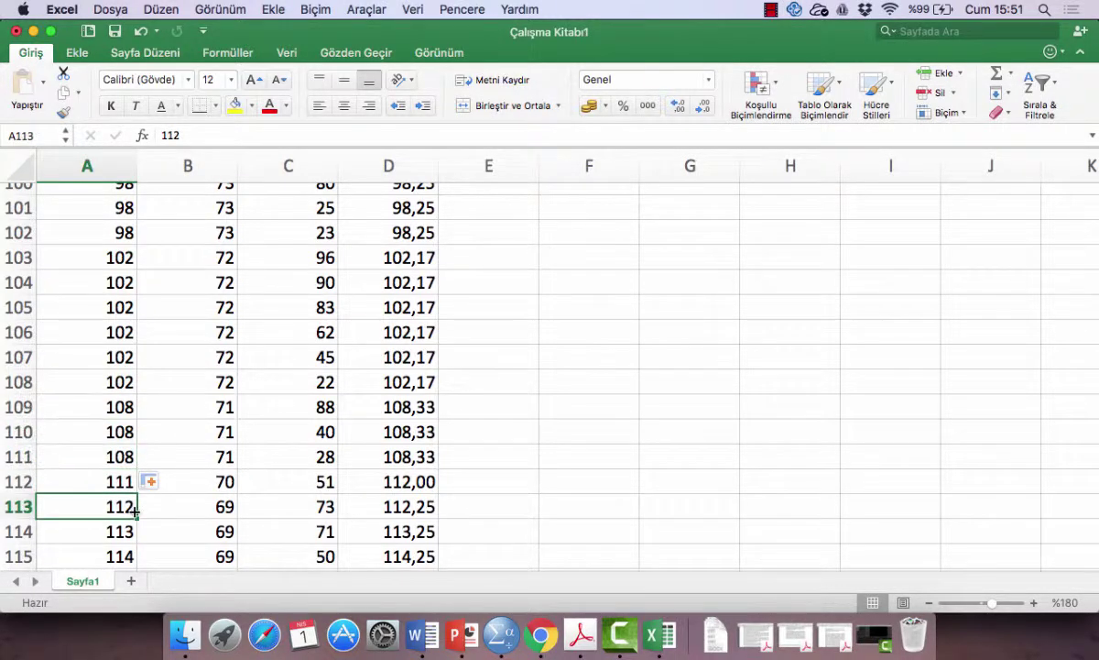
{"action": "left_click_drag", "start_coordinate": [134, 519], "coordinate": [139, 550]}
{"action": "scroll", "coordinate": [140, 553], "scroll_direction": "down", "scroll_amount": 3}
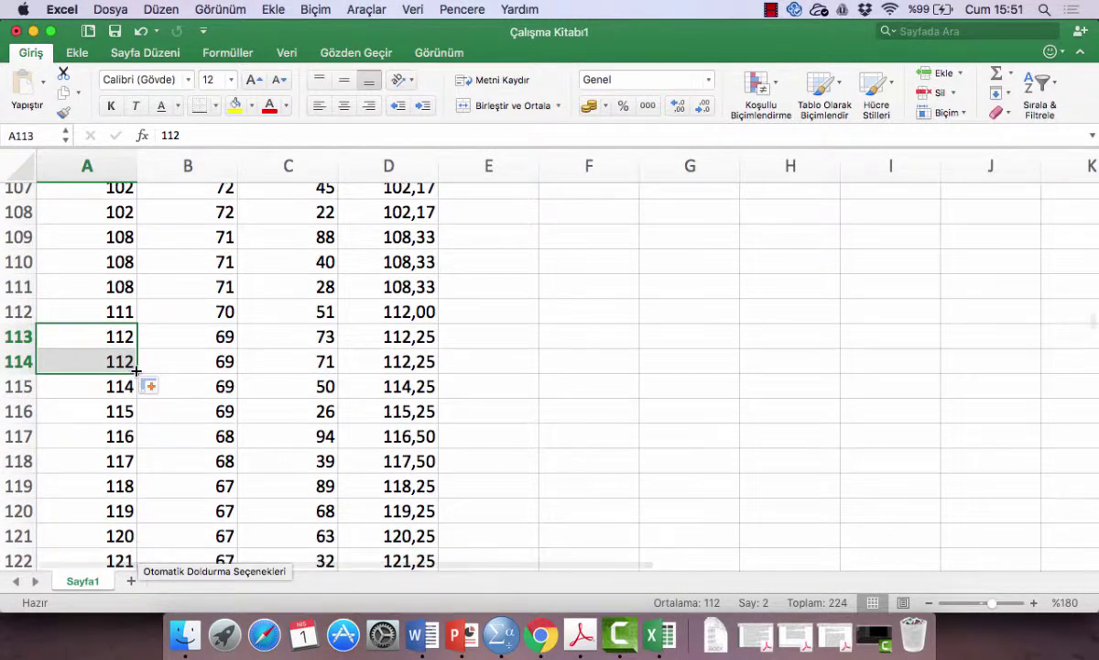
{"action": "left_click_drag", "start_coordinate": [136, 371], "coordinate": [133, 420]}
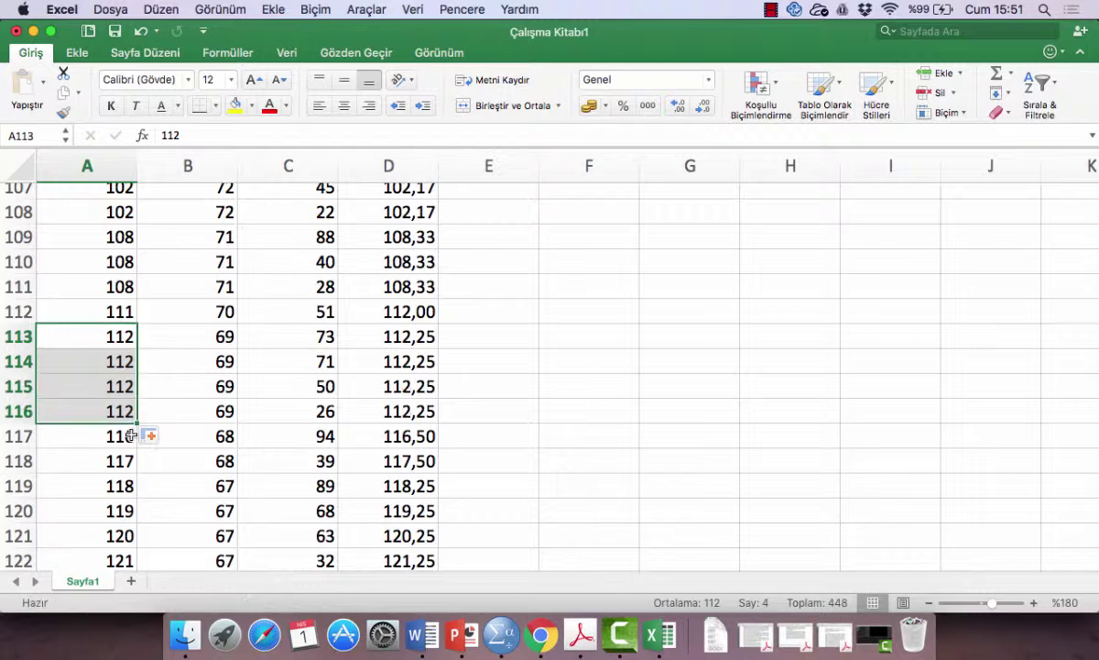
Set the sequence number in A118 to 116 and those in A120:A122 to 118 for the remaining tied MuhNo scores of 68 and 67.
{"action": "left_click", "coordinate": [127, 438]}
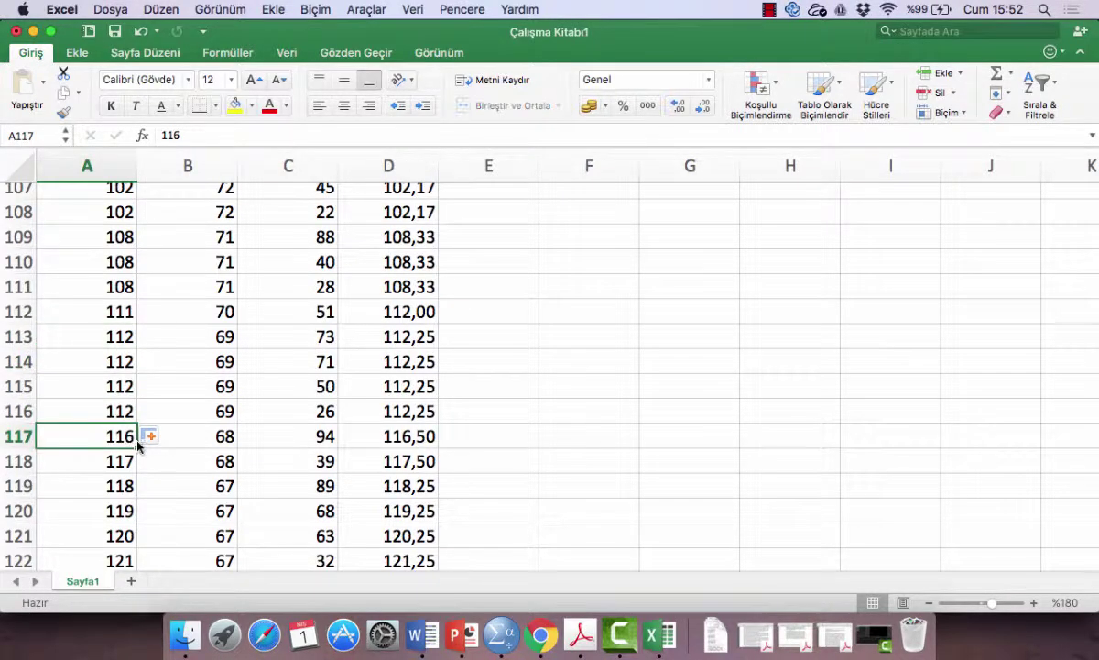
{"action": "left_click_drag", "start_coordinate": [138, 449], "coordinate": [129, 488]}
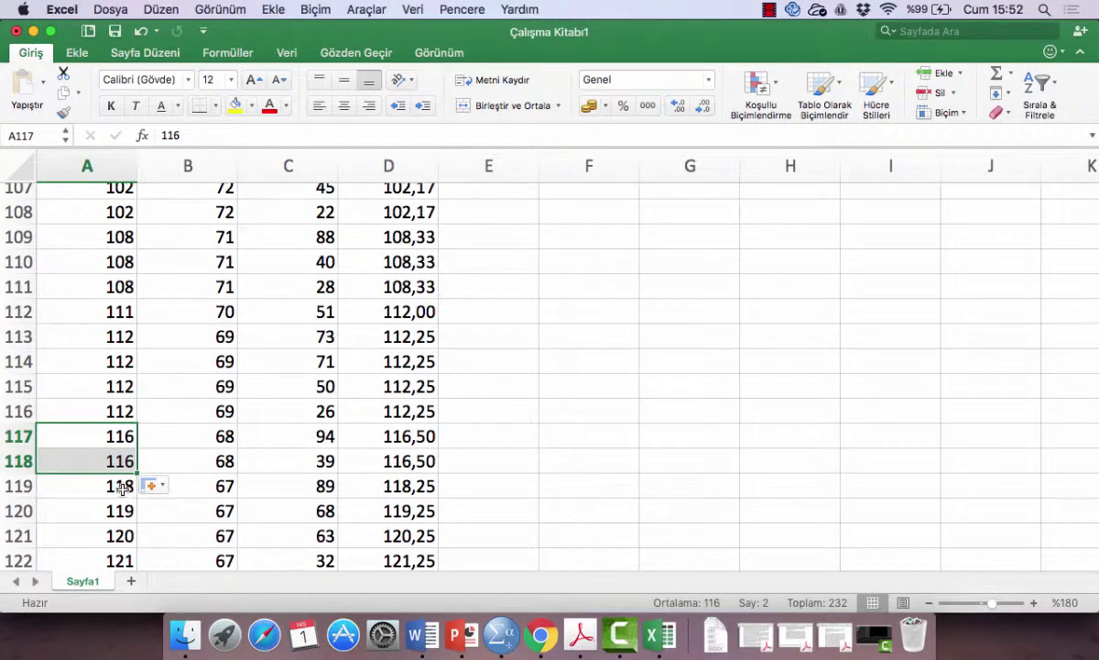
{"action": "left_click", "coordinate": [127, 487]}
{"action": "scroll", "coordinate": [183, 456], "scroll_direction": "down", "scroll_amount": 20}
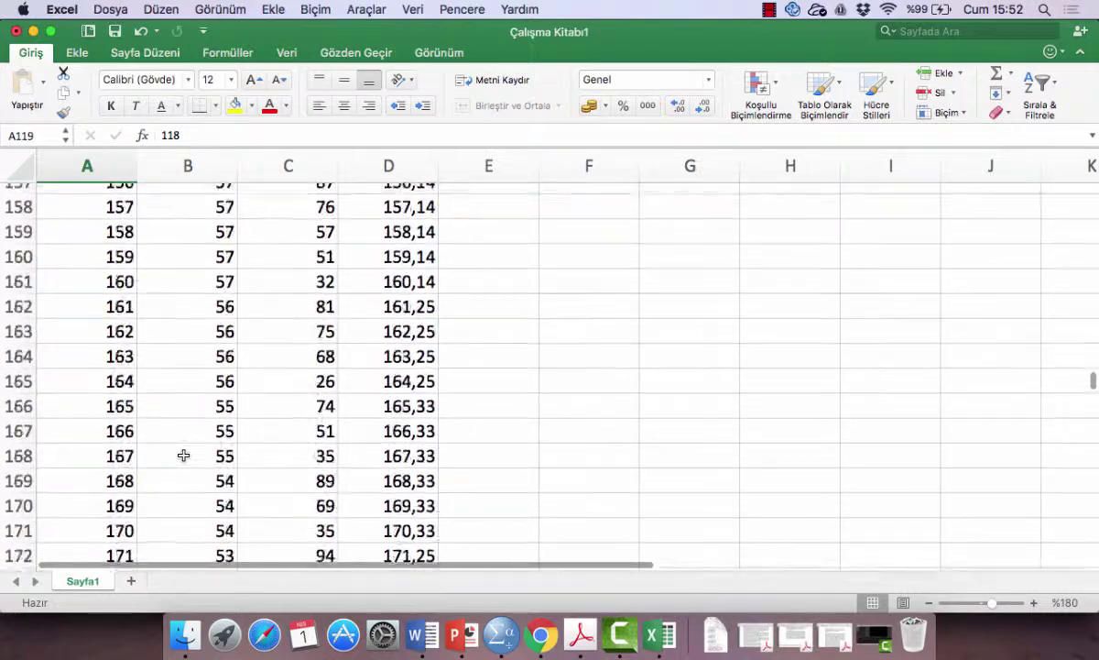
{"action": "scroll", "coordinate": [183, 455], "scroll_direction": "down", "scroll_amount": 20}
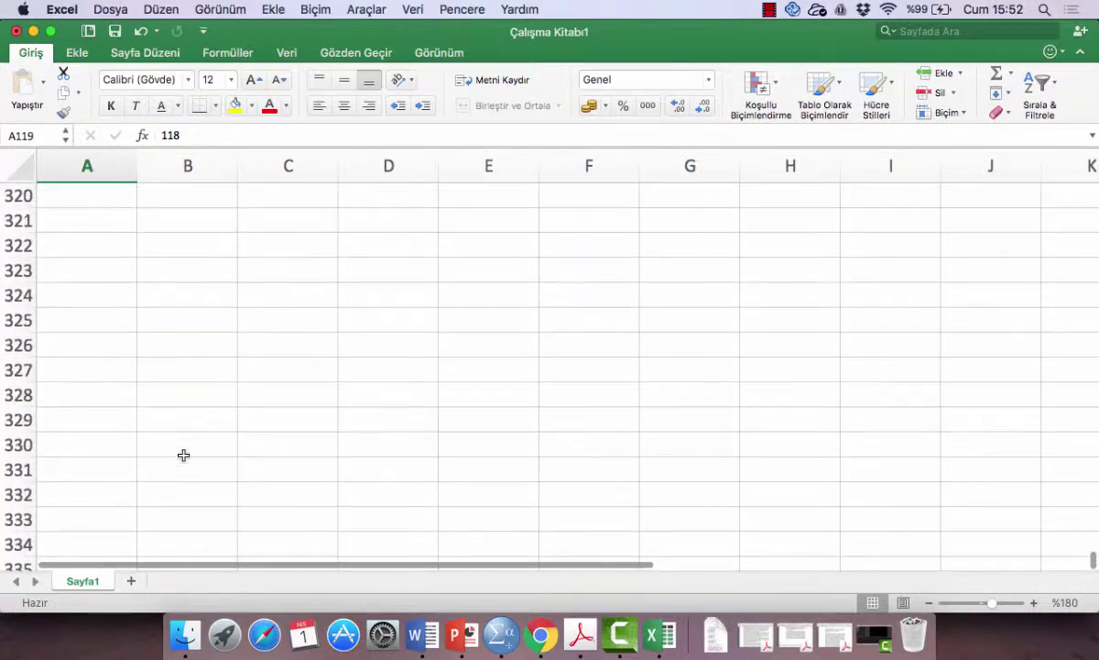
{"action": "scroll", "coordinate": [184, 456], "scroll_direction": "up", "scroll_amount": 7}
{"action": "scroll", "coordinate": [184, 455], "scroll_direction": "up", "scroll_amount": 20}
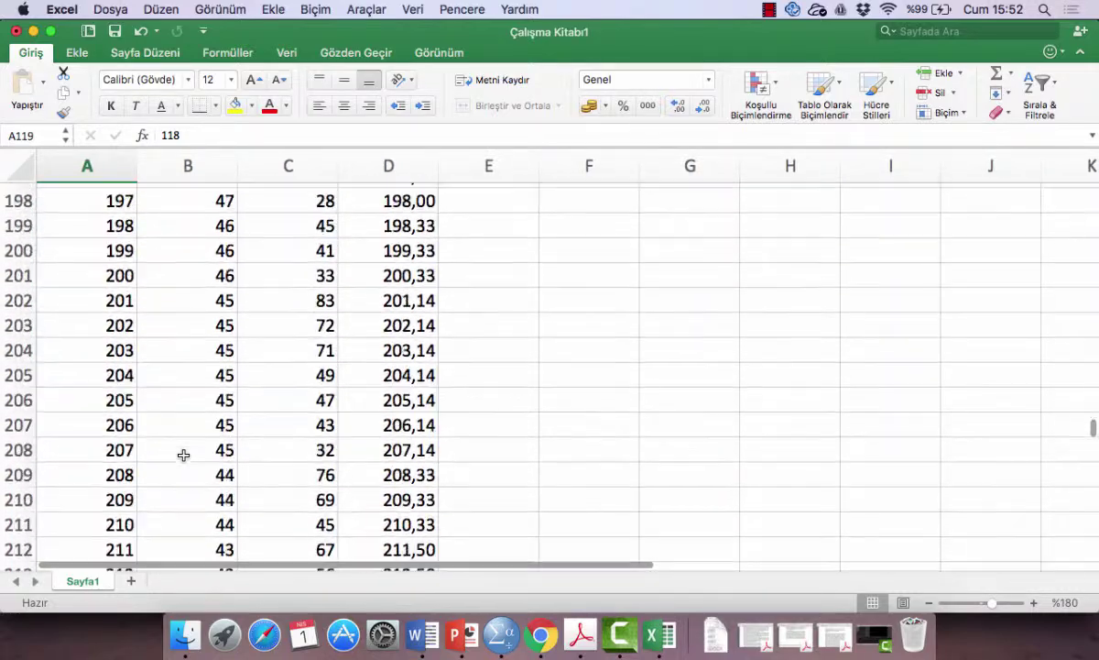
{"action": "scroll", "coordinate": [183, 456], "scroll_direction": "up", "scroll_amount": 16}
{"action": "scroll", "coordinate": [183, 455], "scroll_direction": "down", "scroll_amount": 5}
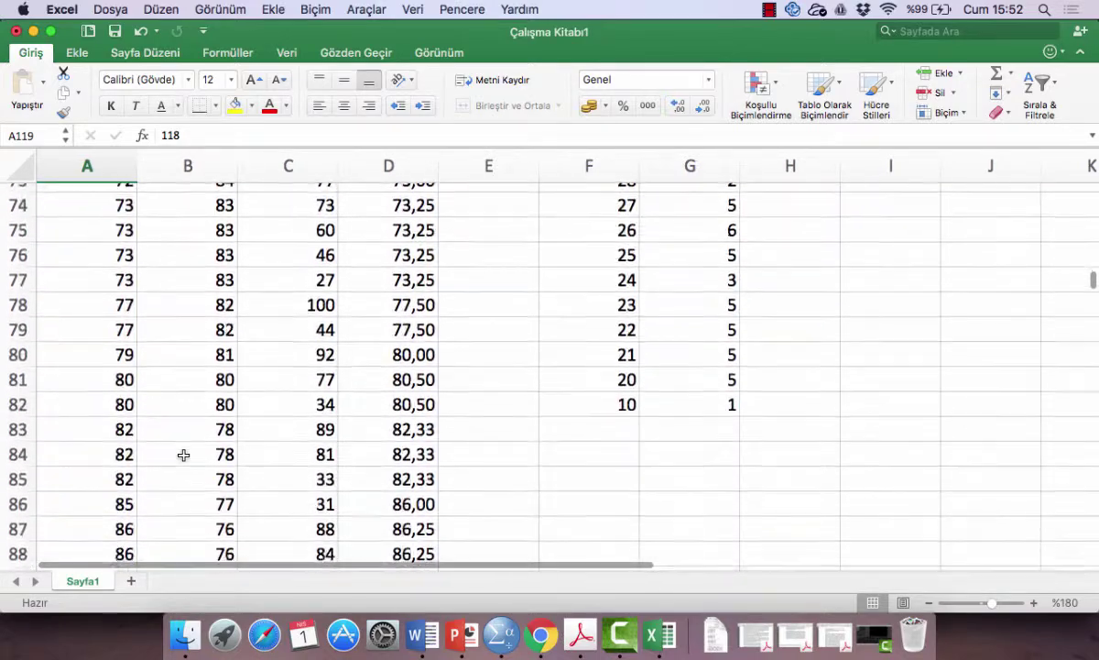
{"action": "scroll", "coordinate": [183, 455], "scroll_direction": "down", "scroll_amount": 6}
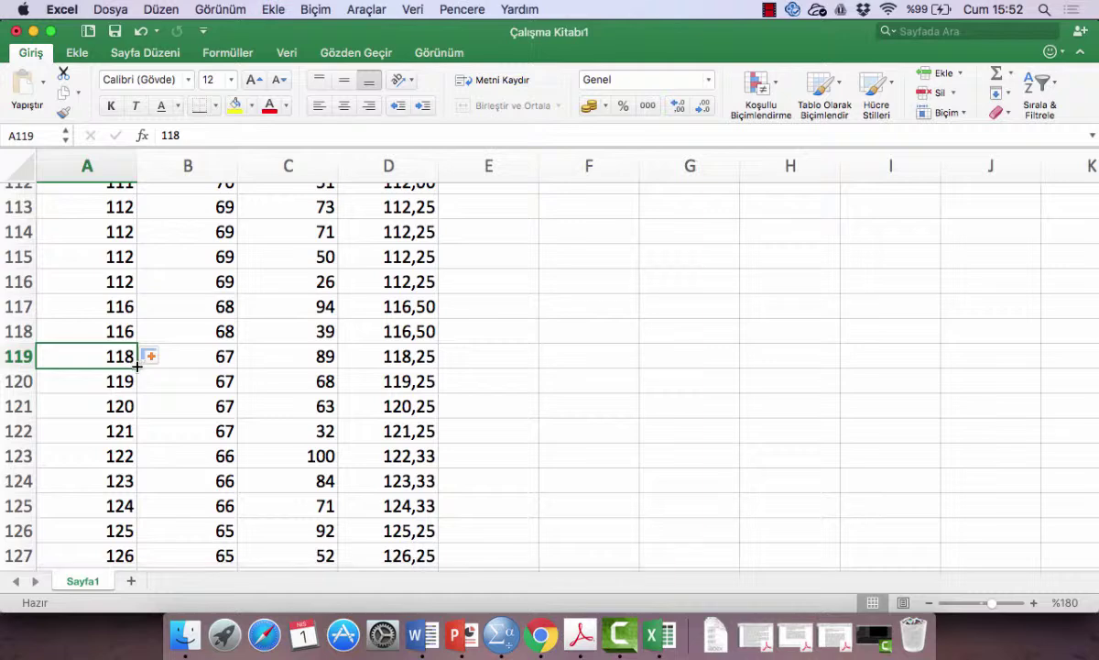
{"action": "left_click_drag", "start_coordinate": [137, 368], "coordinate": [163, 440]}
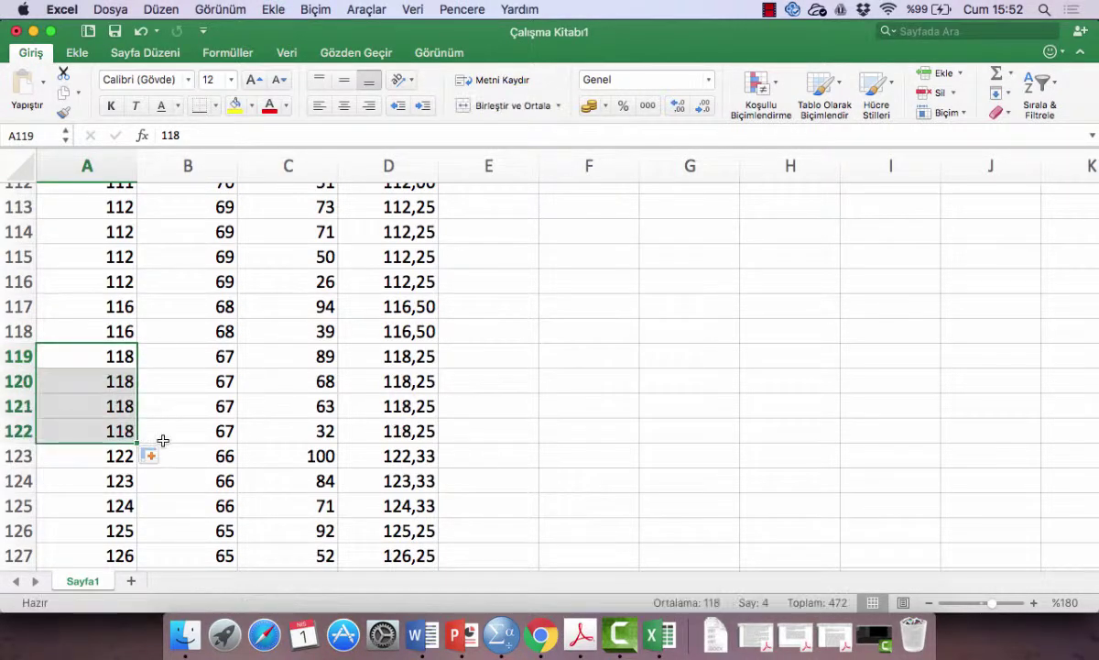
Set the sequence numbers in A124:A125 to 122 and in A127:A129 to 125 for the remaining tied MuhNo scores of 66 and 65.
{"action": "scroll", "coordinate": [192, 455], "scroll_direction": "down", "scroll_amount": 2}
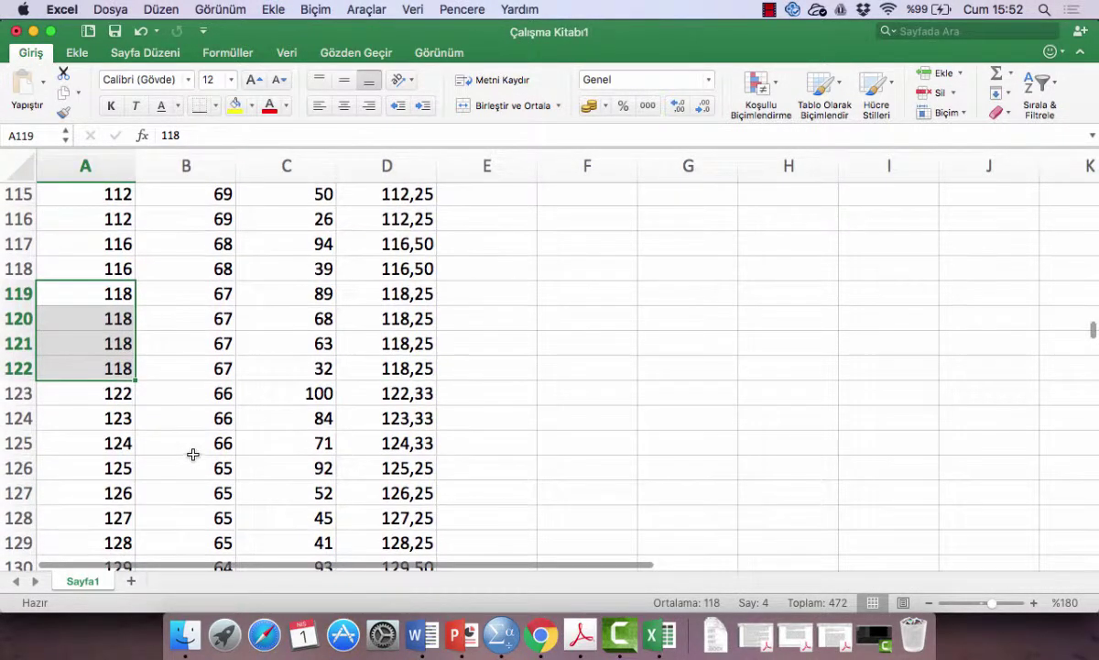
{"action": "left_click", "coordinate": [115, 393]}
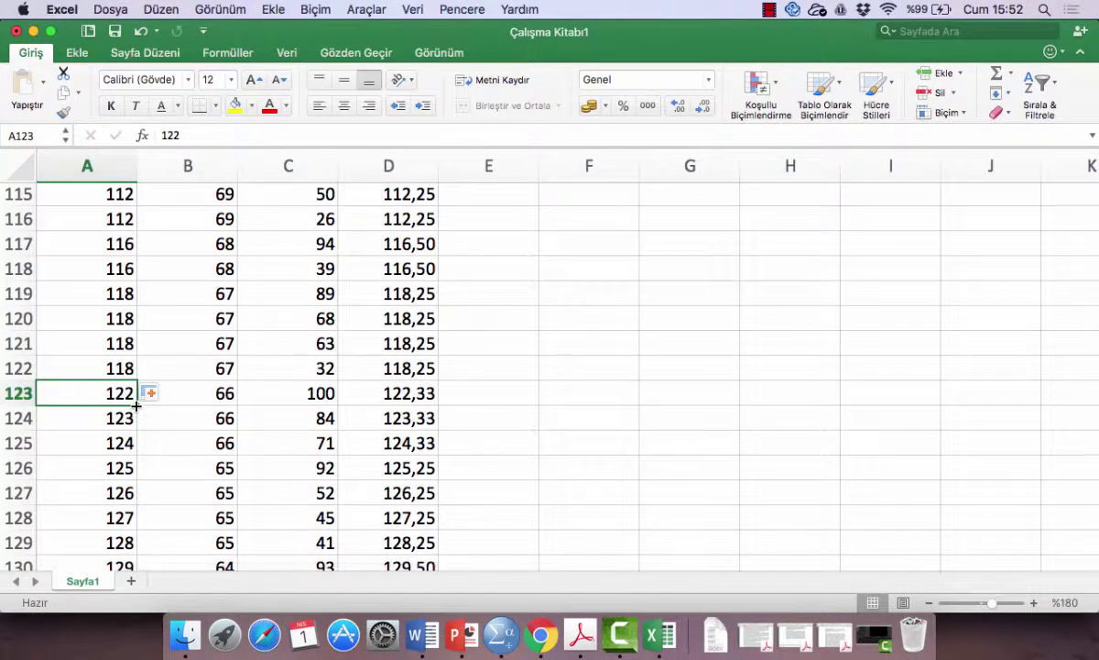
{"action": "left_click_drag", "start_coordinate": [136, 405], "coordinate": [136, 445]}
{"action": "left_click", "coordinate": [119, 468]}
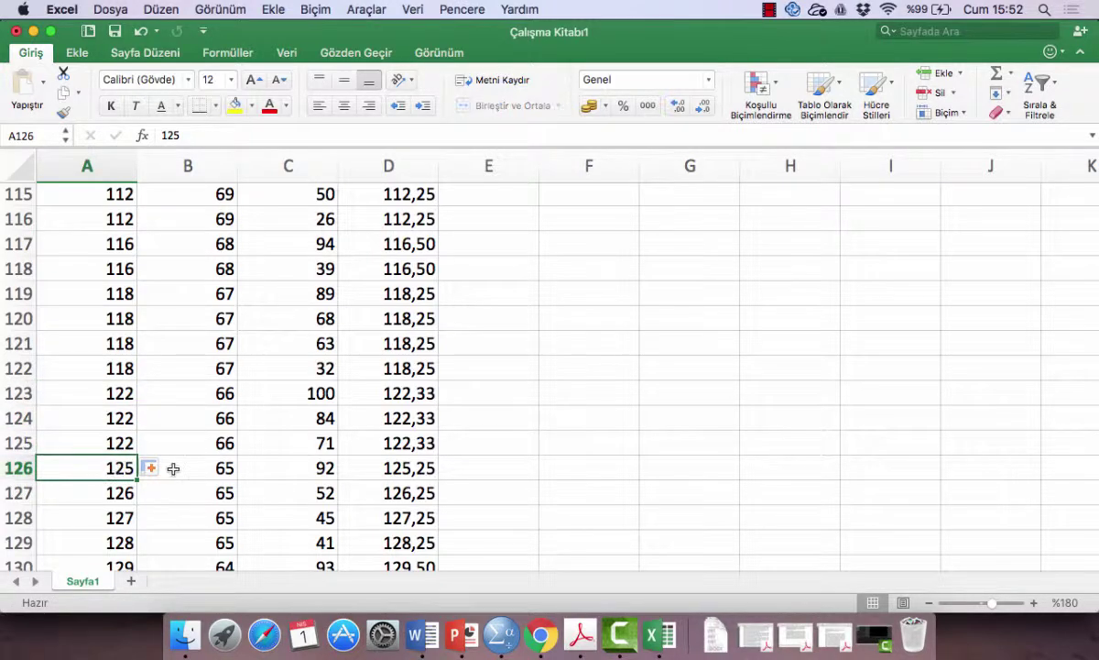
{"action": "scroll", "coordinate": [173, 468], "scroll_direction": "down", "scroll_amount": 4}
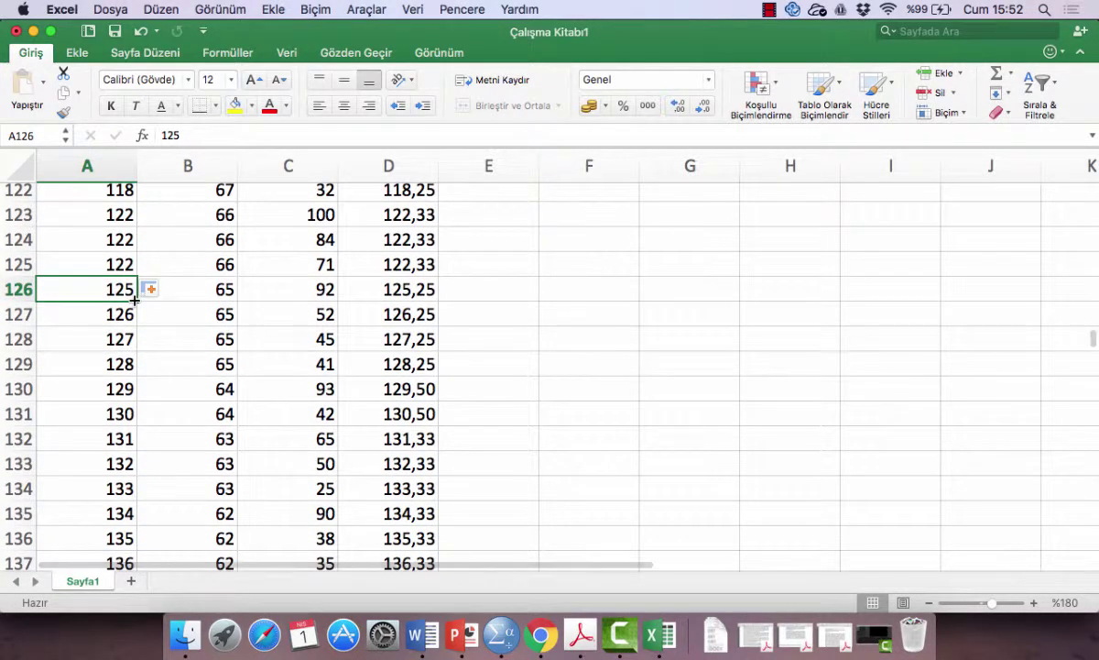
{"action": "left_click_drag", "start_coordinate": [135, 298], "coordinate": [135, 369]}
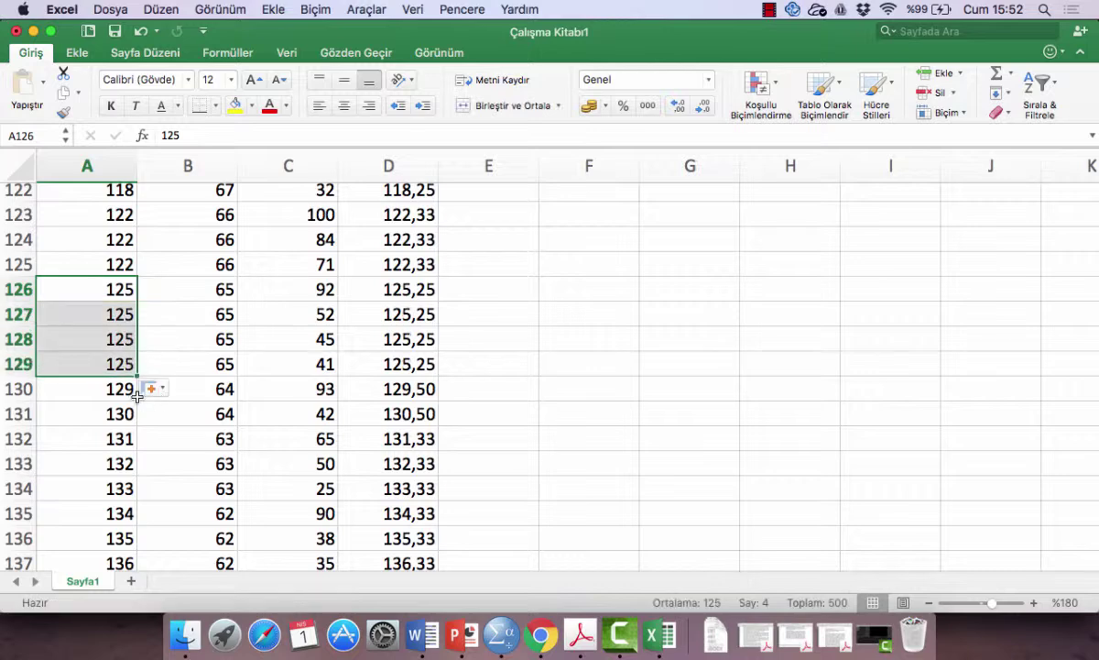
Set the sequence number in A131 to 129 and those in A133:A134 to 131 for the remaining tied MuhNo scores of 64 and 63.
{"action": "left_click", "coordinate": [138, 396]}
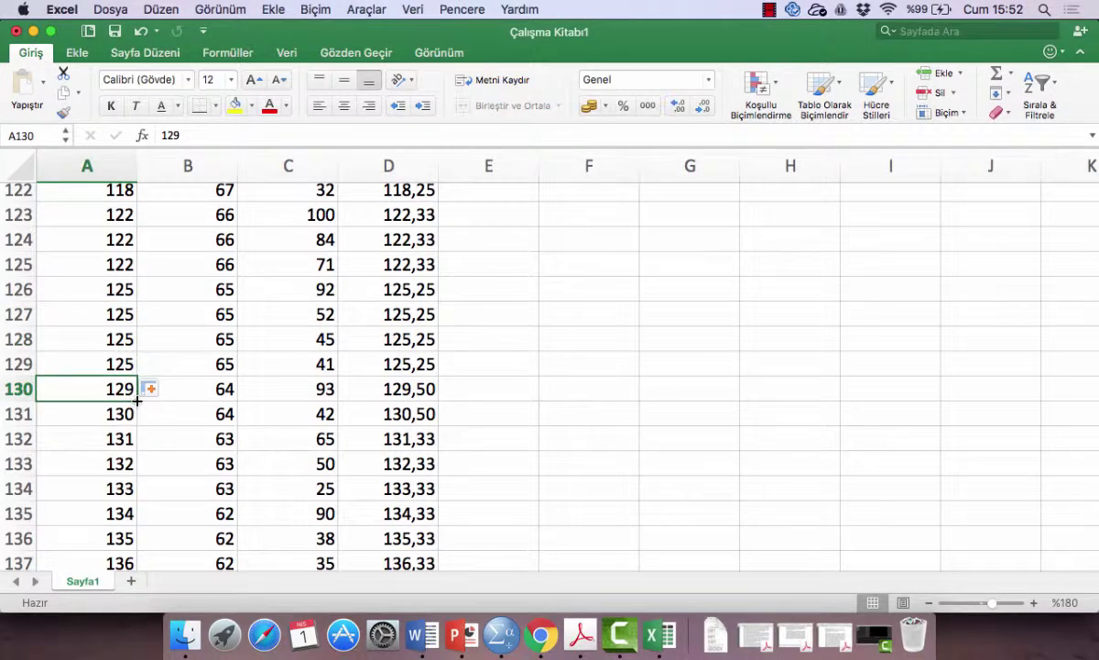
{"action": "left_click_drag", "start_coordinate": [137, 400], "coordinate": [147, 486]}
{"action": "left_click", "coordinate": [134, 438]}
Set the sequence numbers in A136:A137 to 134 and in A139:A143 to 137 for the remaining tied MuhNo scores of 62 and 61.
{"action": "scroll", "coordinate": [157, 481], "scroll_direction": "down", "scroll_amount": 5}
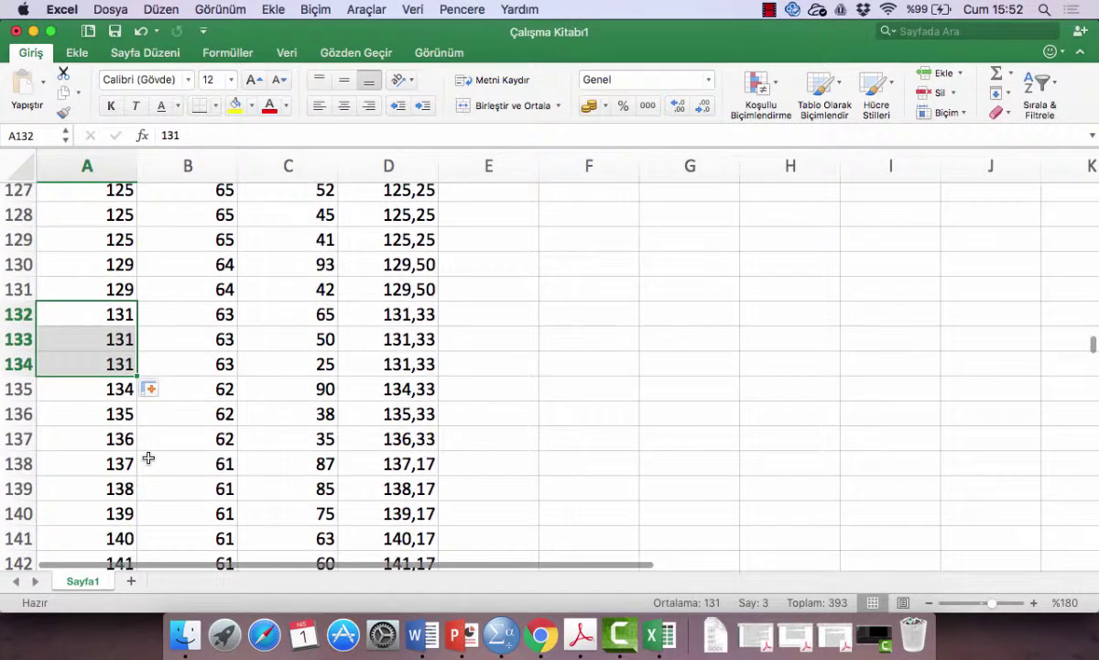
{"action": "left_click", "coordinate": [122, 387]}
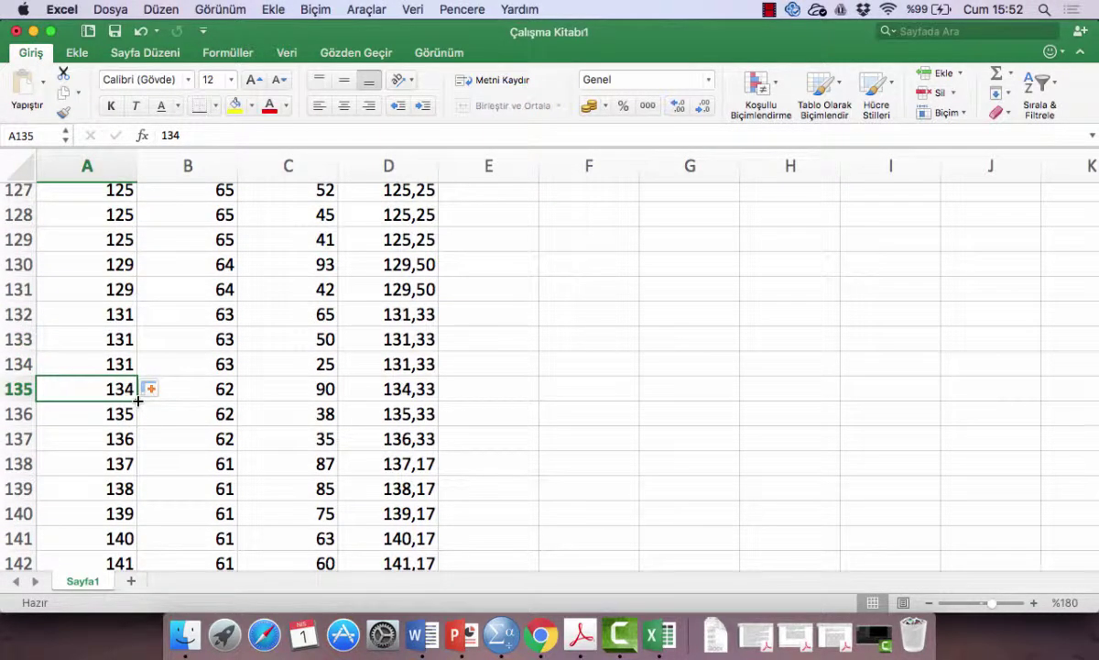
{"action": "left_click_drag", "start_coordinate": [137, 399], "coordinate": [139, 442]}
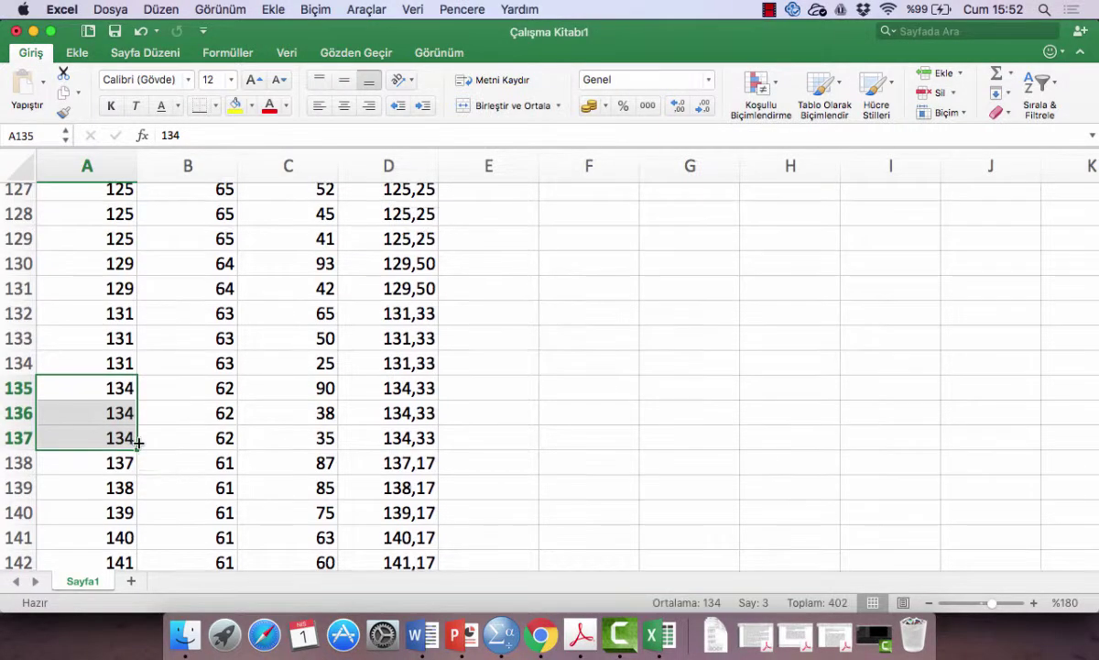
{"action": "scroll", "coordinate": [140, 444], "scroll_direction": "down", "scroll_amount": 5}
{"action": "left_click", "coordinate": [120, 350]}
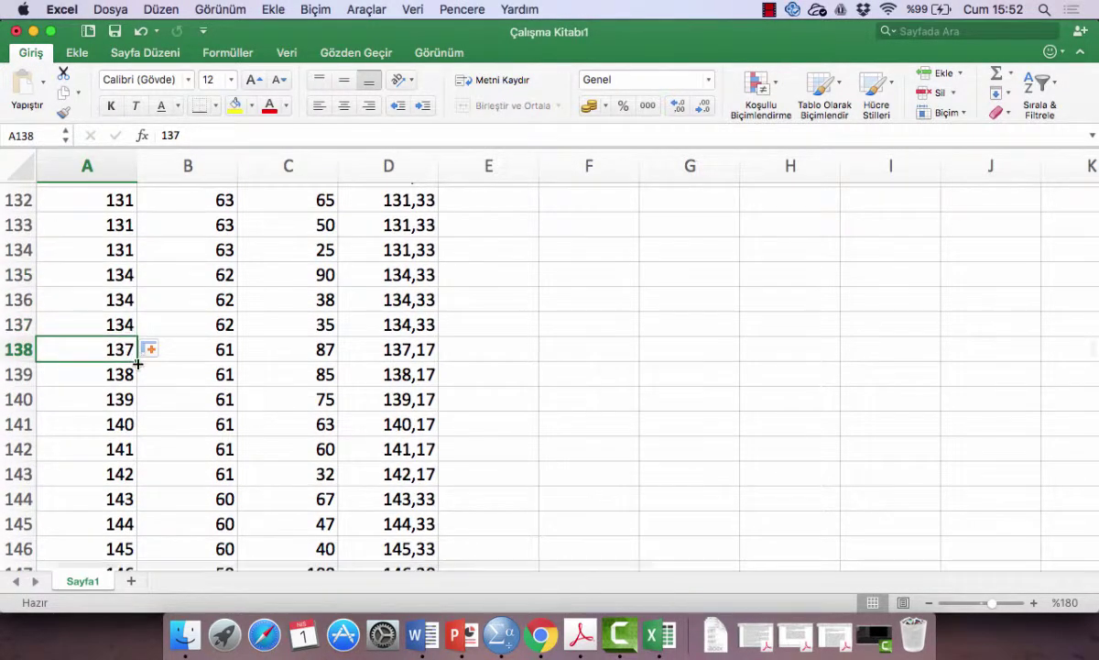
{"action": "left_click_drag", "start_coordinate": [138, 364], "coordinate": [140, 478]}
Set the sequence numbers in A145:A146 to 143 for the remaining tied MuhNo scores of 60.
{"action": "scroll", "coordinate": [187, 462], "scroll_direction": "down", "scroll_amount": 5}
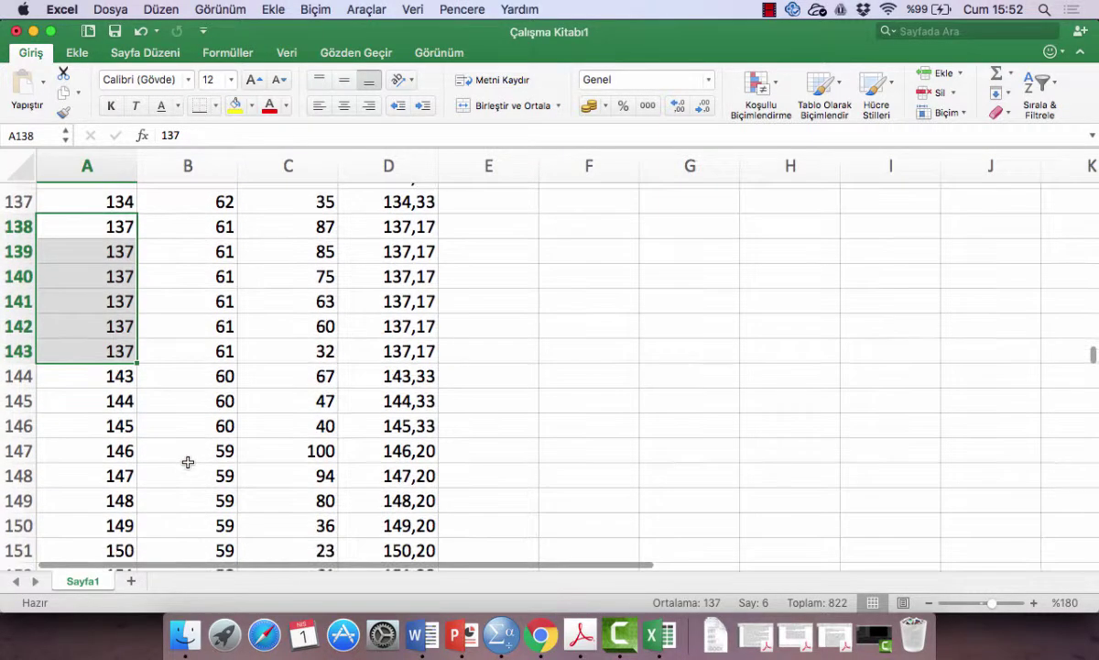
{"action": "left_click", "coordinate": [118, 376]}
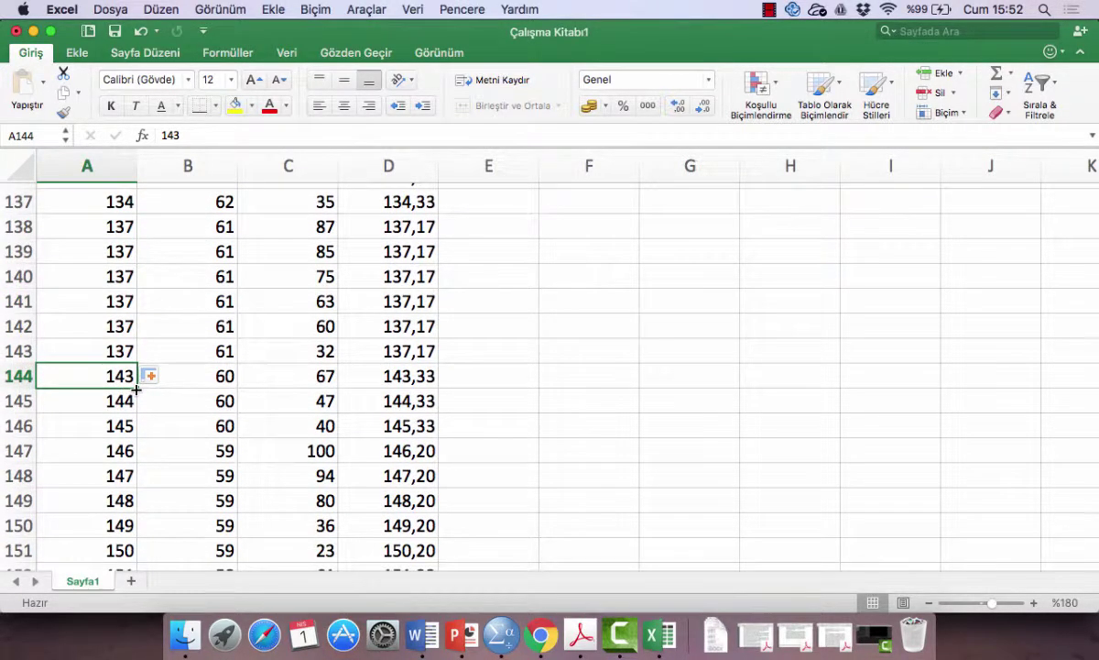
{"action": "left_click_drag", "start_coordinate": [136, 389], "coordinate": [137, 439]}
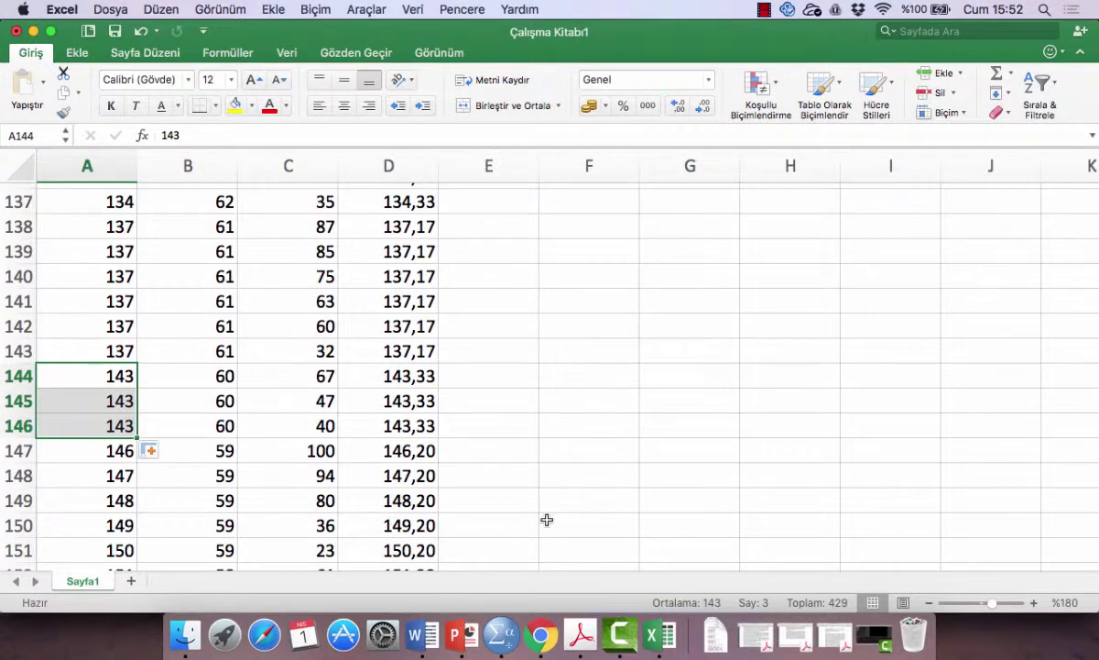
Switch to the Korelasyon_odev.sav dataset in SPSS, select the muhgiris_sirali variable and open the Bivariate Correlations analysis.
{"action": "left_click", "coordinate": [501, 637]}
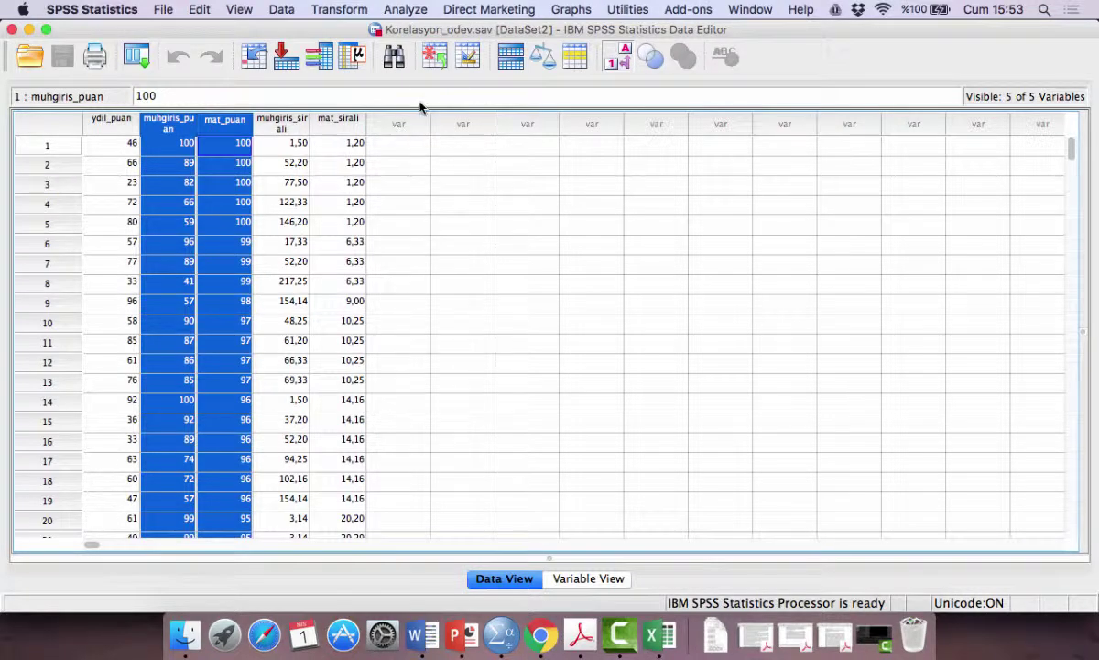
{"action": "left_click", "coordinate": [290, 128]}
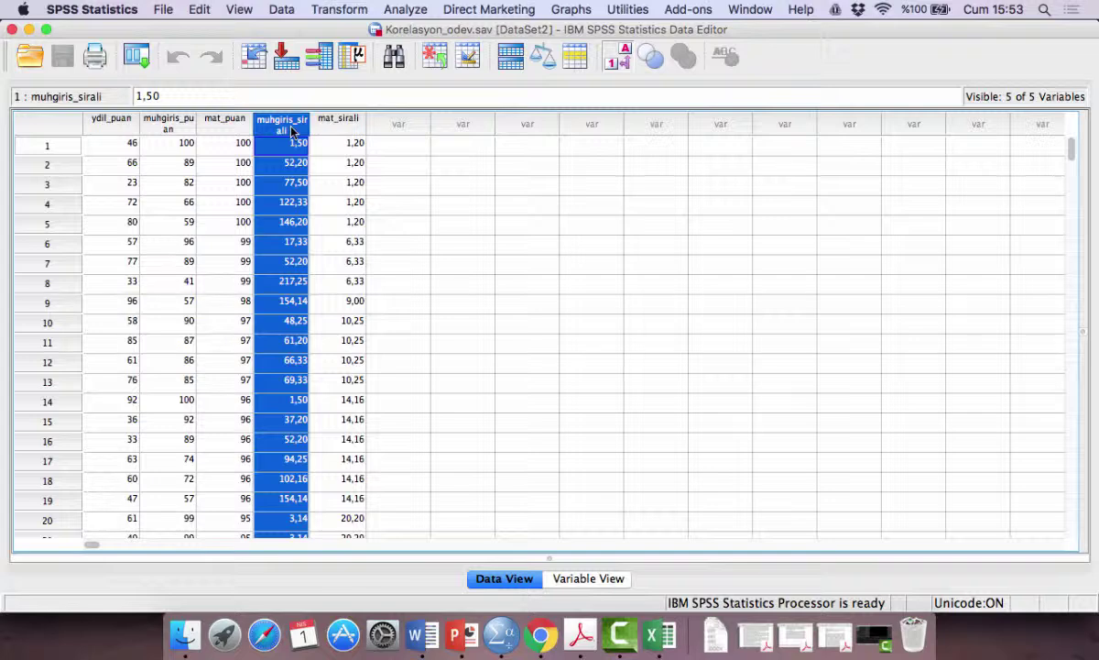
{"action": "left_click", "coordinate": [408, 10]}
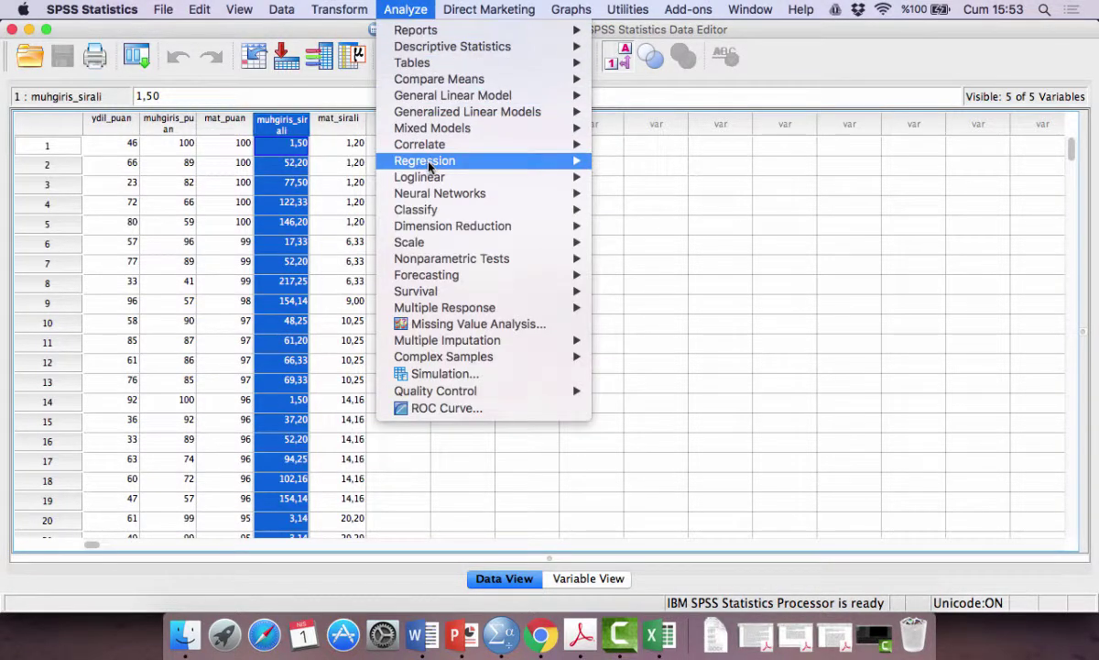
{"action": "mouse_move", "coordinate": [434, 148]}
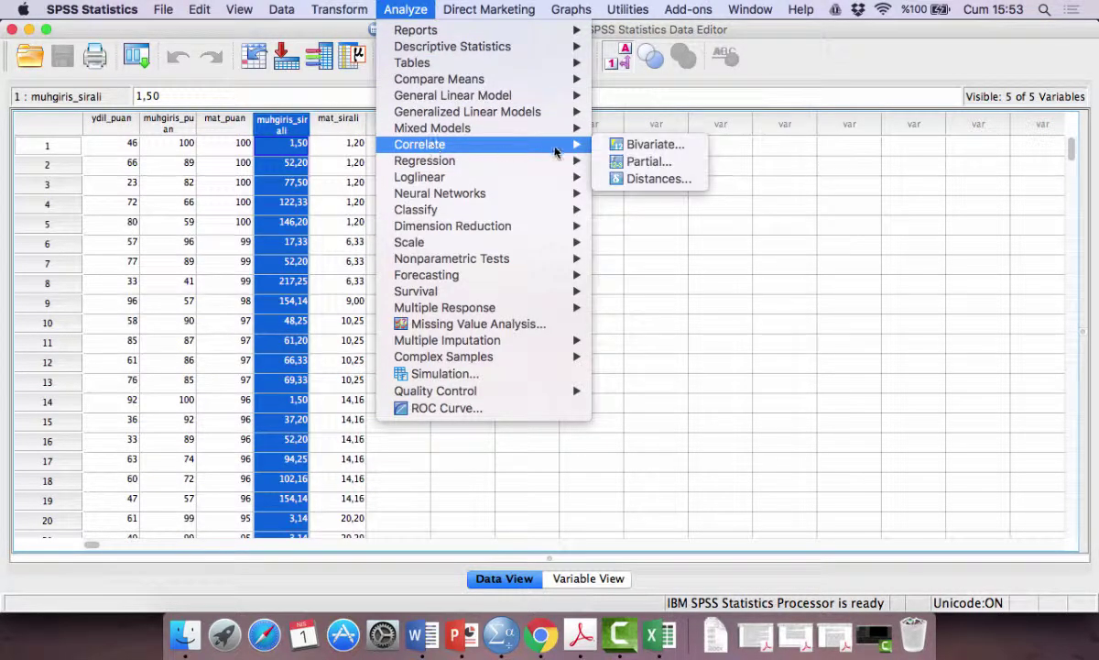
{"action": "left_click", "coordinate": [644, 149]}
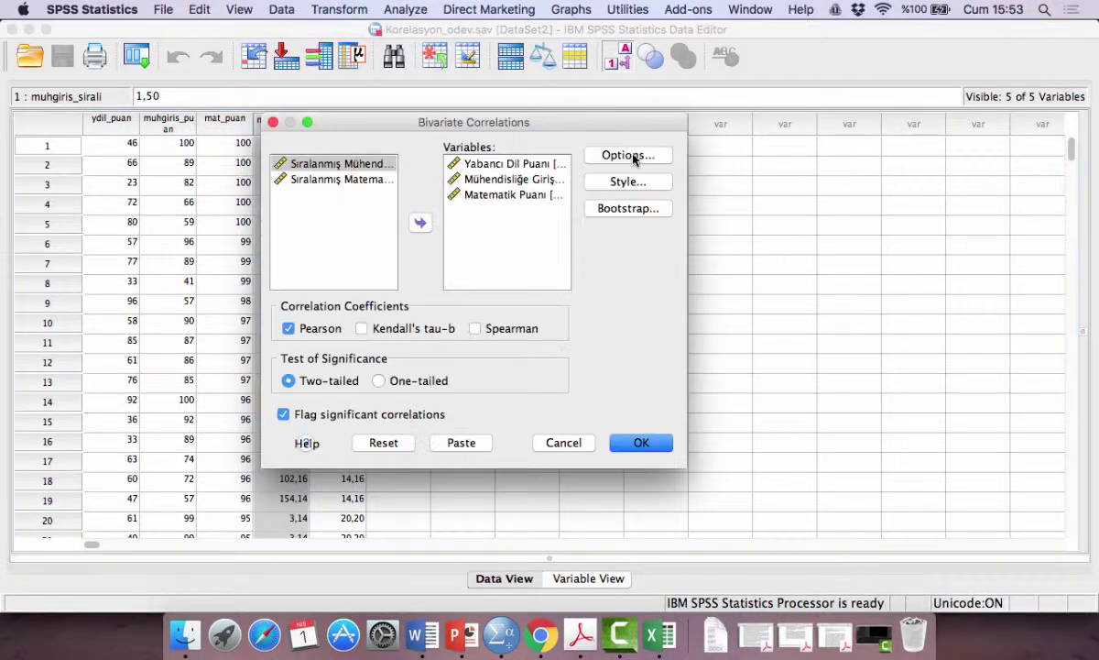
Remove the unranked mathematics, engineering introduction and foreign language scores from the variables of the bivariate correlation.
{"action": "left_click", "coordinate": [475, 194]}
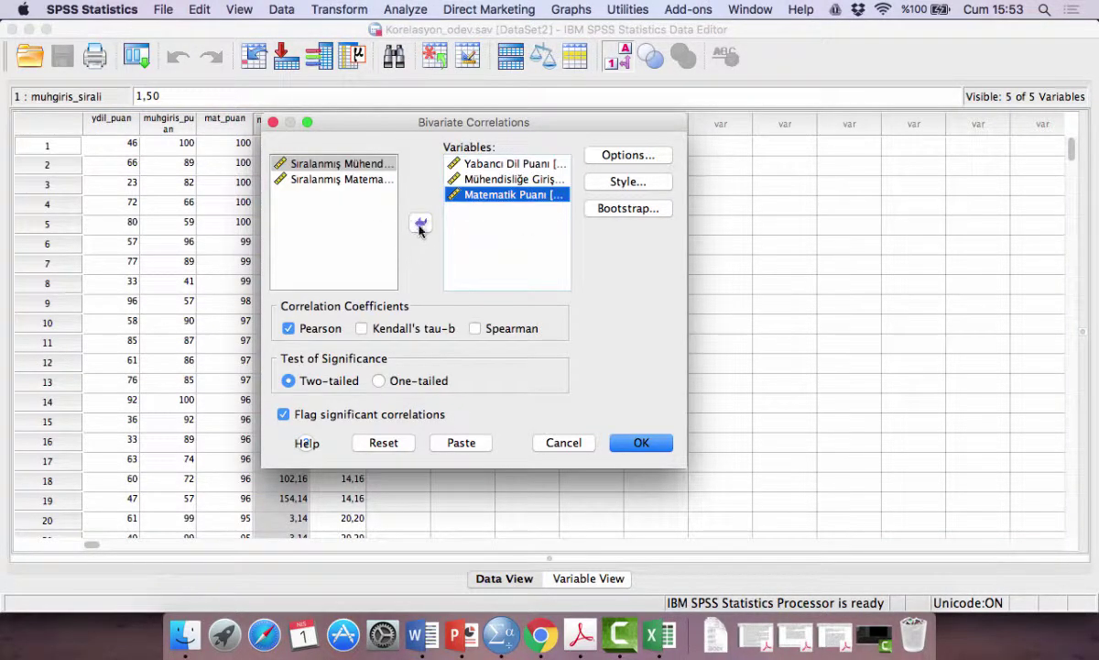
{"action": "left_click", "coordinate": [420, 223]}
{"action": "left_click", "coordinate": [481, 180]}
{"action": "left_click", "coordinate": [420, 223]}
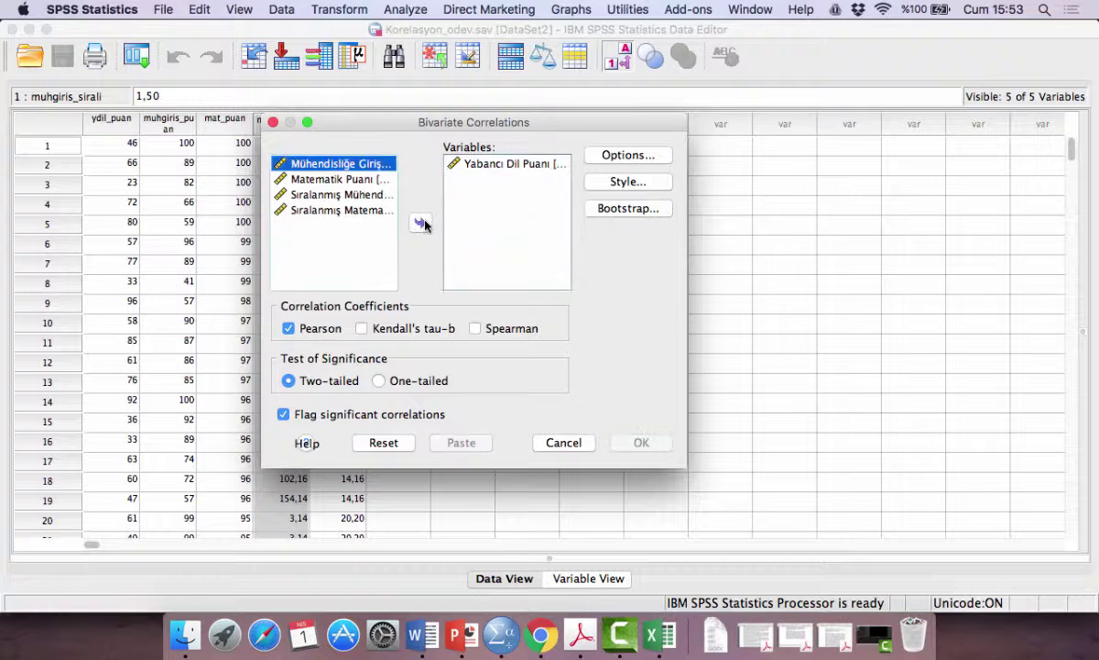
{"action": "left_click", "coordinate": [449, 163]}
{"action": "left_click", "coordinate": [422, 223]}
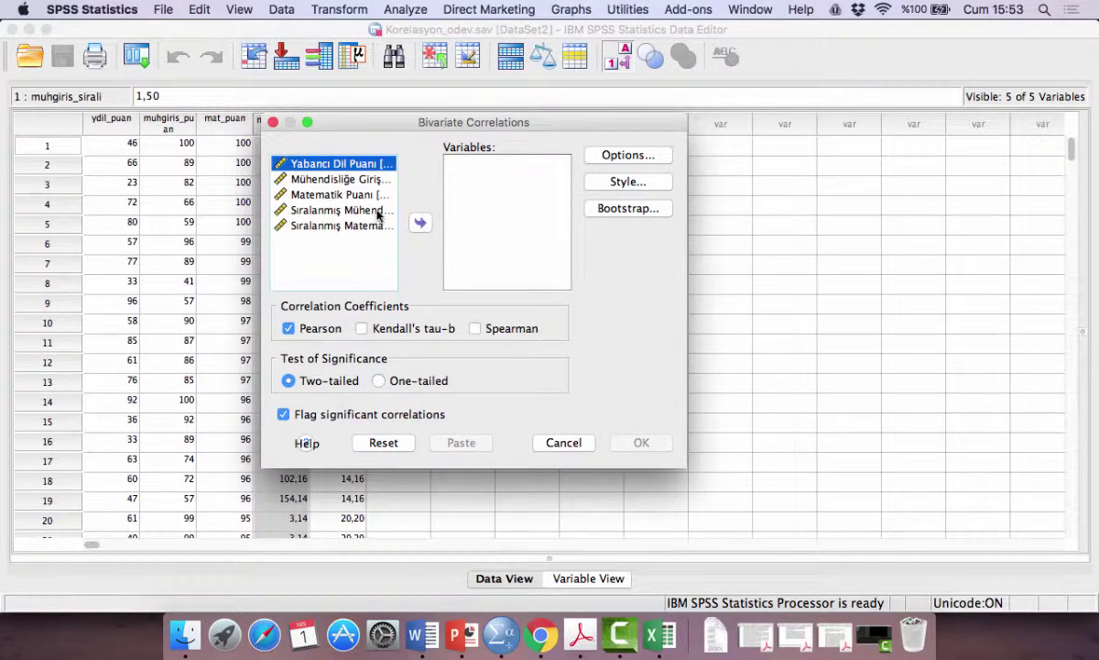
Add the ranked engineering introduction and ranked mathematics scores to the variables of the bivariate correlation.
{"action": "left_click", "coordinate": [369, 210]}
{"action": "left_click", "coordinate": [420, 223]}
{"action": "left_click", "coordinate": [383, 211]}
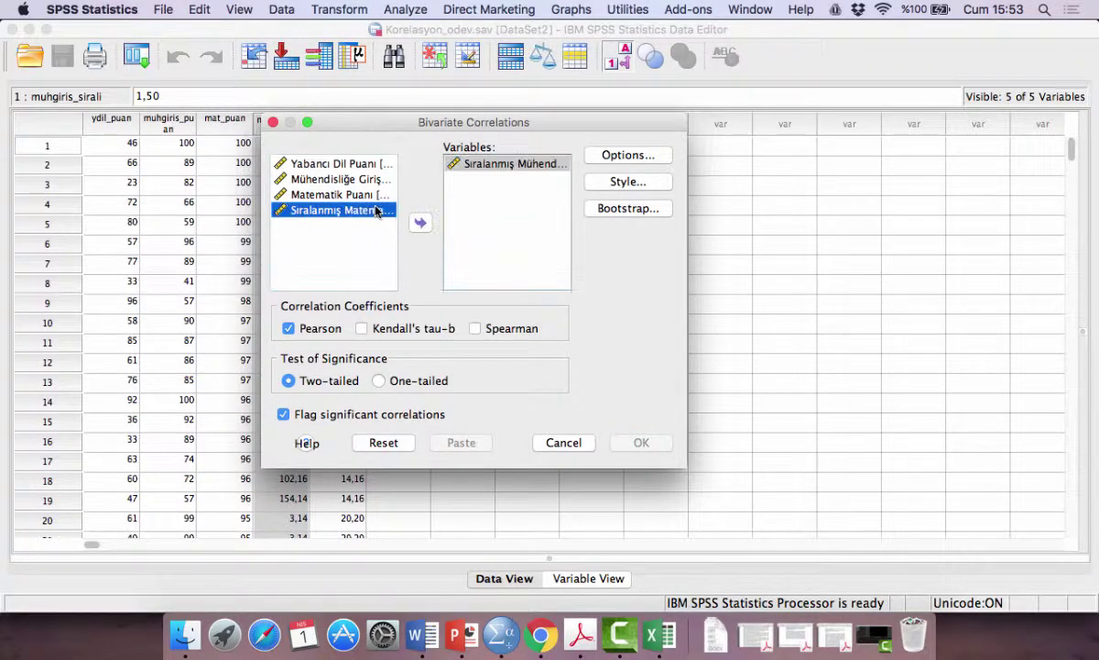
{"action": "left_click", "coordinate": [420, 223]}
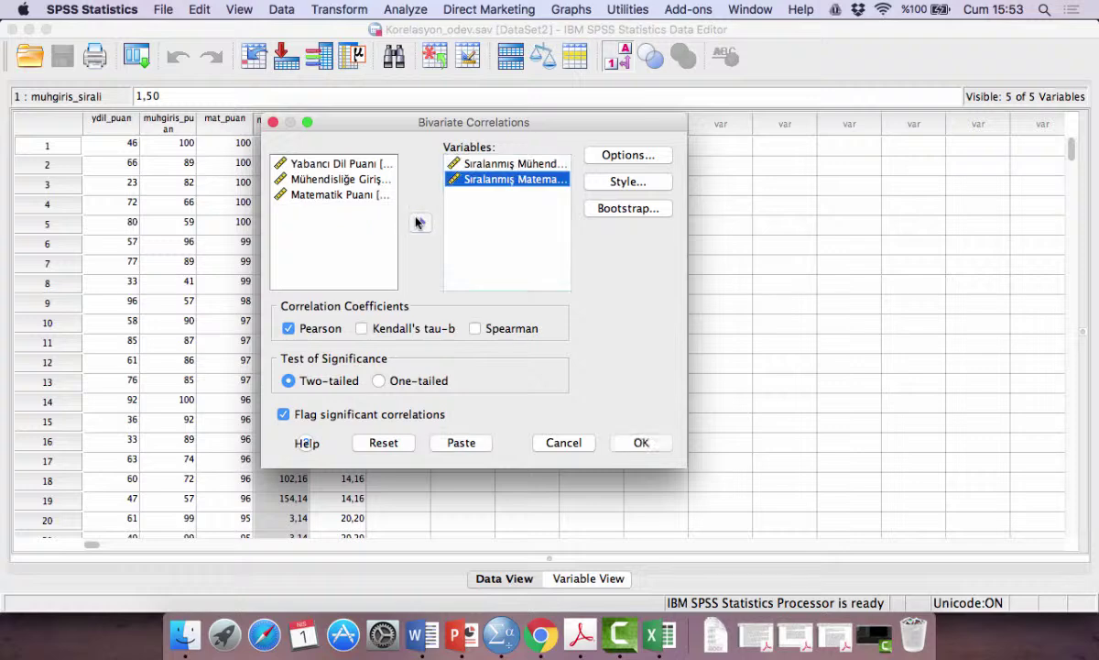
Choose Spearman instead of Pearson as the correlation coefficient and run the two-tailed bivariate correlation.
{"action": "left_click", "coordinate": [475, 329]}
{"action": "left_click", "coordinate": [288, 327]}
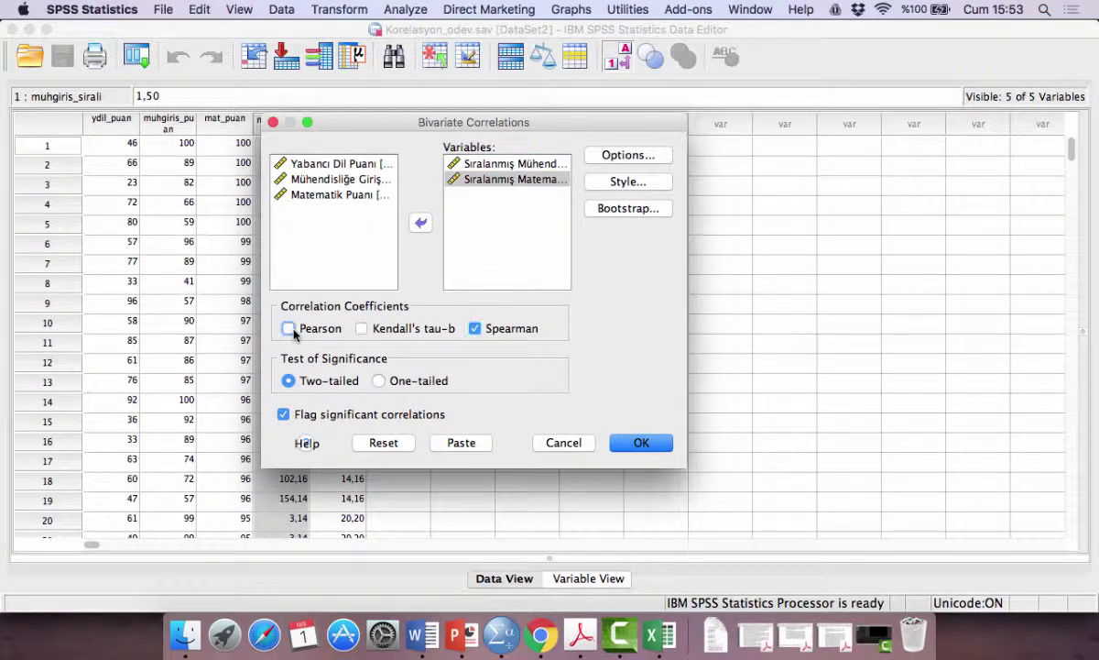
{"action": "left_click", "coordinate": [642, 444]}
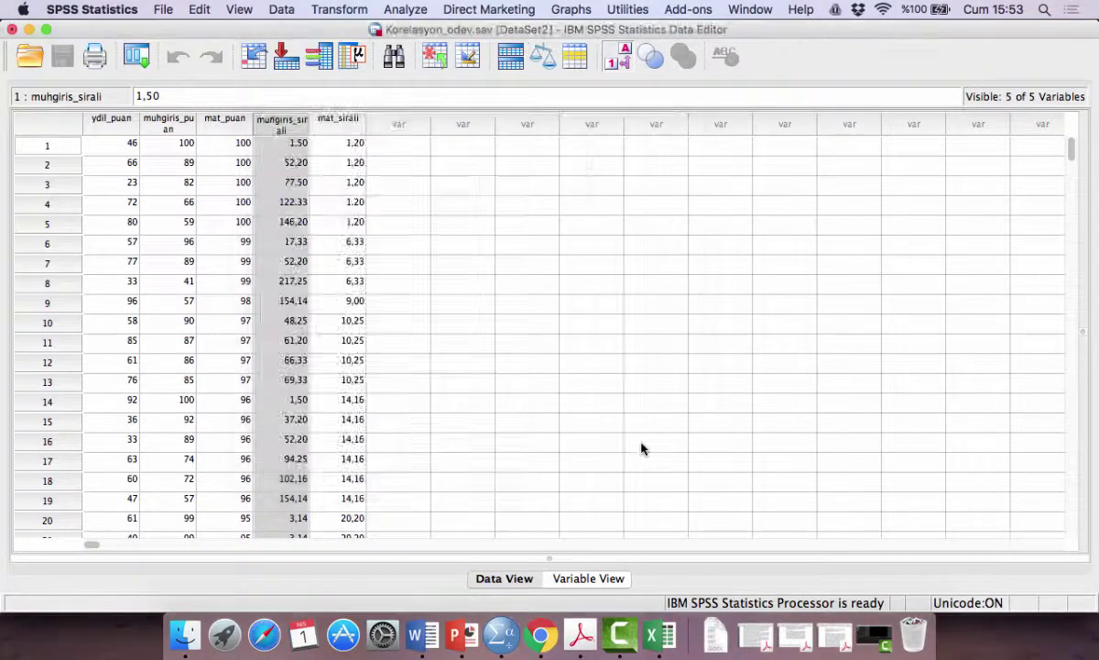
Examine the Spearman coefficient and its significance in the Nonparametric Correlations output for the ranked engineering and mathematics scores.
{"action": "scroll", "coordinate": [641, 448], "scroll_direction": "up", "scroll_amount": 5}
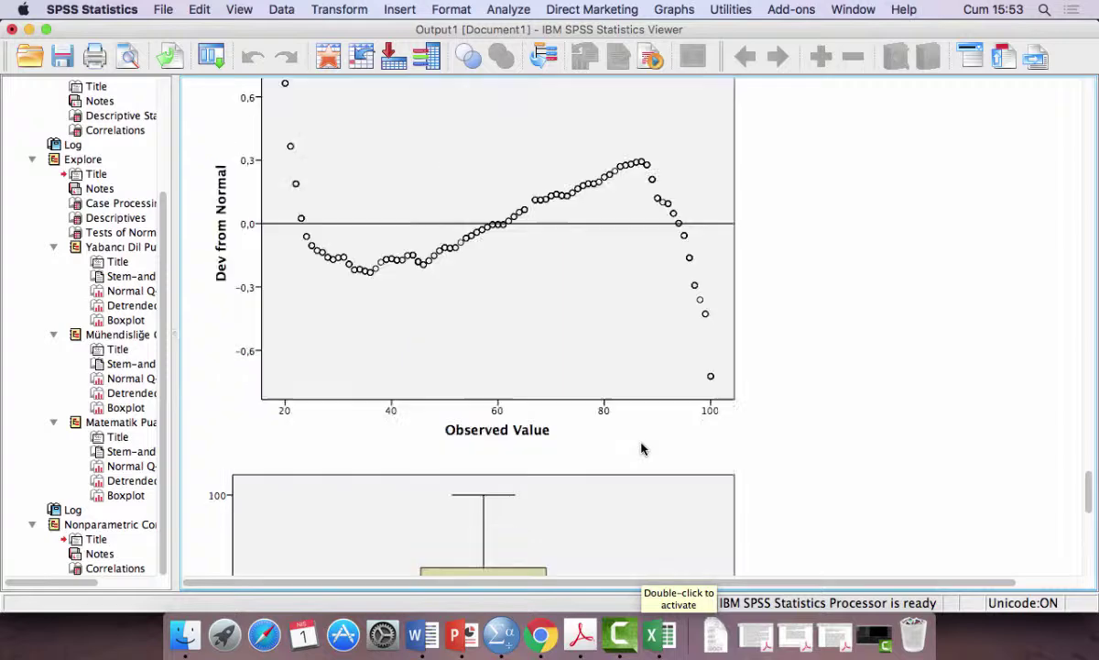
{"action": "scroll", "coordinate": [923, 467], "scroll_direction": "down", "scroll_amount": 10}
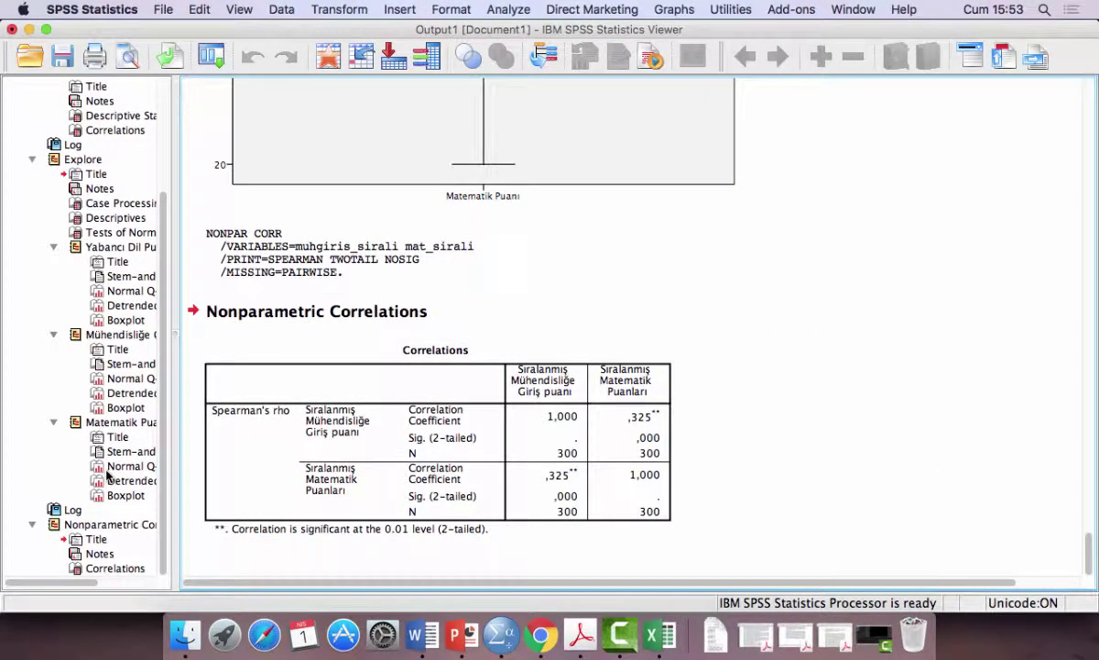
{"action": "left_click", "coordinate": [101, 524]}
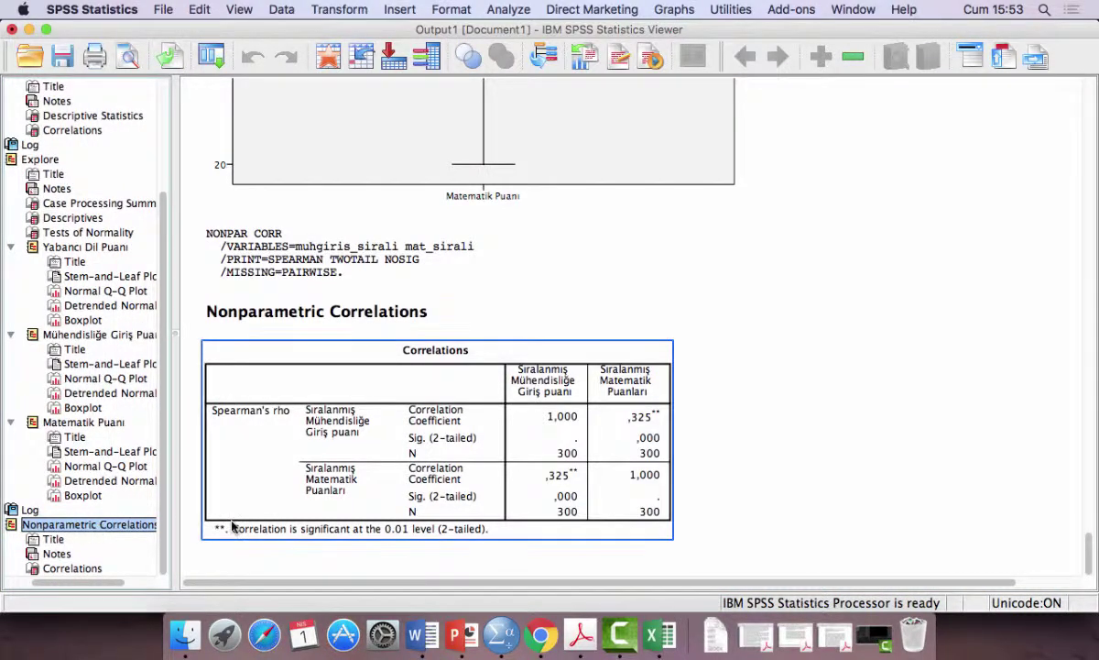
{"action": "left_click", "coordinate": [694, 432]}
{"action": "left_click", "coordinate": [653, 407]}
{"action": "left_click", "coordinate": [798, 422]}
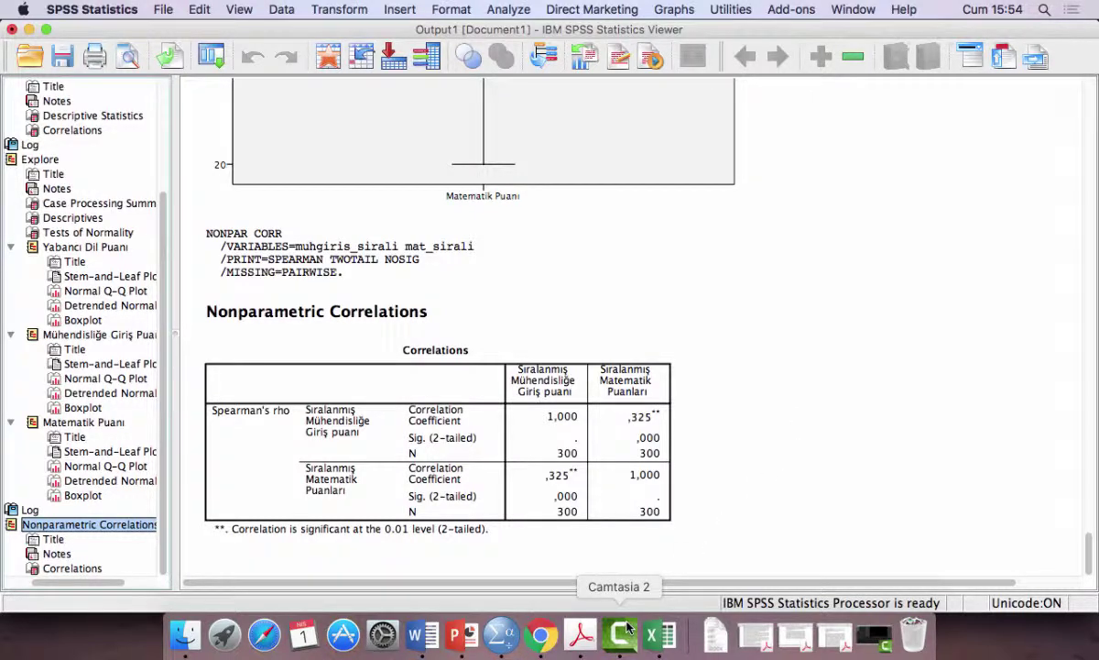
{"action": "left_click", "coordinate": [628, 492]}
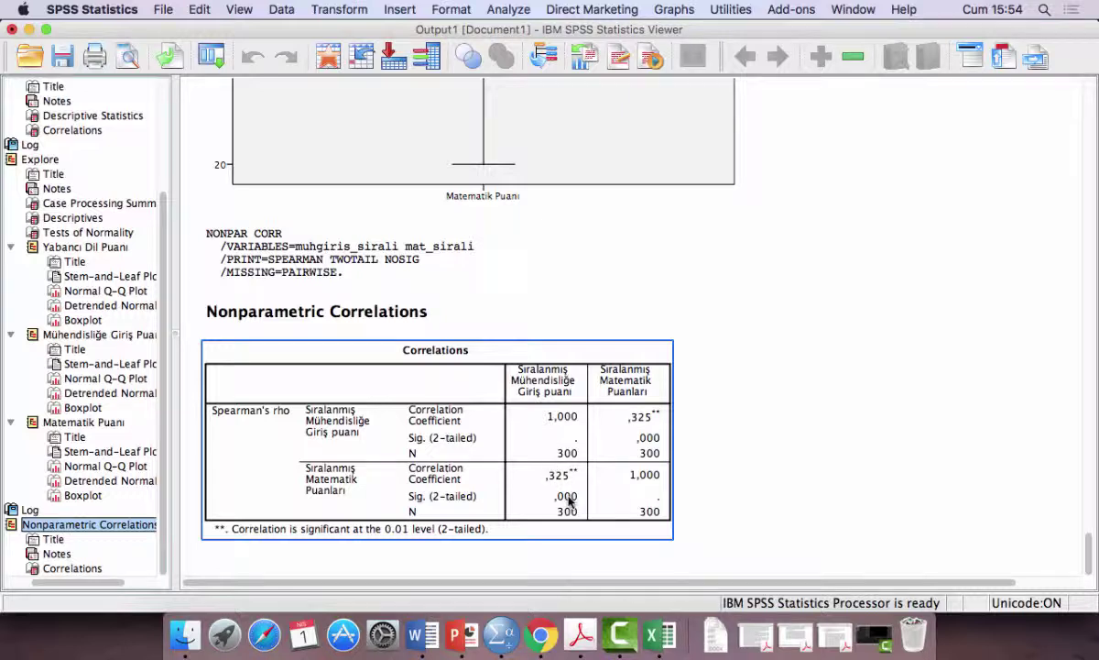
{"action": "left_click", "coordinate": [579, 557]}
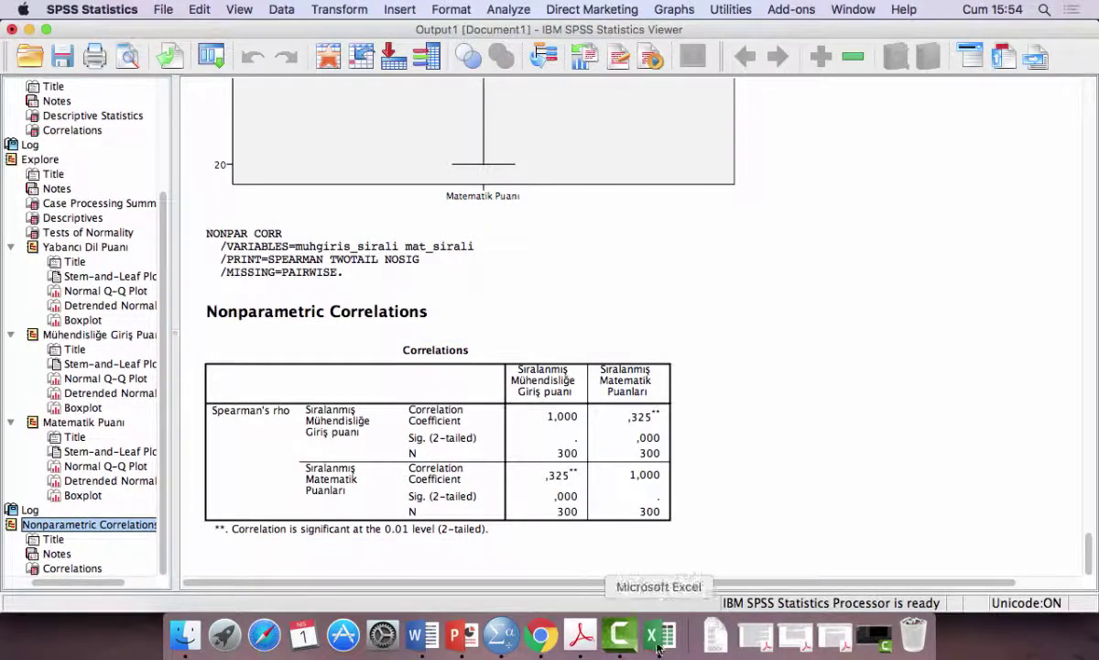